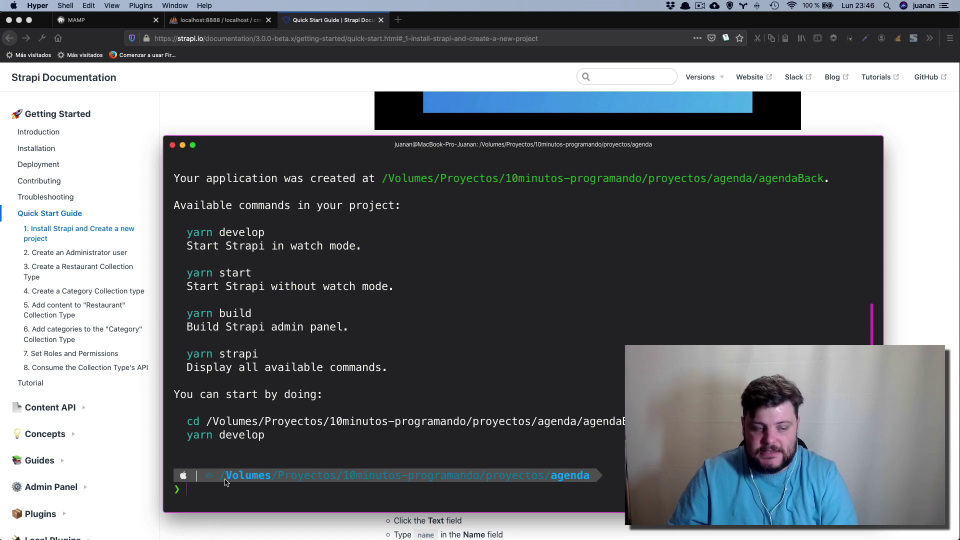
Move into the agendaBack folder, clear the terminal and start Strapi with npm run develop.
type("npm run develop")
key("Return")
type("cd agen")
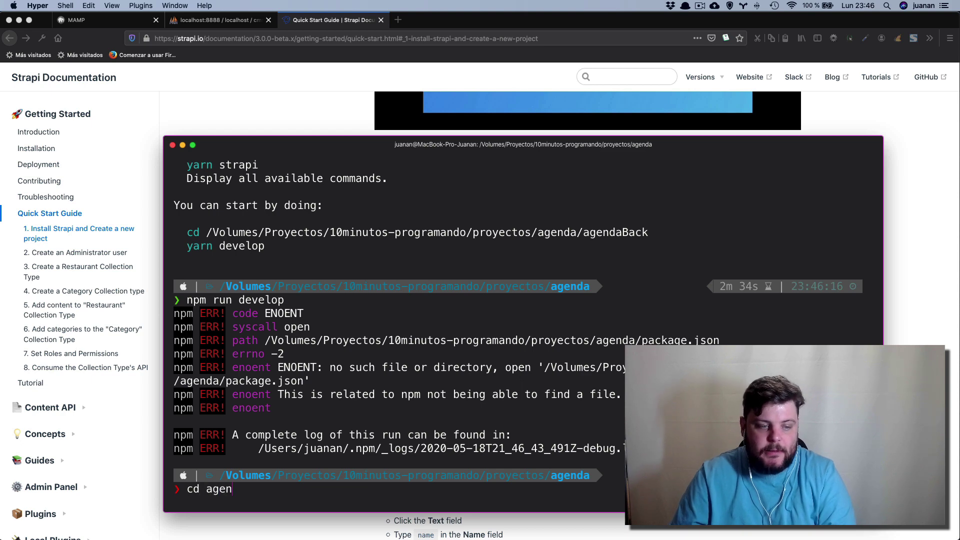
type("da")
key("Tab")
key("Return")
type("clear")
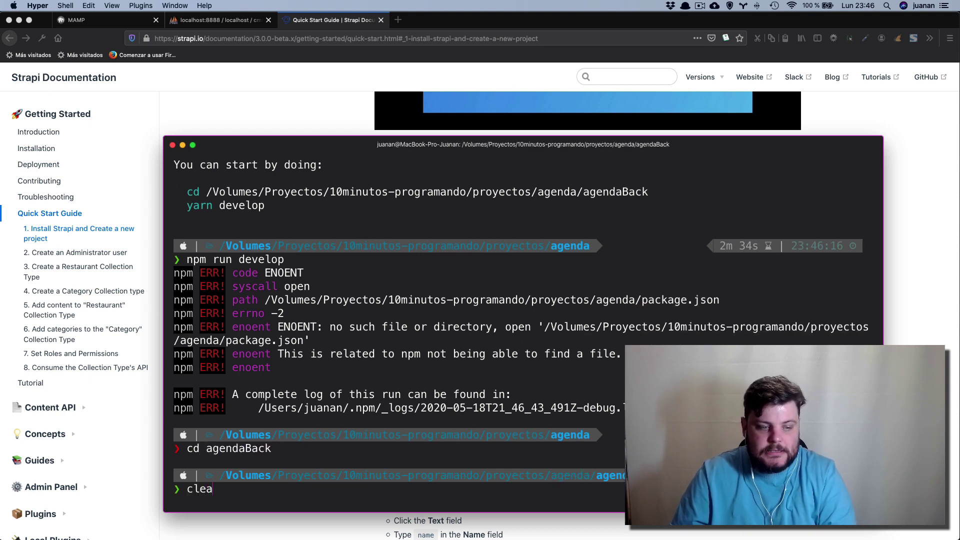
key("Return")
type("npm ")
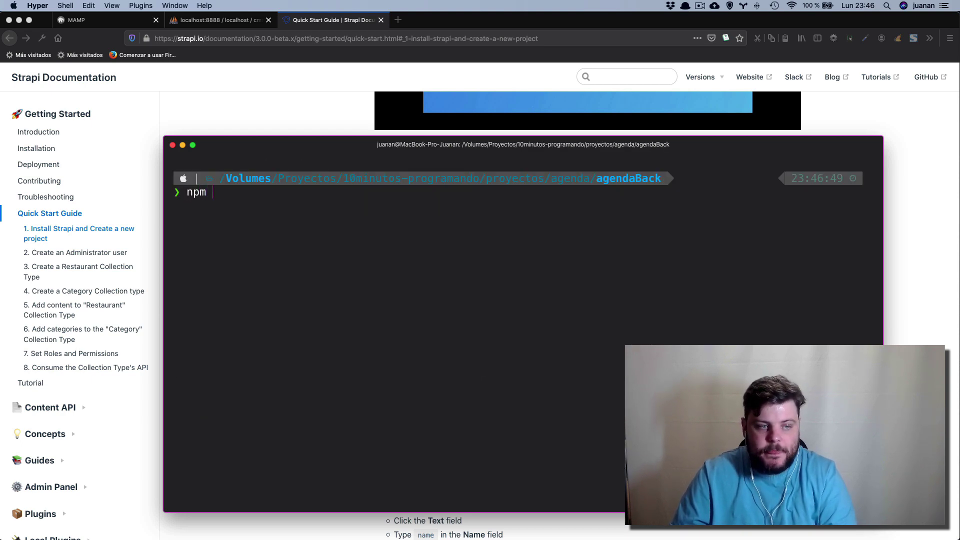
type("run dev")
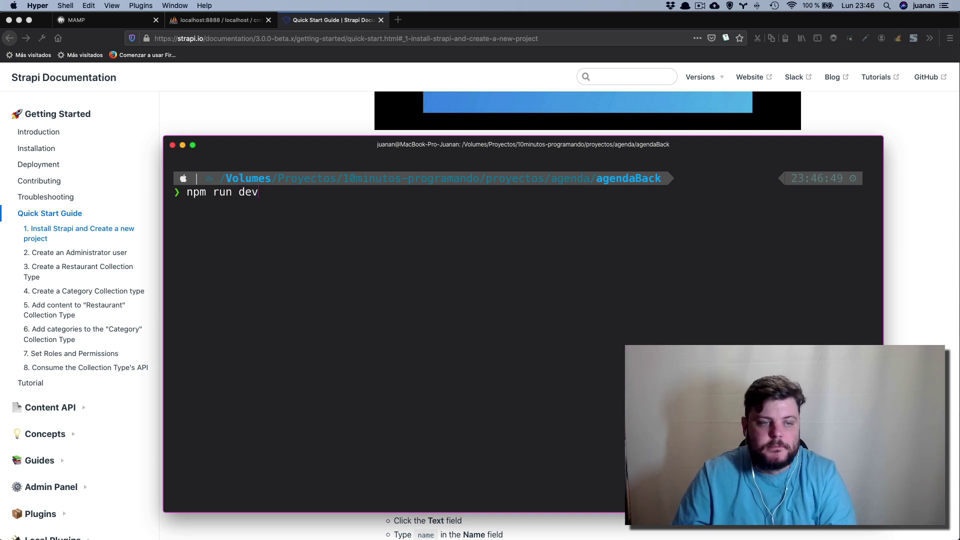
type("lolop")
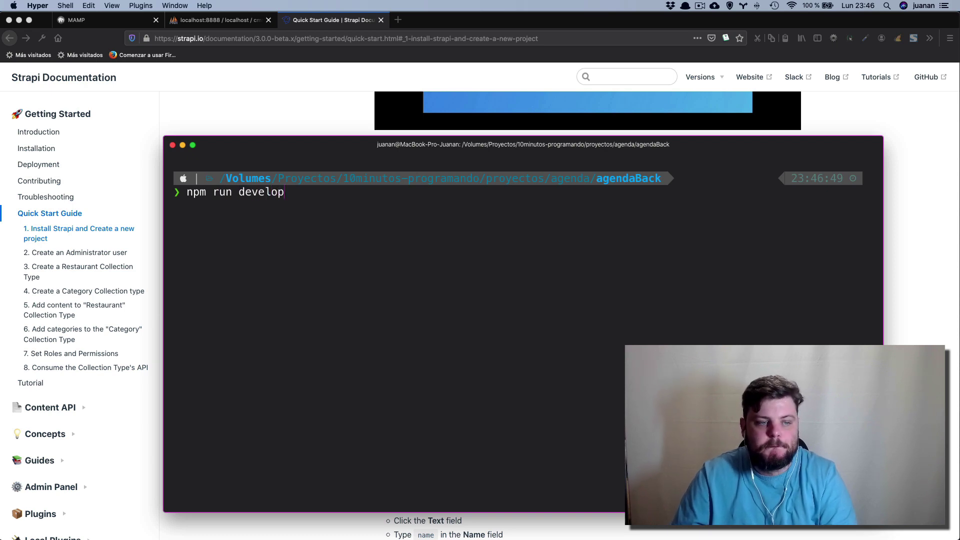
key("Return")
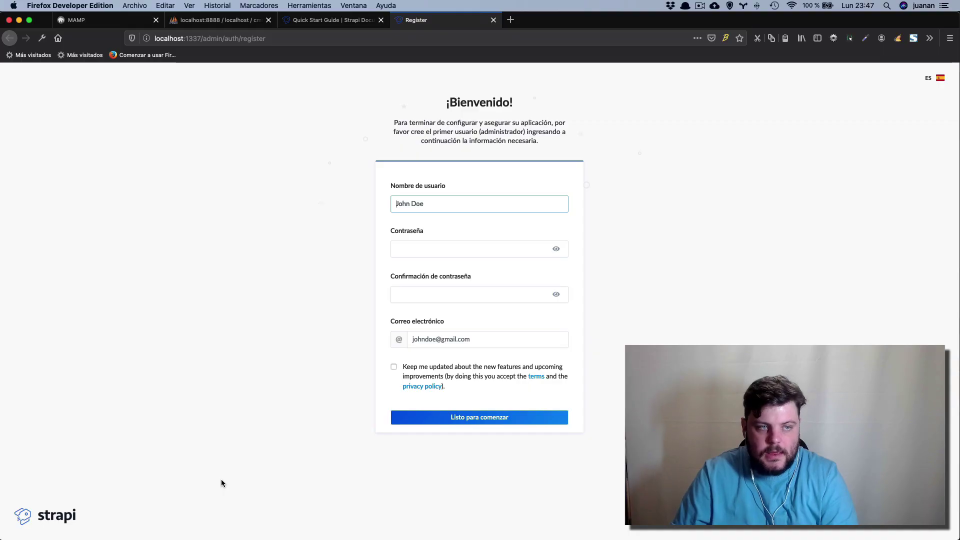
Check the localhost:1337 registration address in Firefox, then return to Hyper.
left_click(203, 39)
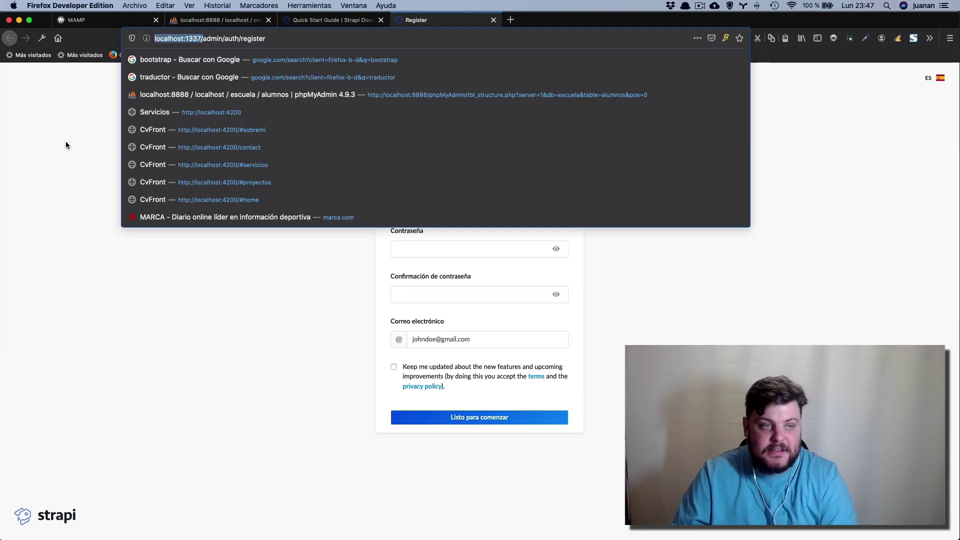
left_click(65, 141)
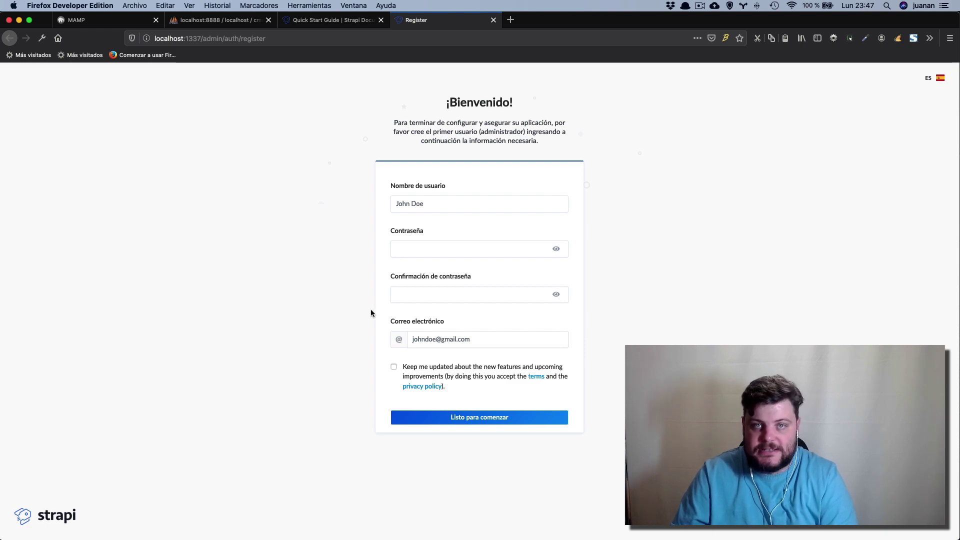
key("super+Tab")
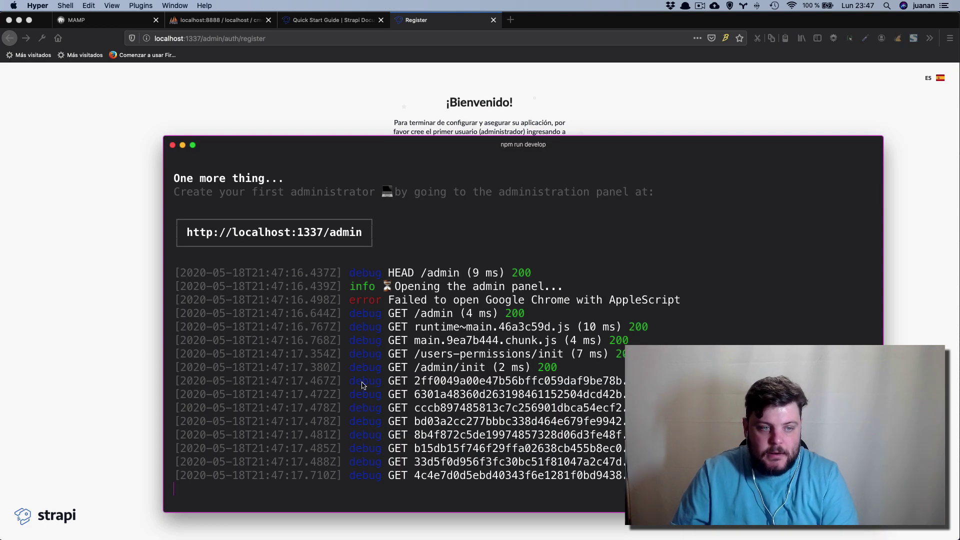
Scroll through the develop output to locate the localhost:1337/admin address.
scroll(397, 375, "up", 3)
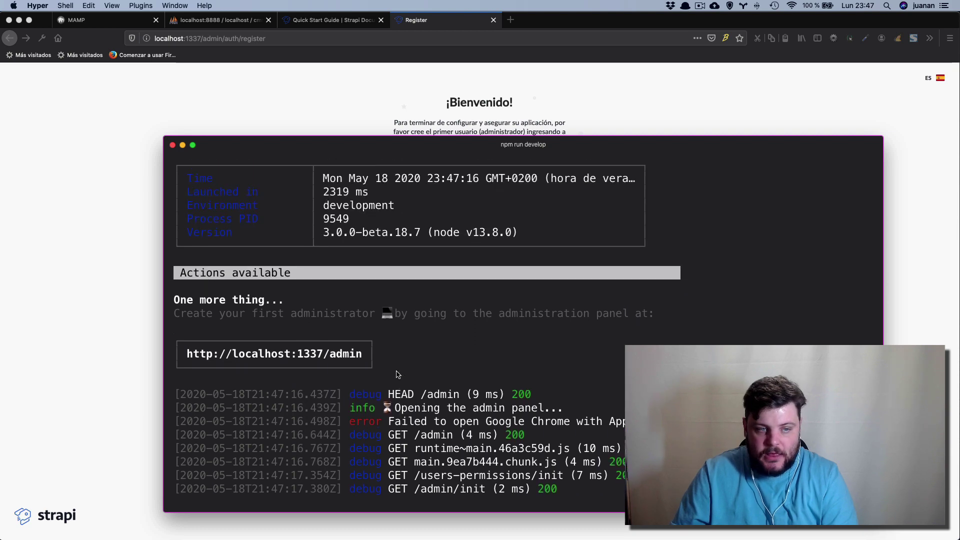
scroll(397, 375, "down", 3)
scroll(398, 375, "up", 5)
scroll(397, 375, "down", 5)
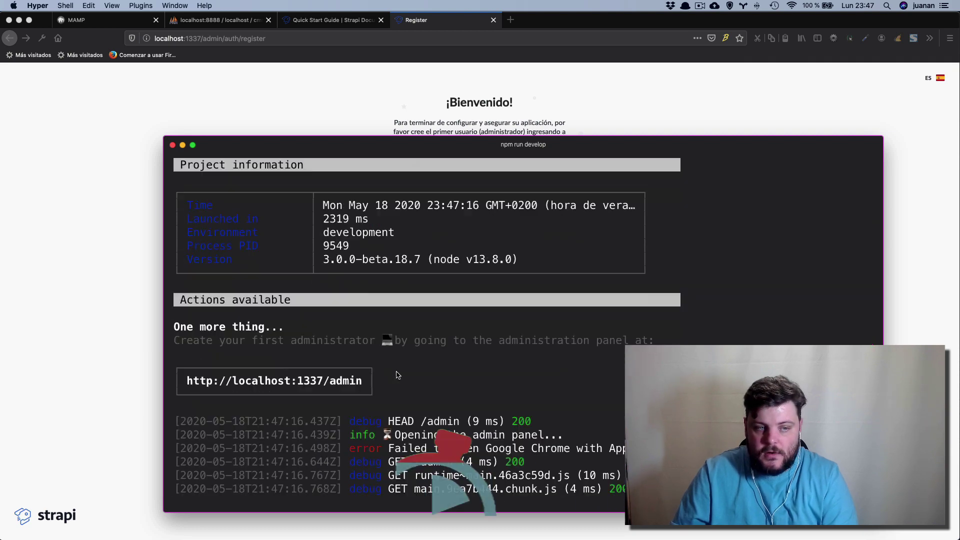
scroll(476, 351, "up", 5)
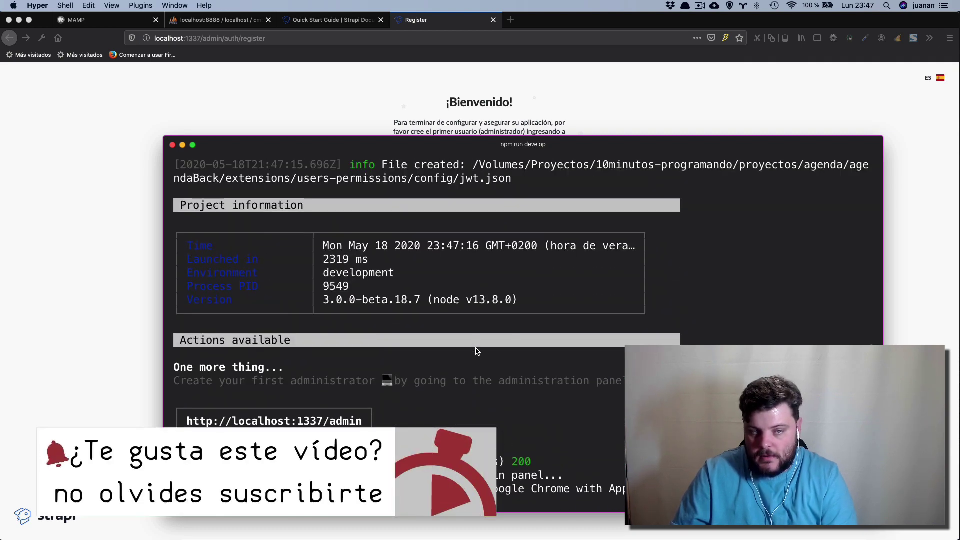
scroll(477, 352, "down", 5)
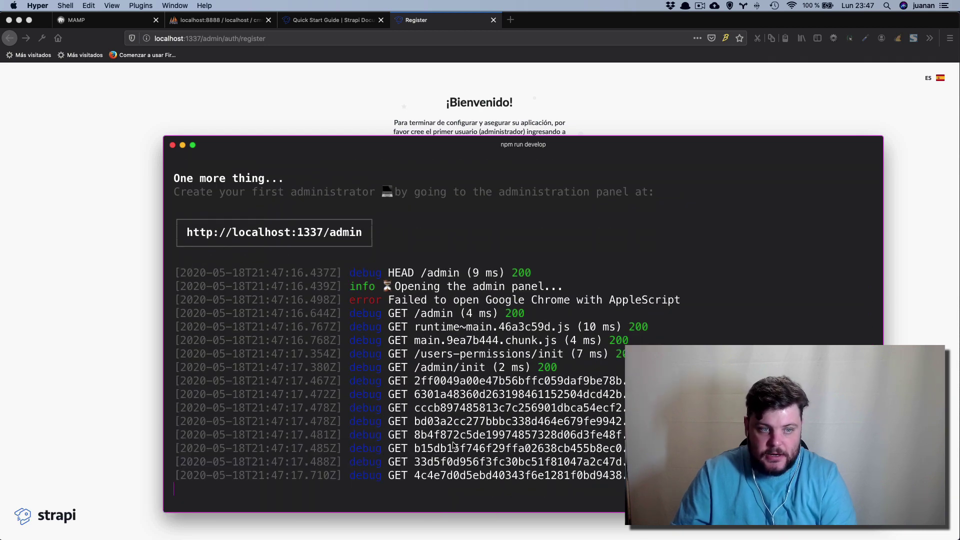
scroll(451, 442, "up", 4)
scroll(453, 445, "up", 3)
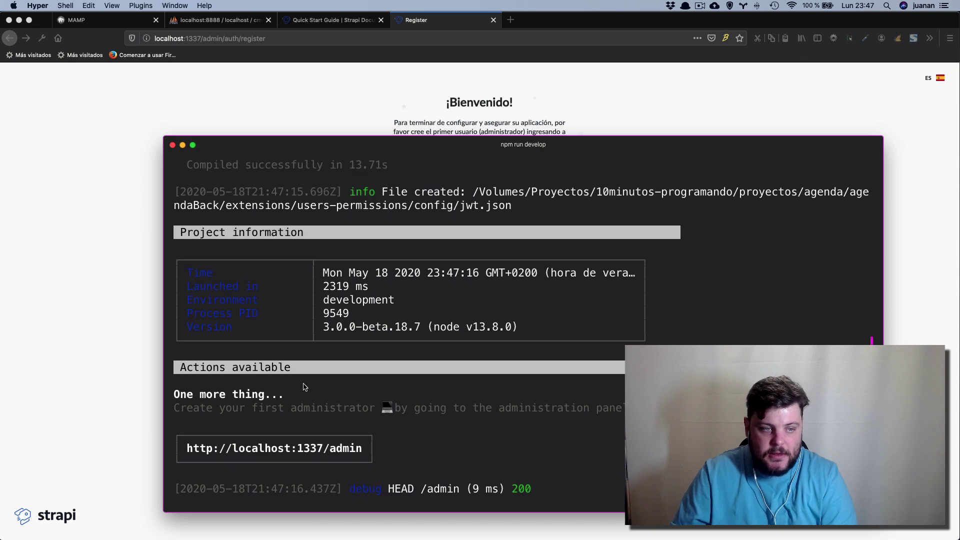
scroll(292, 326, "up", 3)
scroll(260, 310, "down", 8)
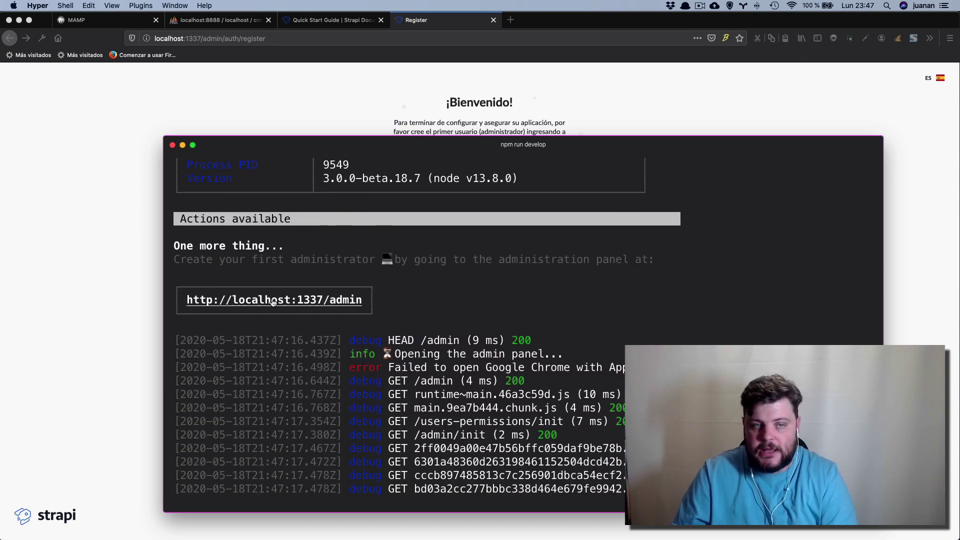
Enter the administrator's username, password, password confirmation and e-mail address, then submit the registration.
left_click(97, 287)
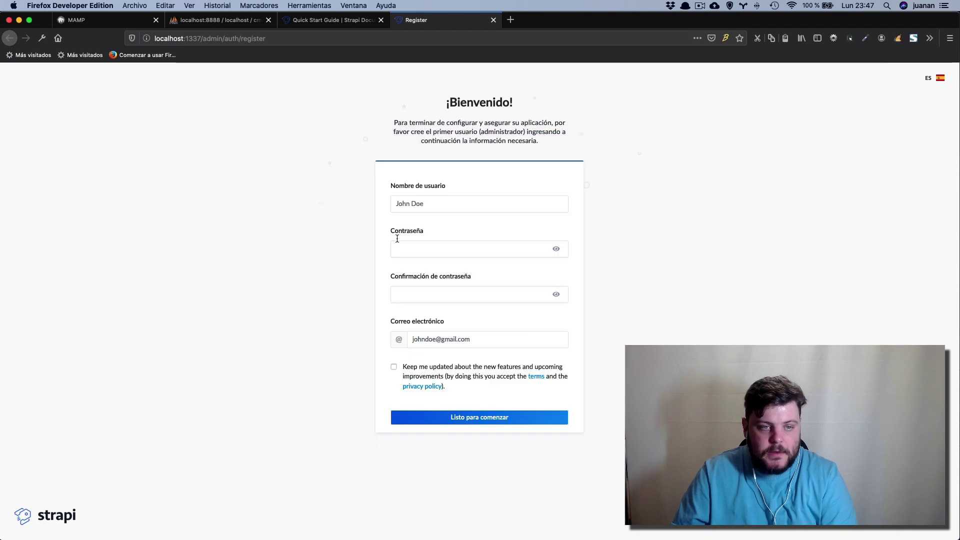
left_click(426, 203)
type("Juanana")
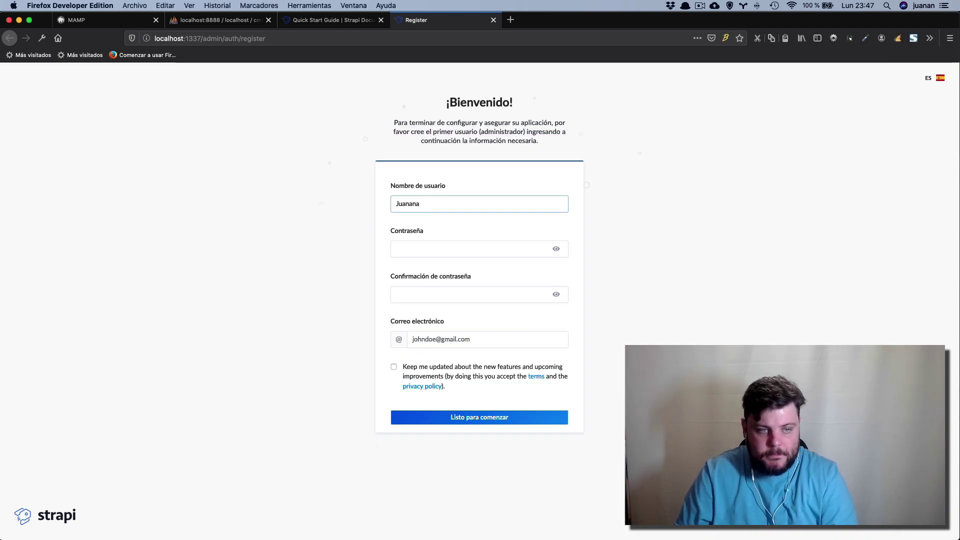
left_click(470, 248)
type("•••••")
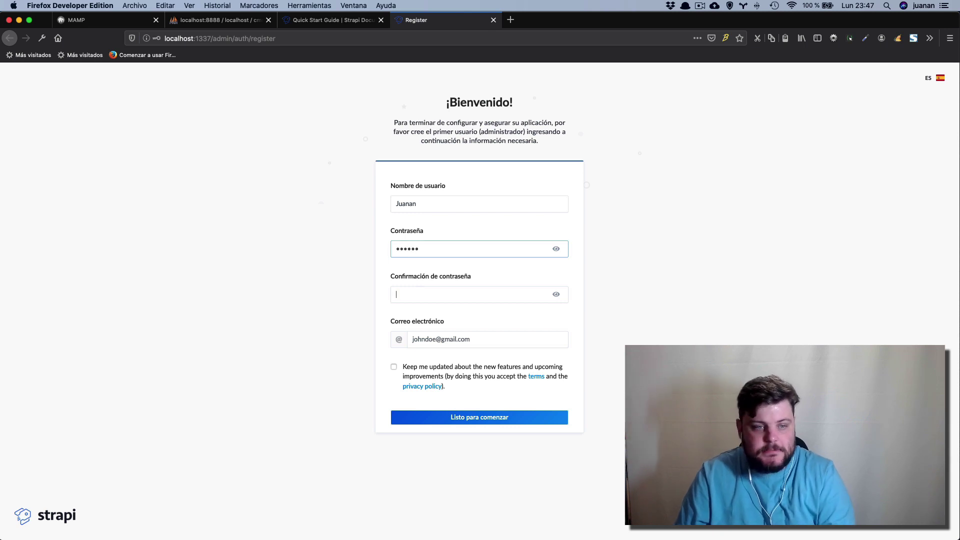
left_click(400, 294)
type("••")
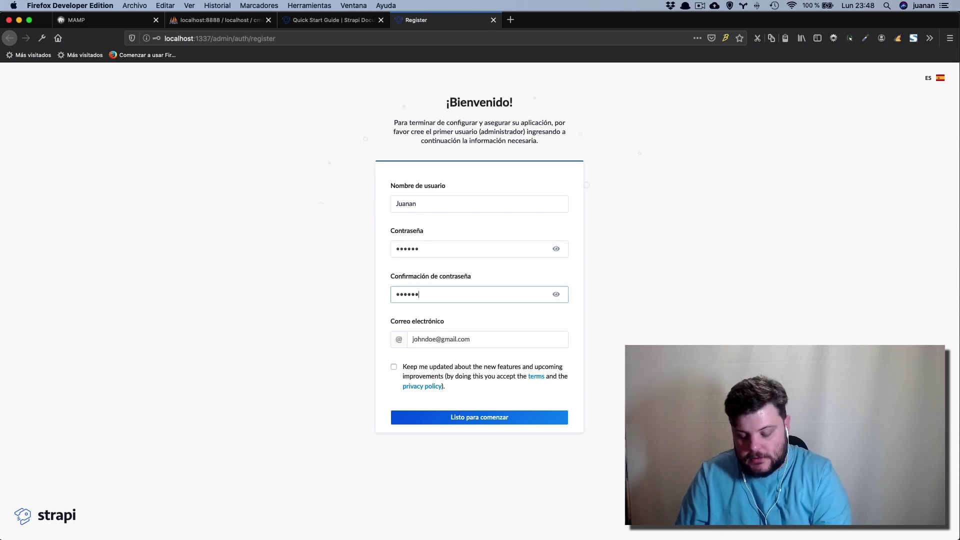
left_click(412, 339)
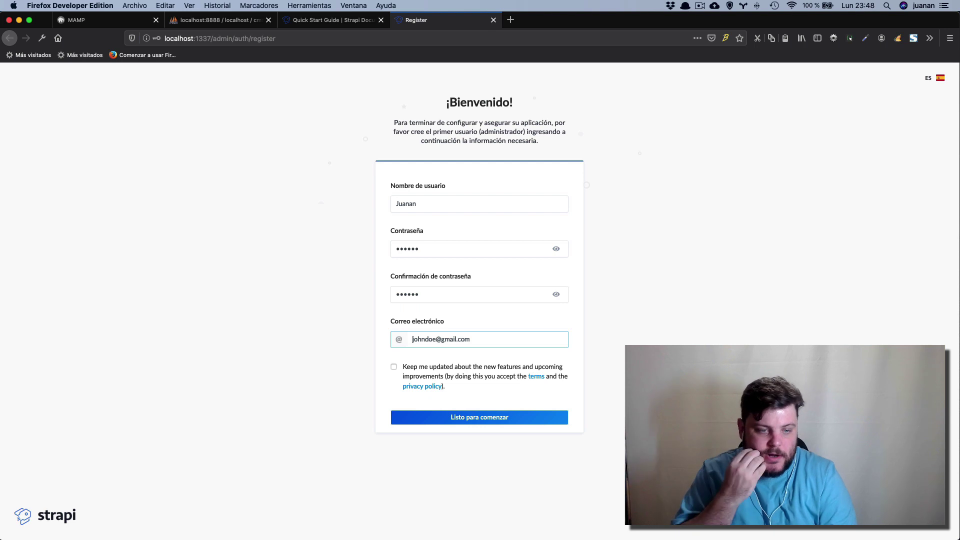
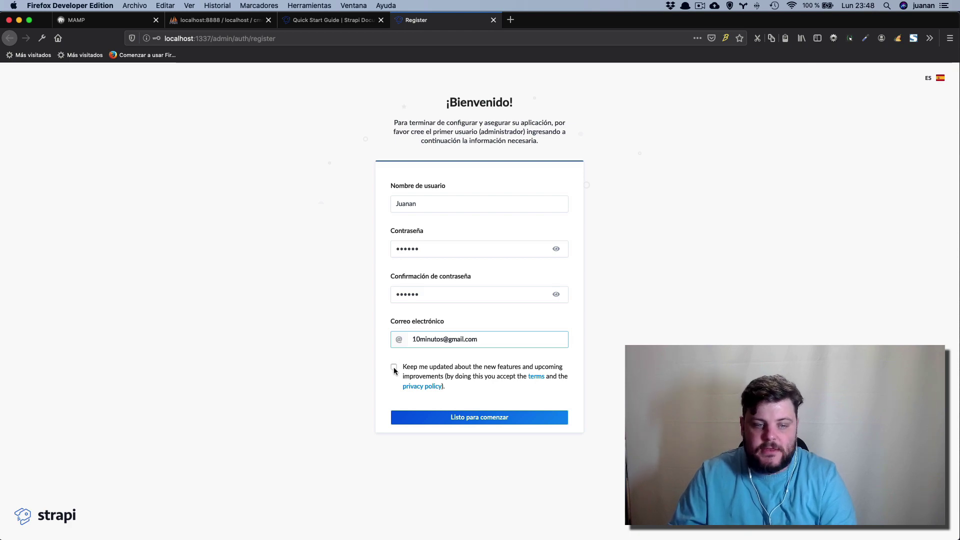
left_click(484, 419)
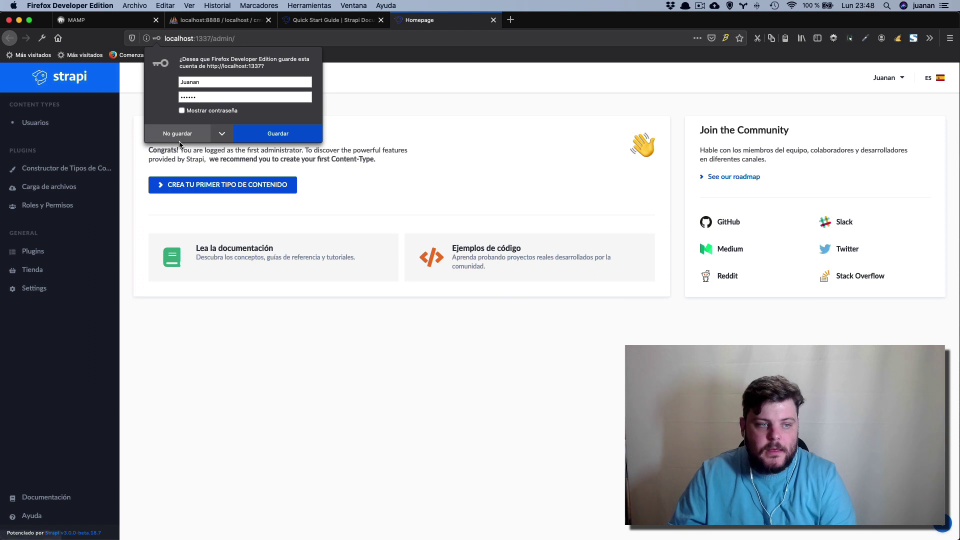
Decline saving the password, open the empty Usuarios list, and check the language and account menus.
left_click(181, 135)
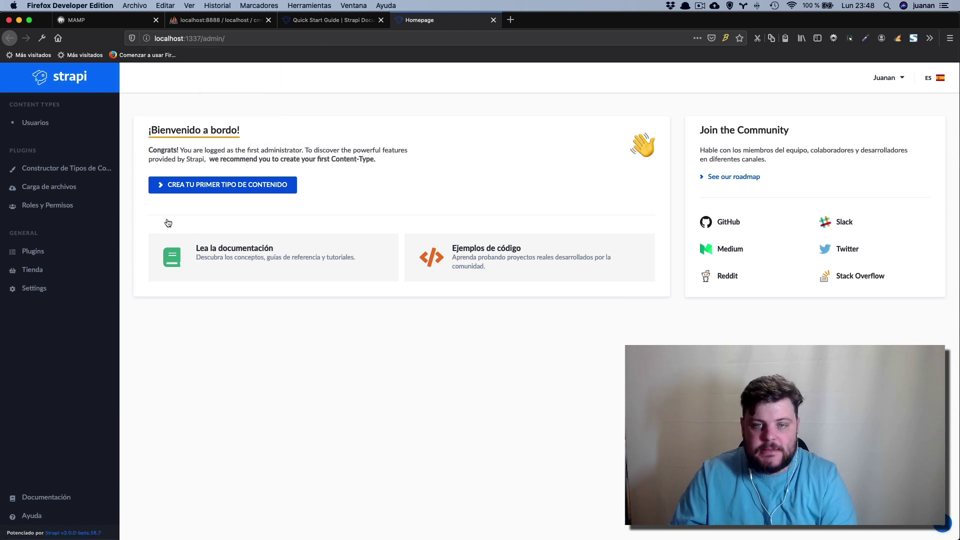
left_click(37, 123)
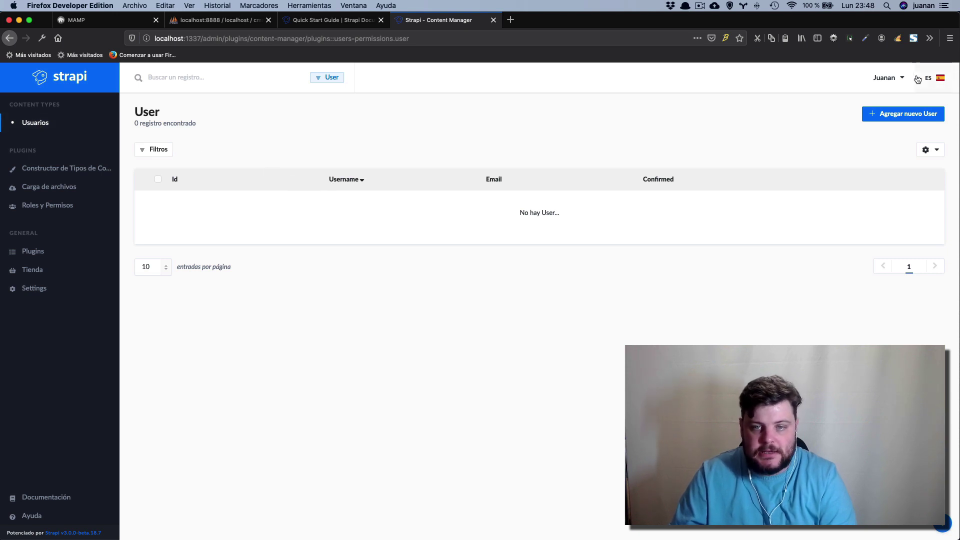
left_click(932, 80)
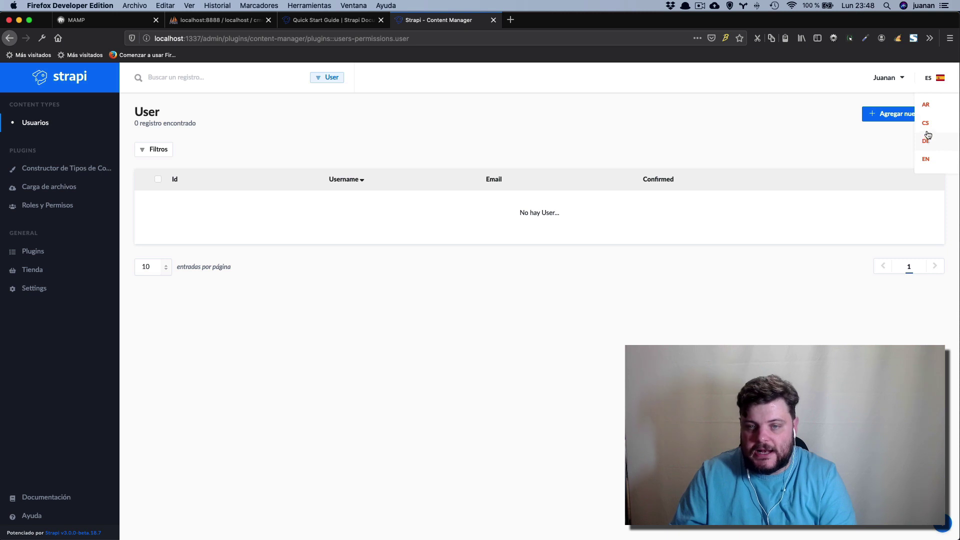
left_click(802, 129)
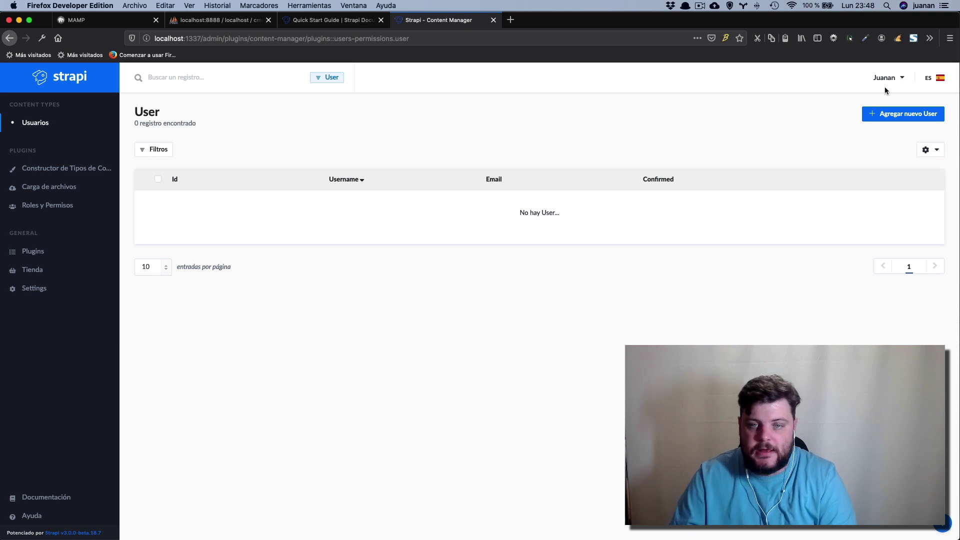
left_click(898, 79)
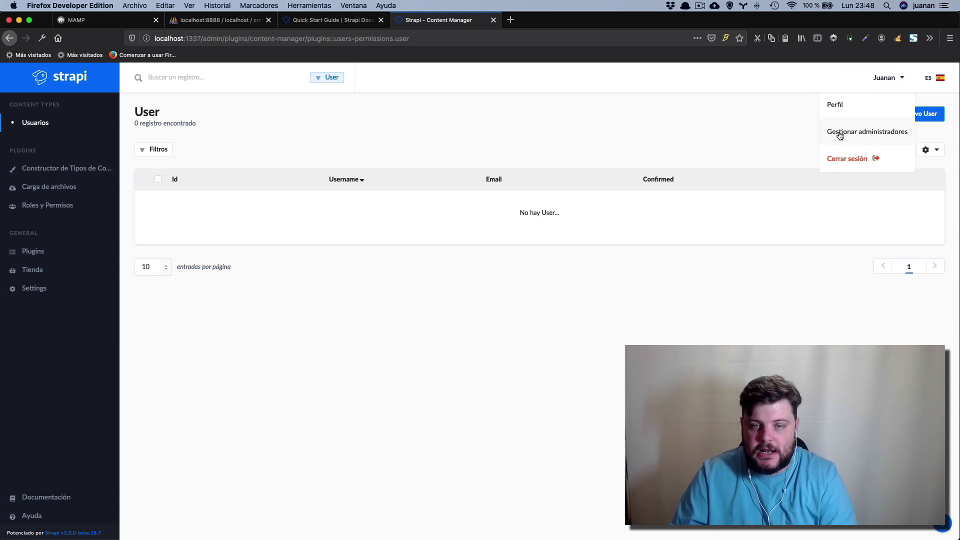
left_click(739, 133)
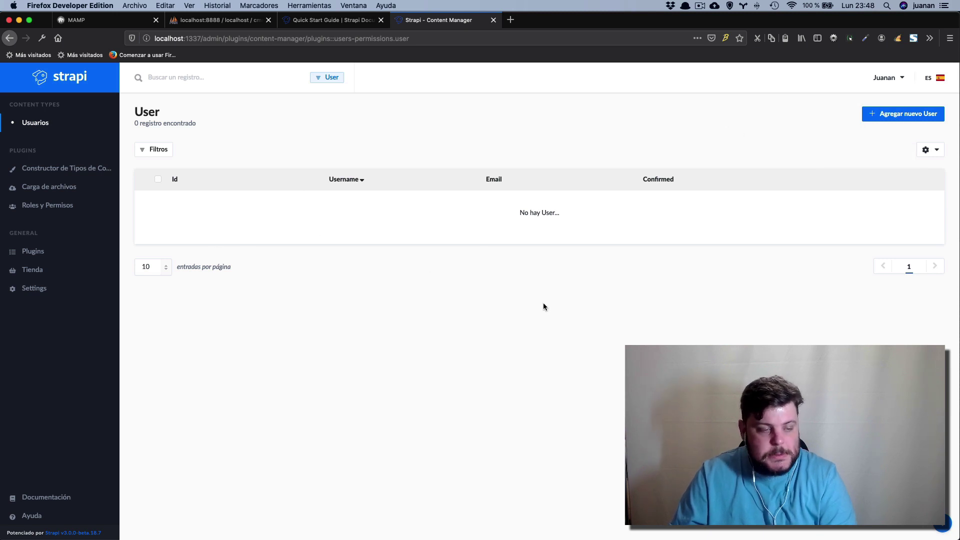
Browse the installed Plugins list and the Tienda marketplace page.
left_click(33, 257)
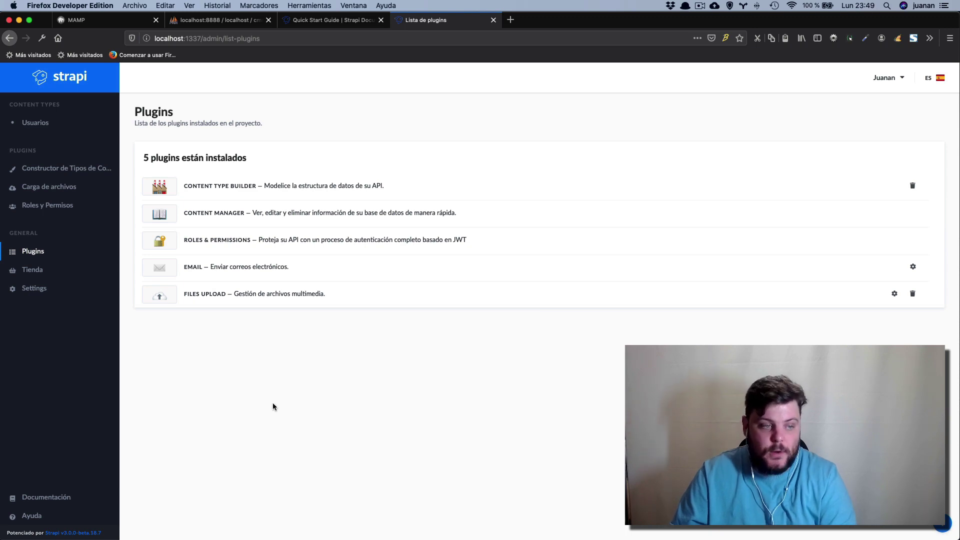
left_click(32, 270)
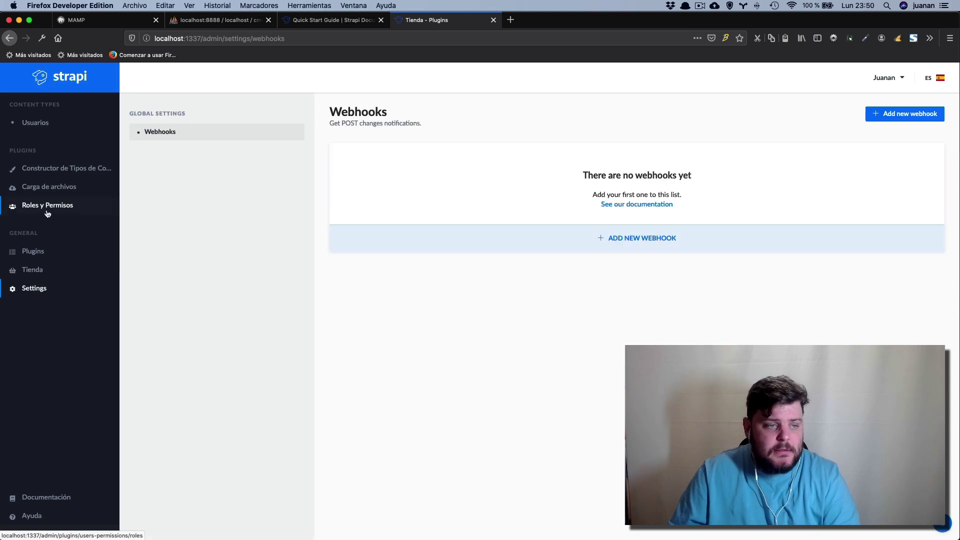
Visit Roles y Permisos and Carga de archivos, then open the Content-Types Builder on Permission.
left_click(47, 212)
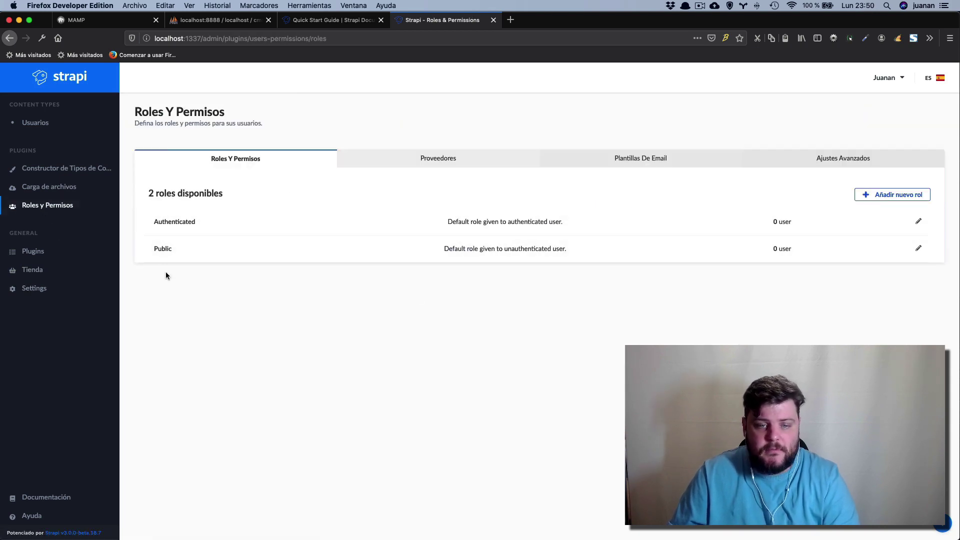
left_click(35, 197)
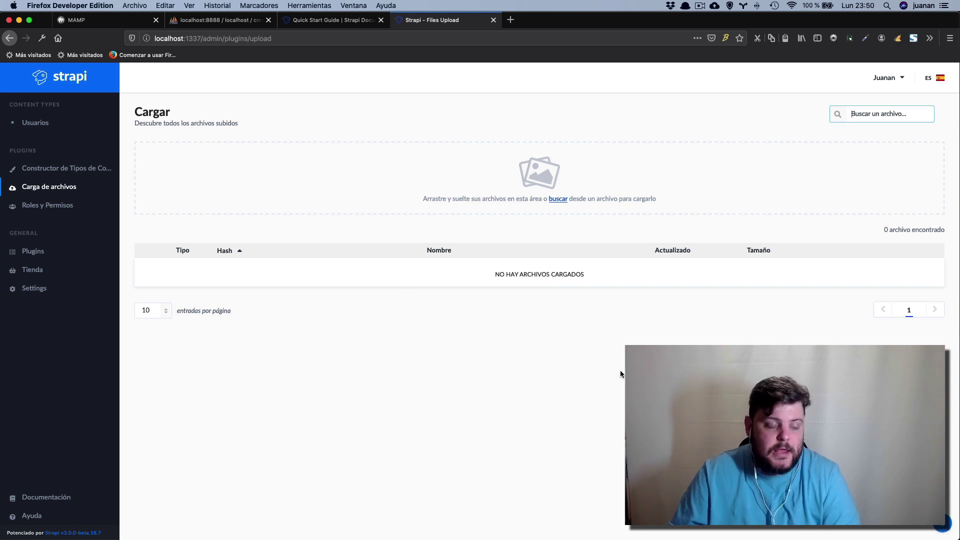
left_click(41, 170)
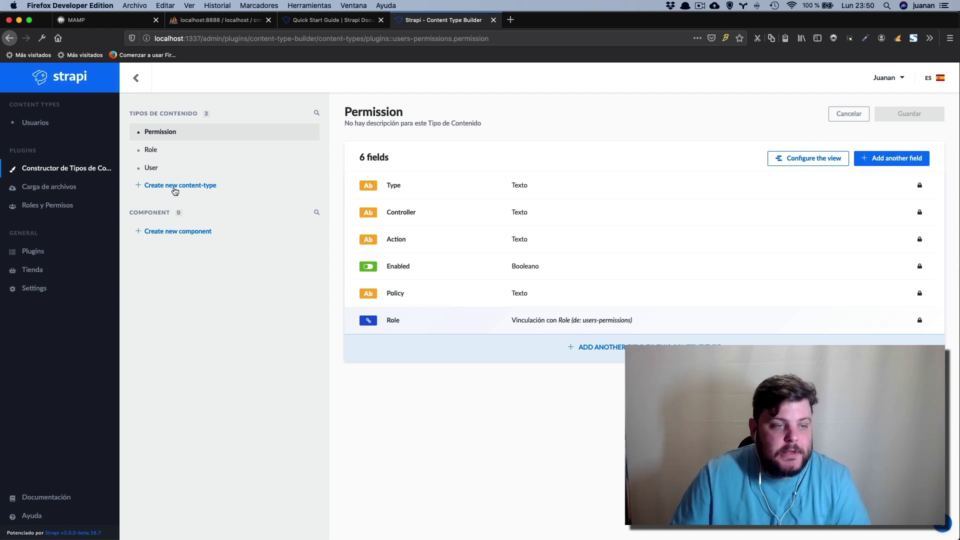
Start a new content type and enter 'contactos' as its display name.
left_click(175, 189)
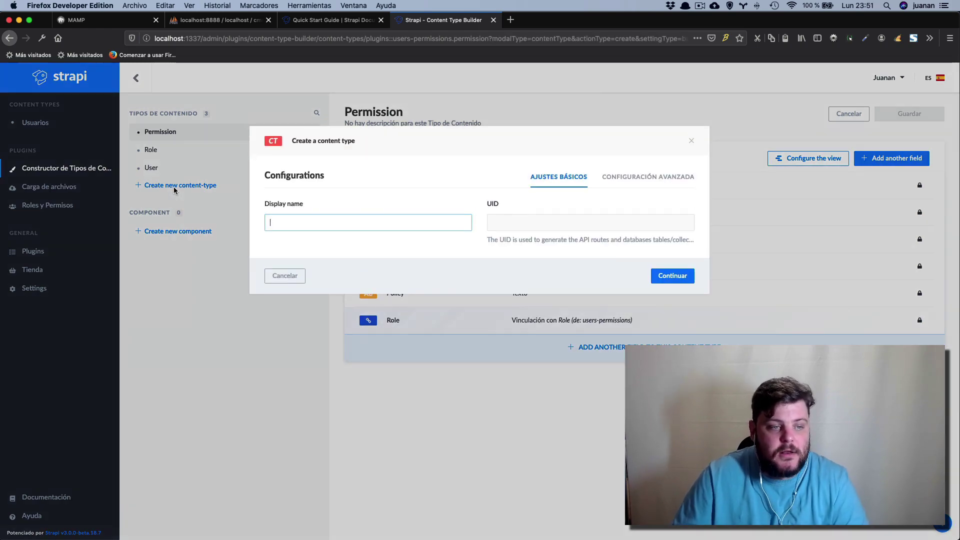
type("usauruio")
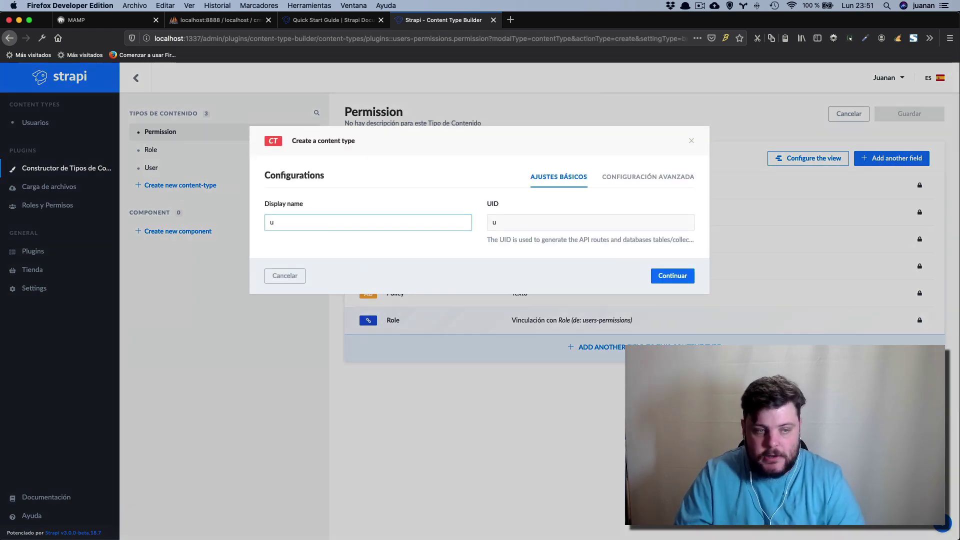
key("BackSpace")
key("BackSpace")
key("BackSpace")
key("BackSpace")
key("BackSpace")
key("BackSpace")
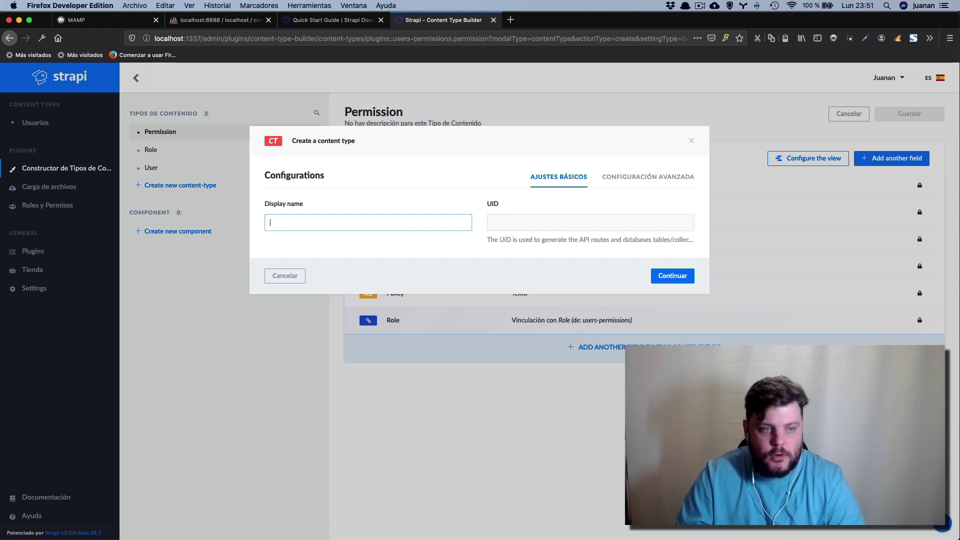
type("consta")
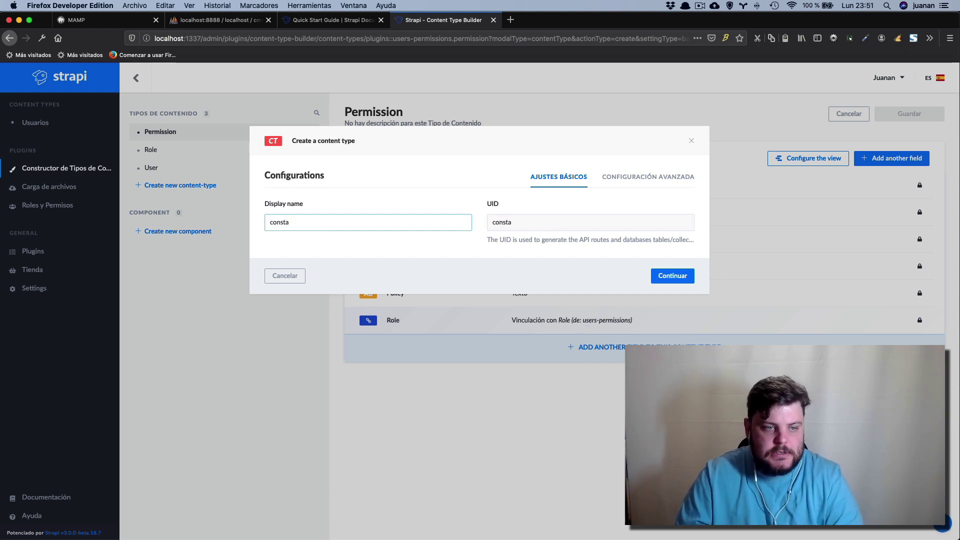
key("BackSpace")
key("BackSpace")
key("BackSpace")
type("tactos")
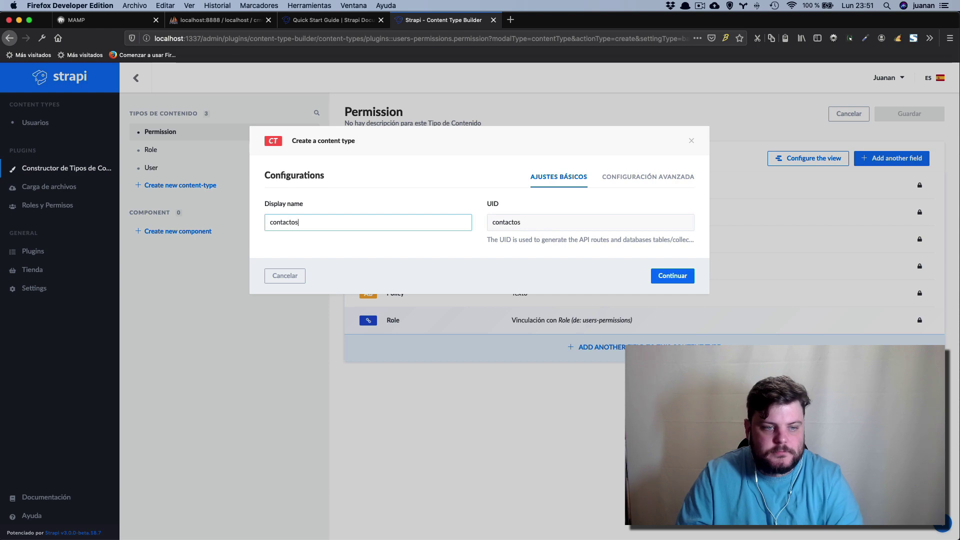
Review the advanced settings, confirm the 'contactos' name and create the content type.
left_click(677, 180)
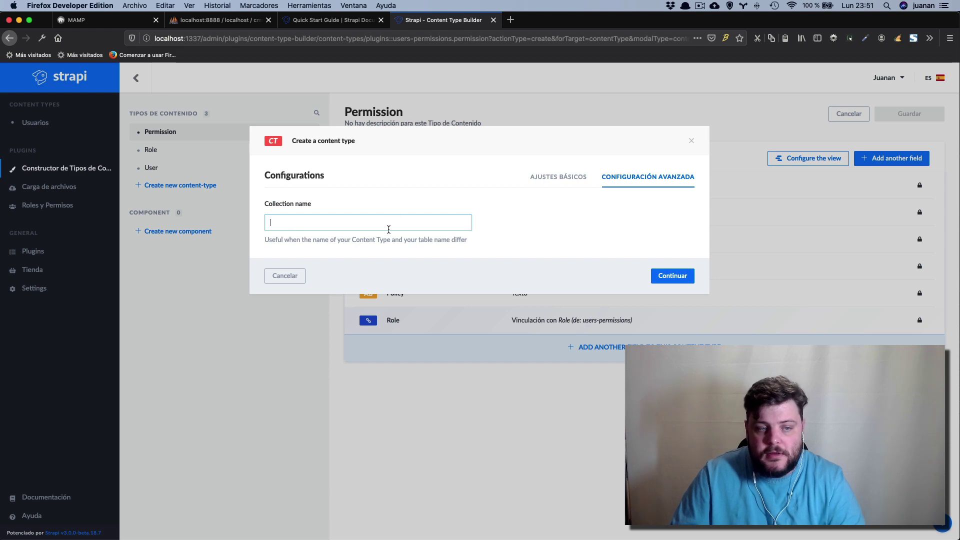
left_click(570, 178)
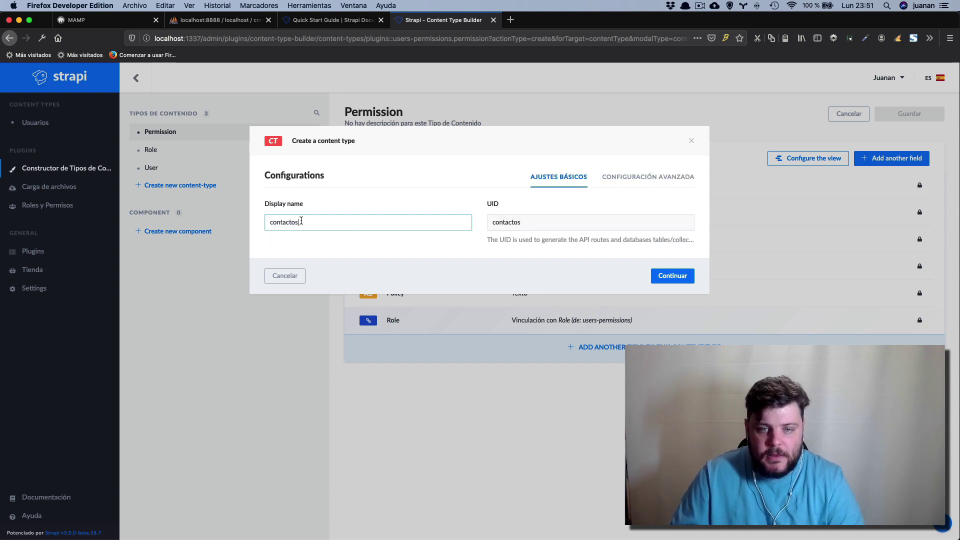
left_click(631, 184)
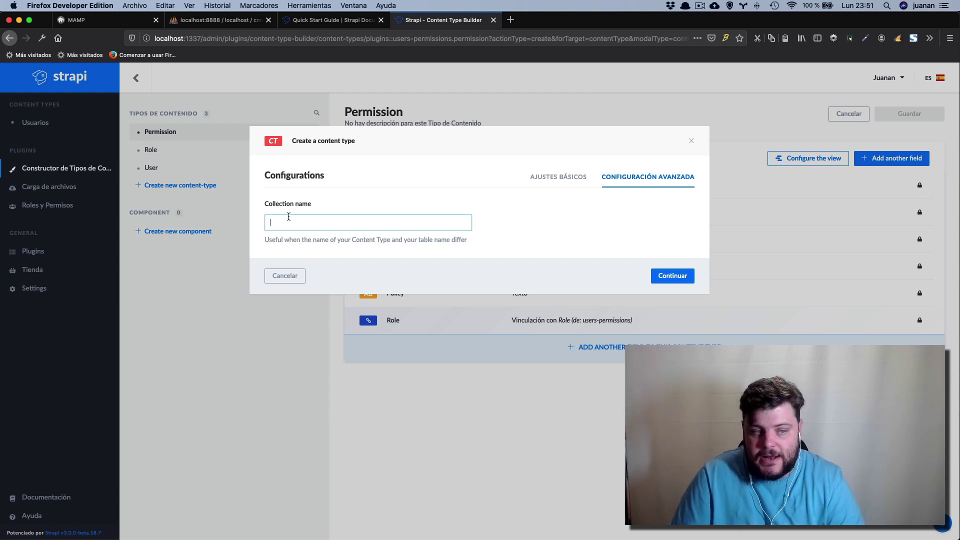
left_click(558, 179)
left_click_drag(326, 222, 216, 220)
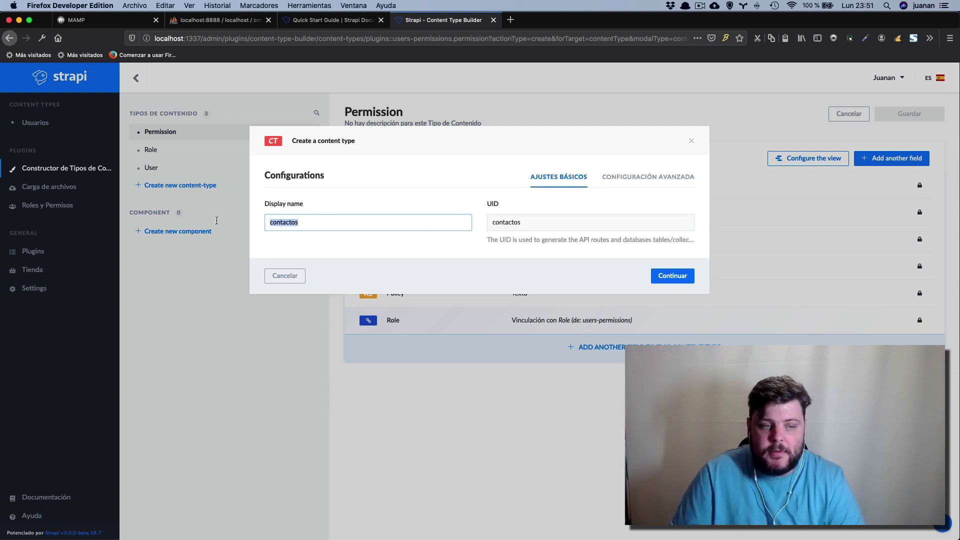
left_click(297, 235)
left_click(673, 276)
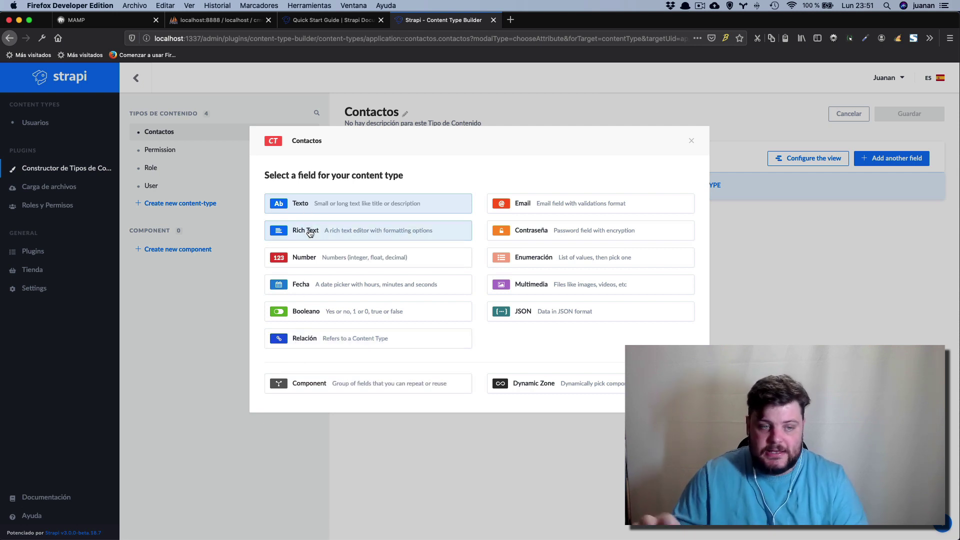
left_click(310, 232)
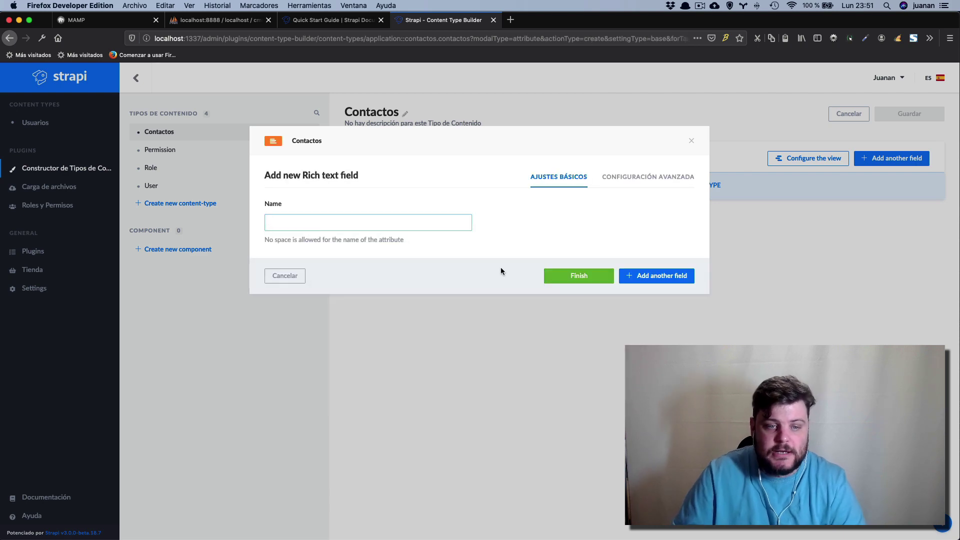
left_click(304, 283)
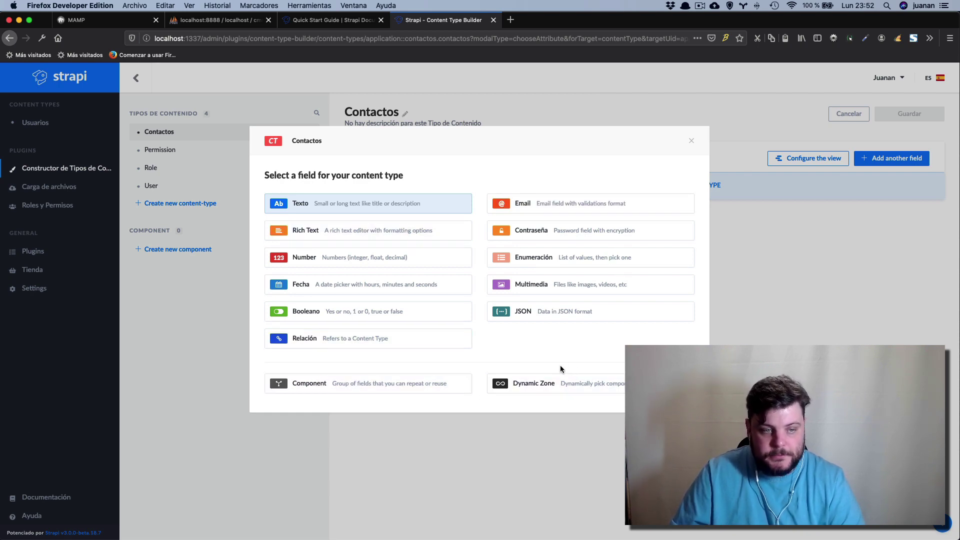
Add a Texto field named 'nombre' with Campo obligatorio ticked.
left_click(373, 205)
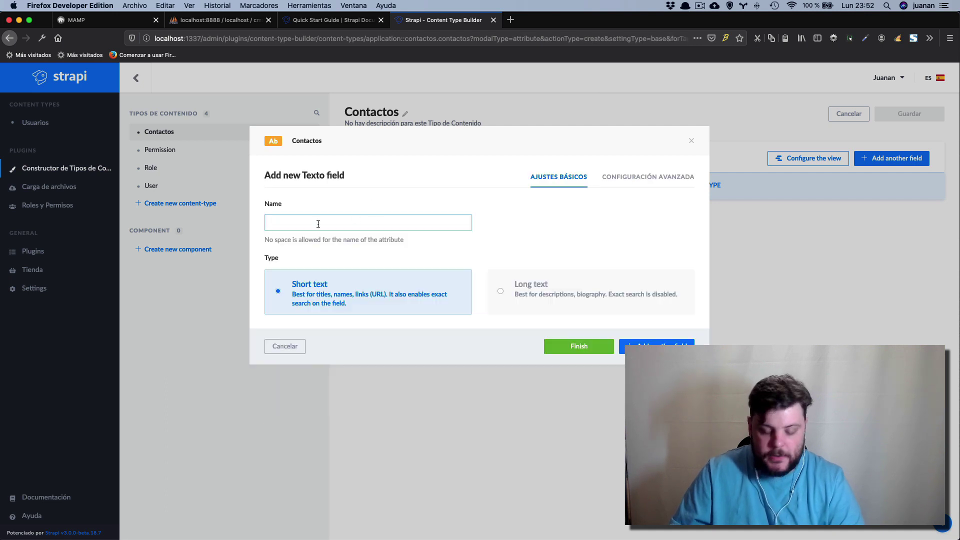
type("nombre")
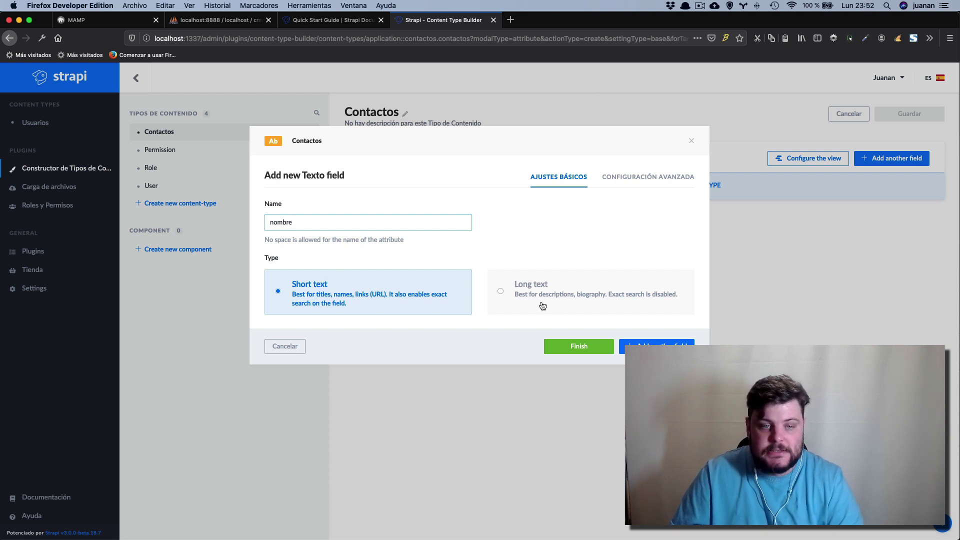
left_click(626, 180)
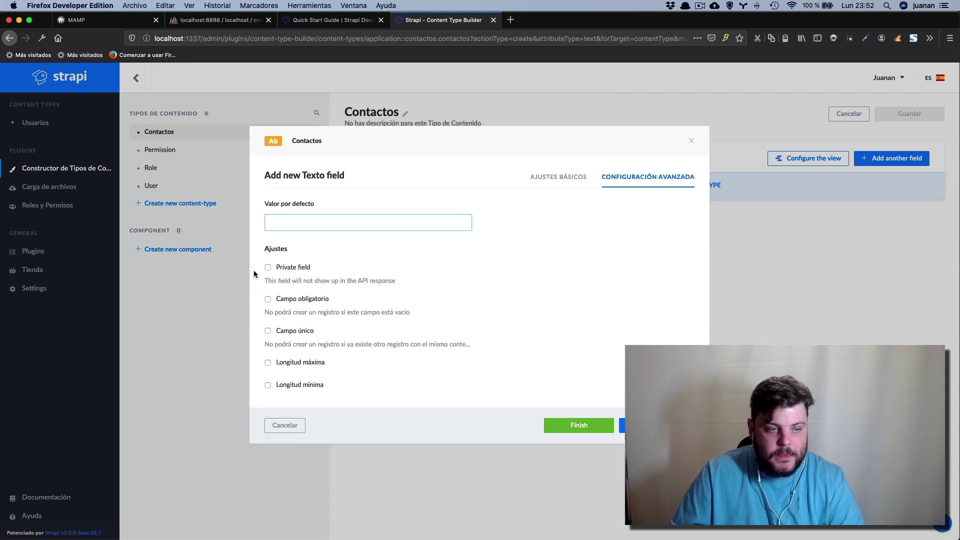
left_click(268, 299)
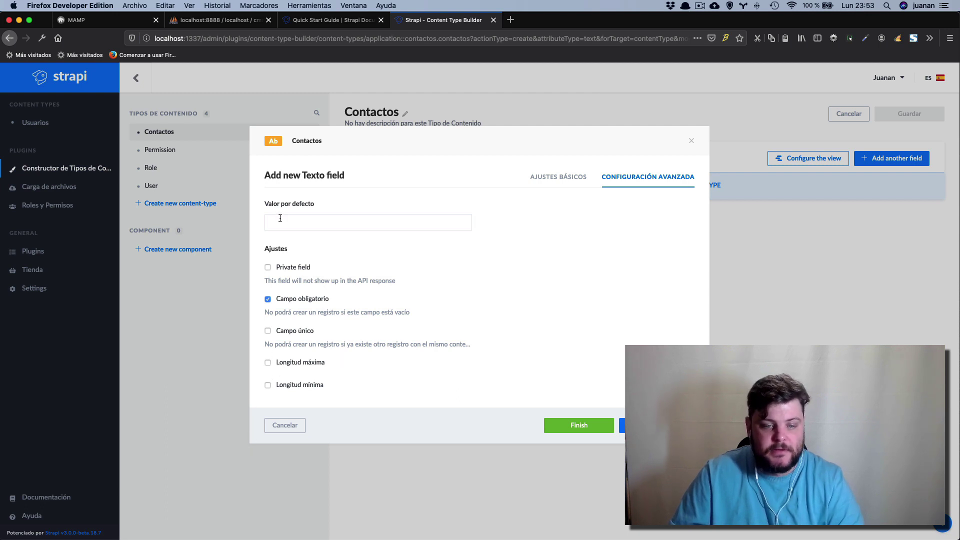
left_click(576, 426)
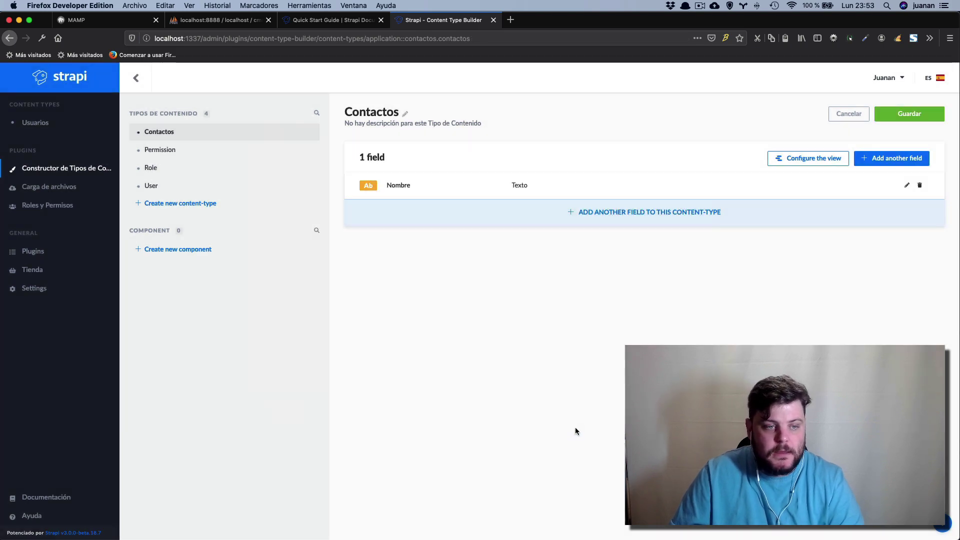
Add a required Number field 'telefono' with number type entero grande.
left_click(887, 159)
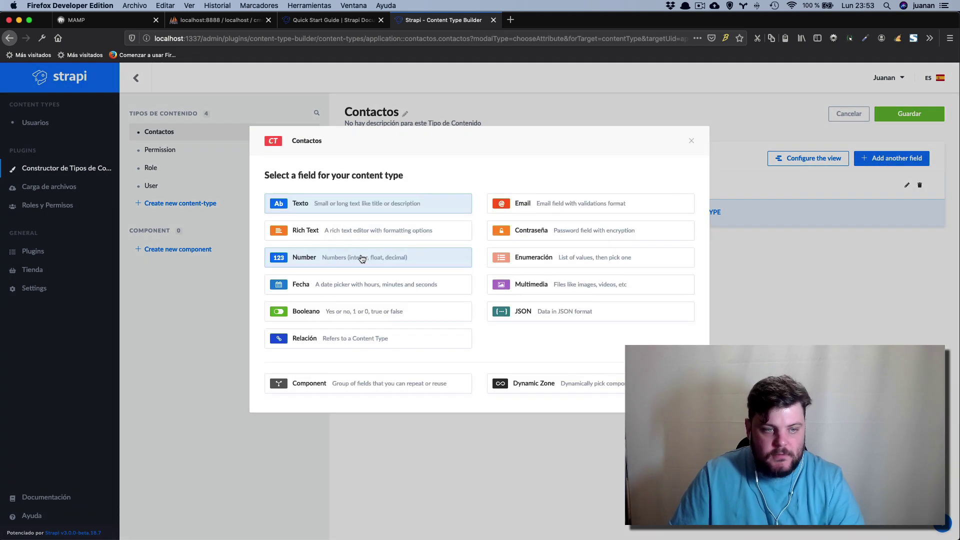
left_click(332, 255)
type("telefono")
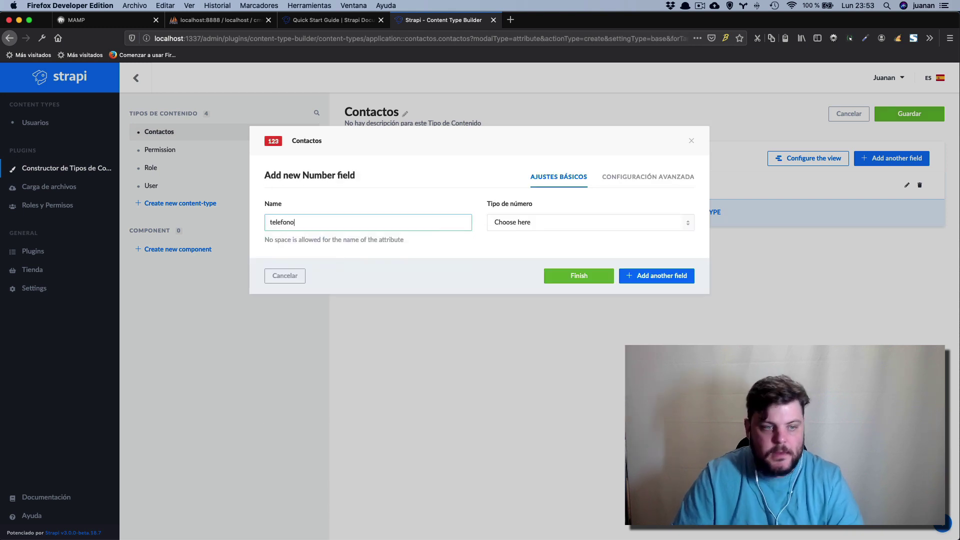
left_click(590, 221)
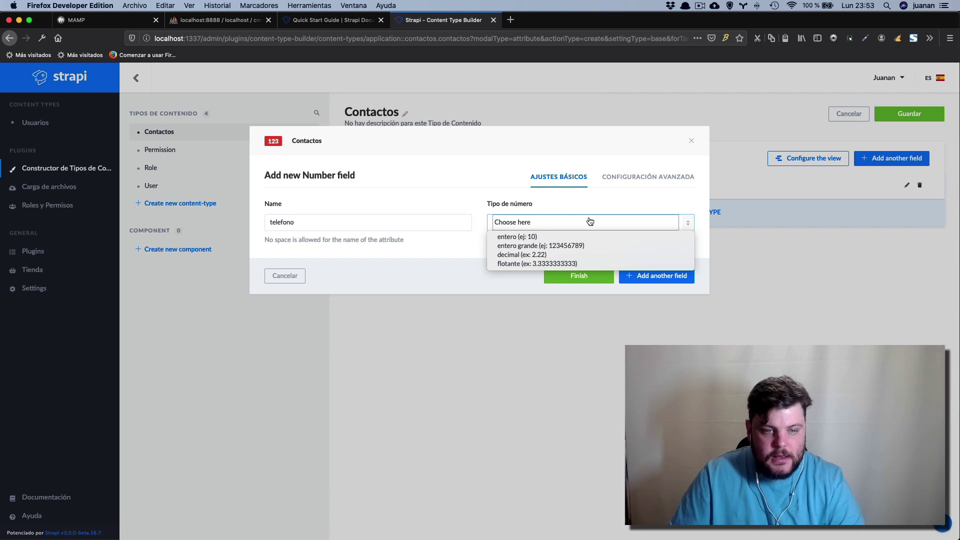
left_click(580, 246)
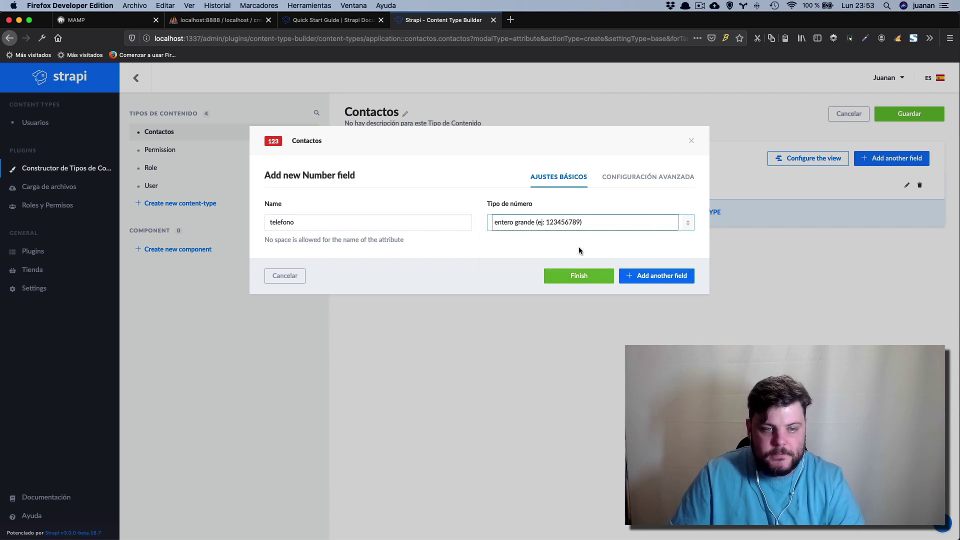
left_click(647, 178)
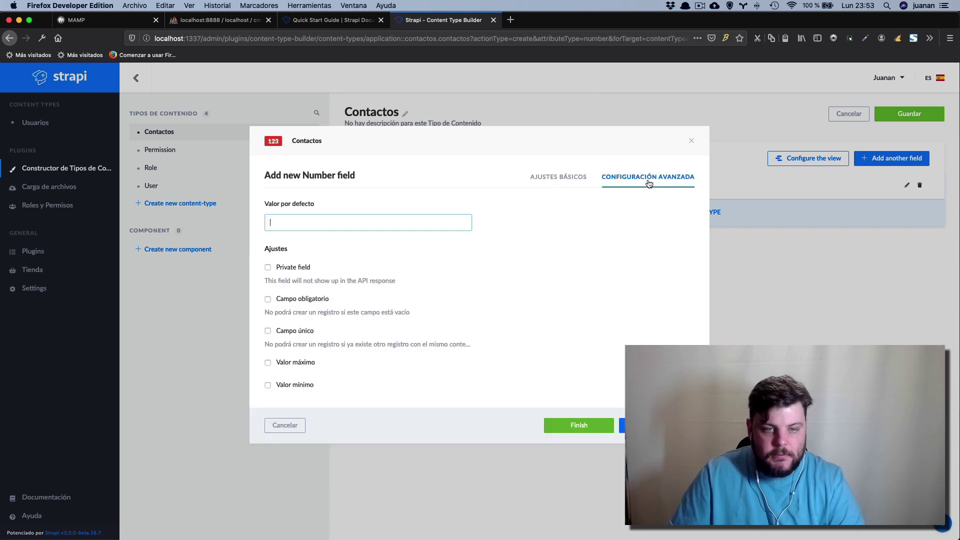
left_click(268, 300)
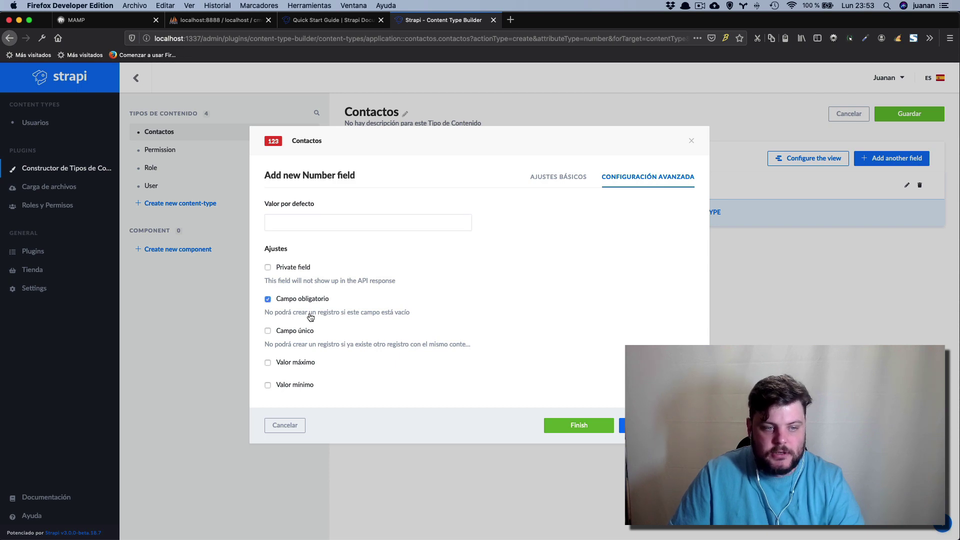
left_click(583, 429)
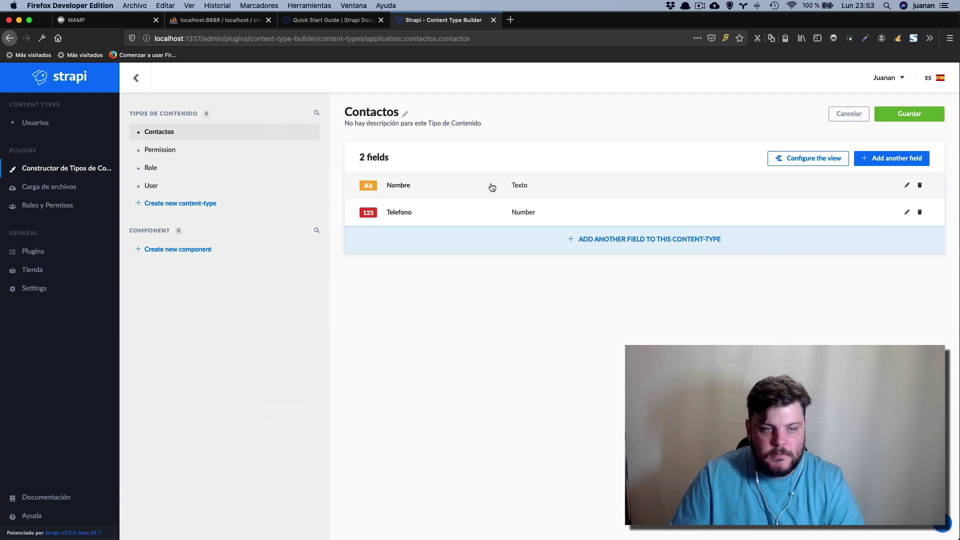
Add an Email field named 'email' with Campo obligatorio ticked, continuing to another field.
left_click(885, 163)
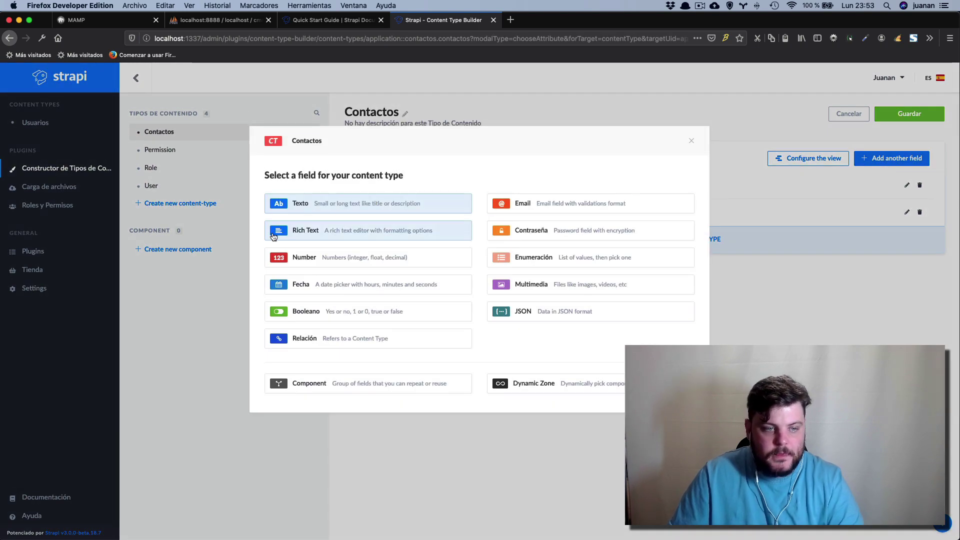
left_click(513, 205)
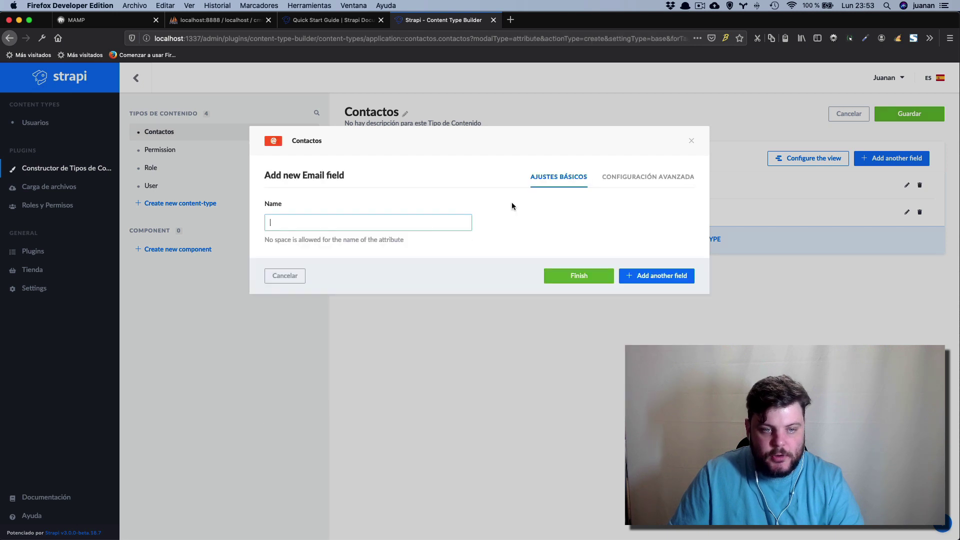
type("email")
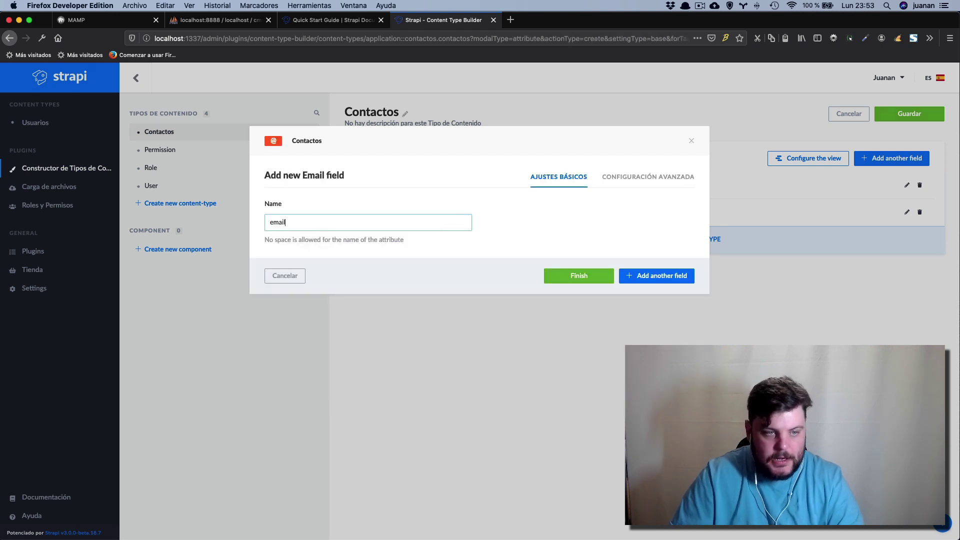
left_click(625, 179)
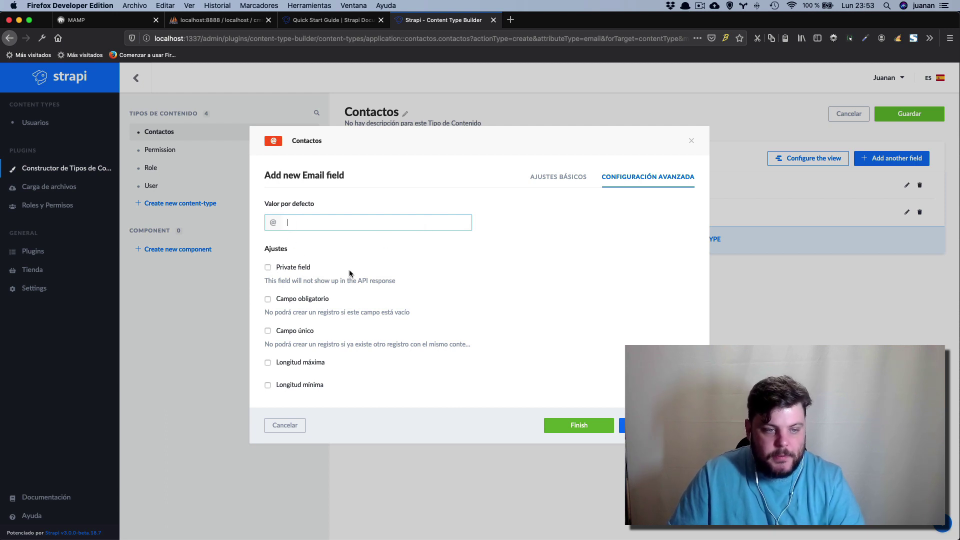
left_click_drag(278, 281, 403, 283)
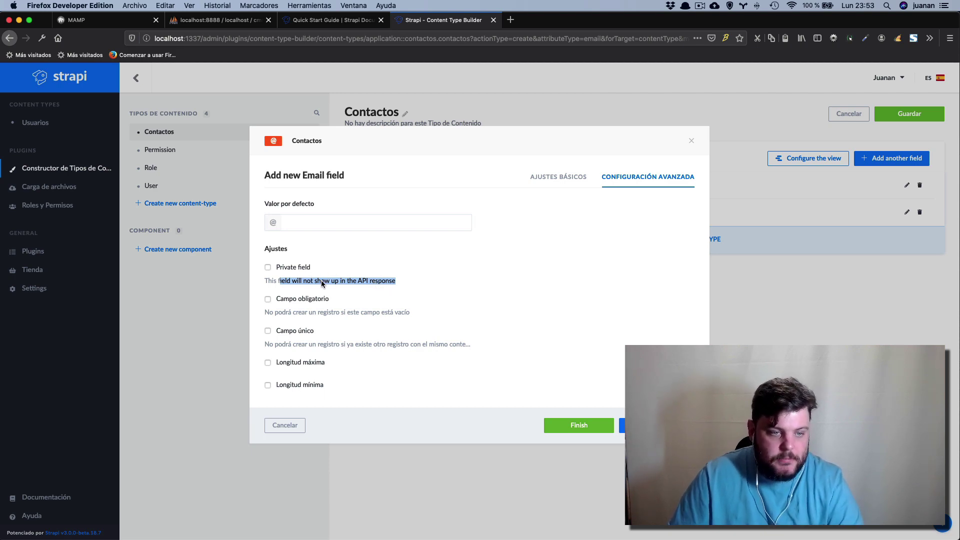
left_click(269, 300)
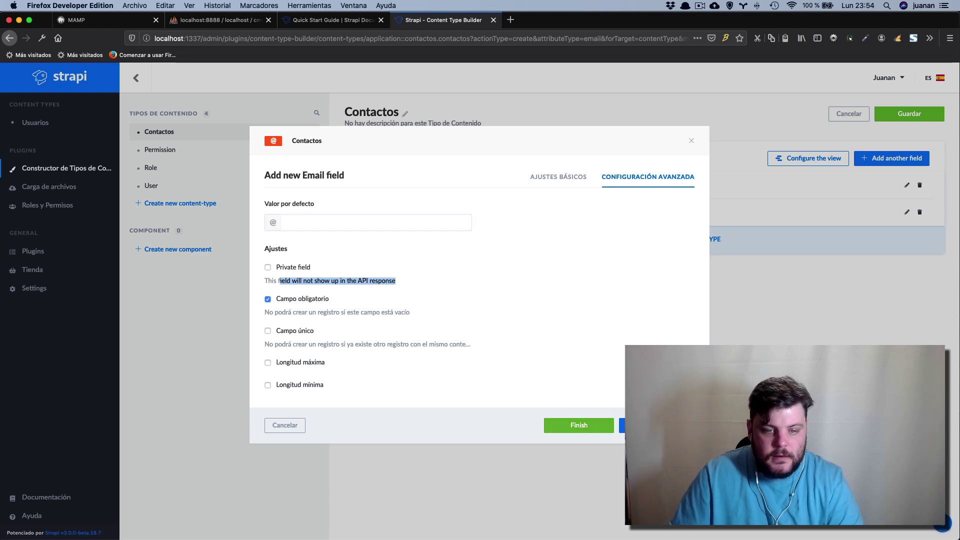
left_click(655, 425)
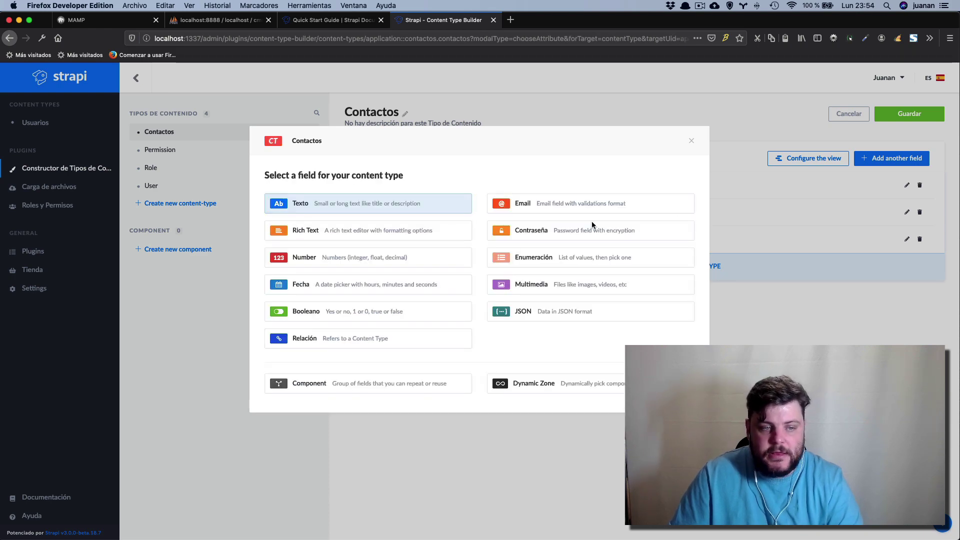
Add a Multimedia field set to Single media named 'imagen' to Contactos, then save the type.
triple_click(495, 175)
triple_click(510, 141)
left_click(514, 133)
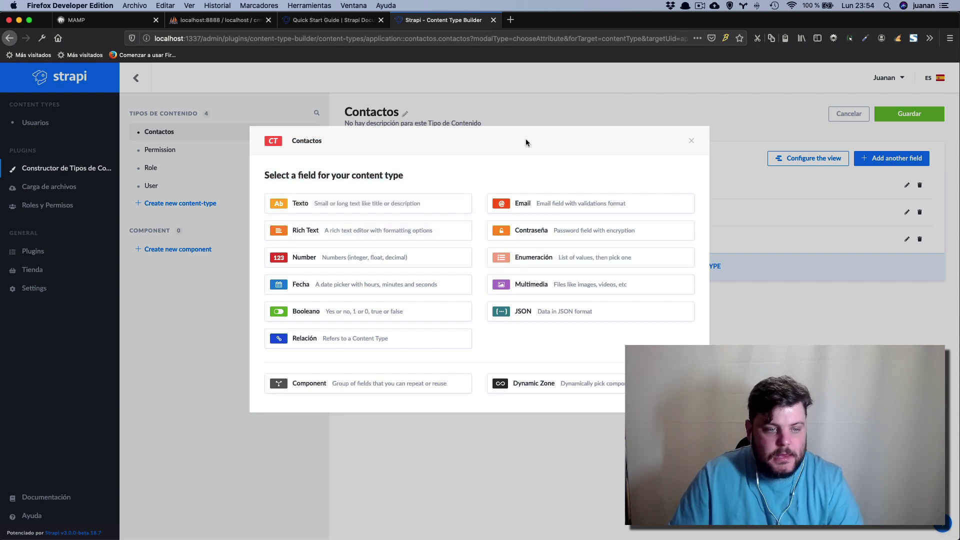
left_click(547, 292)
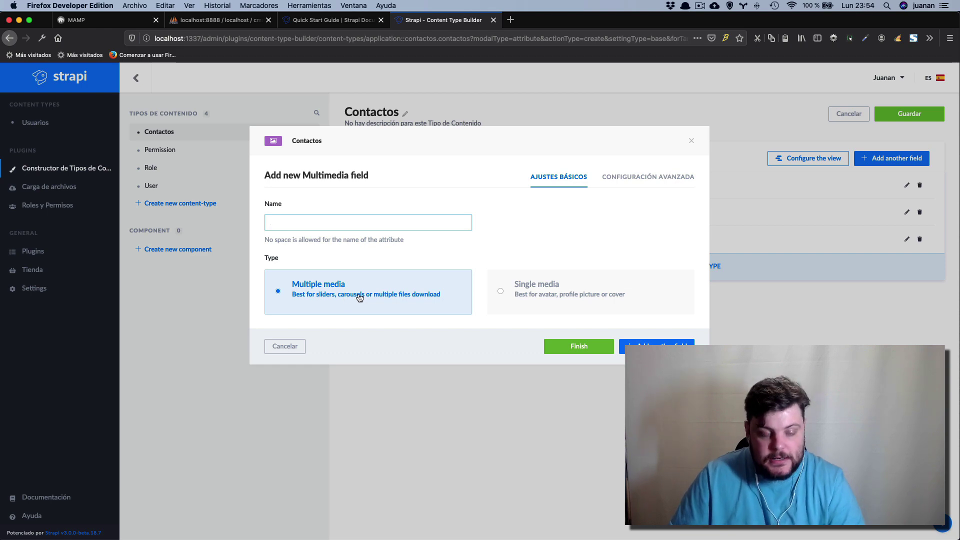
left_click(500, 294)
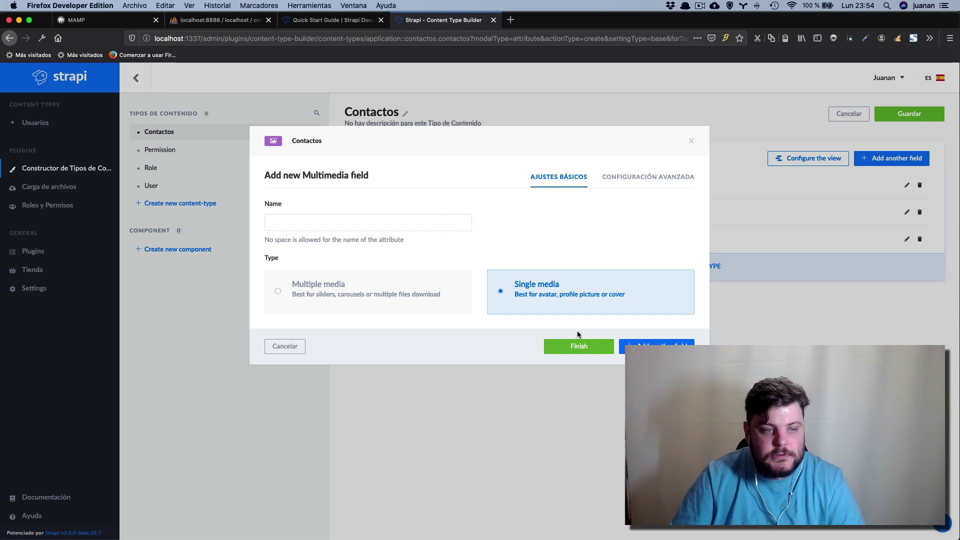
left_click(360, 223)
type("iamgen")
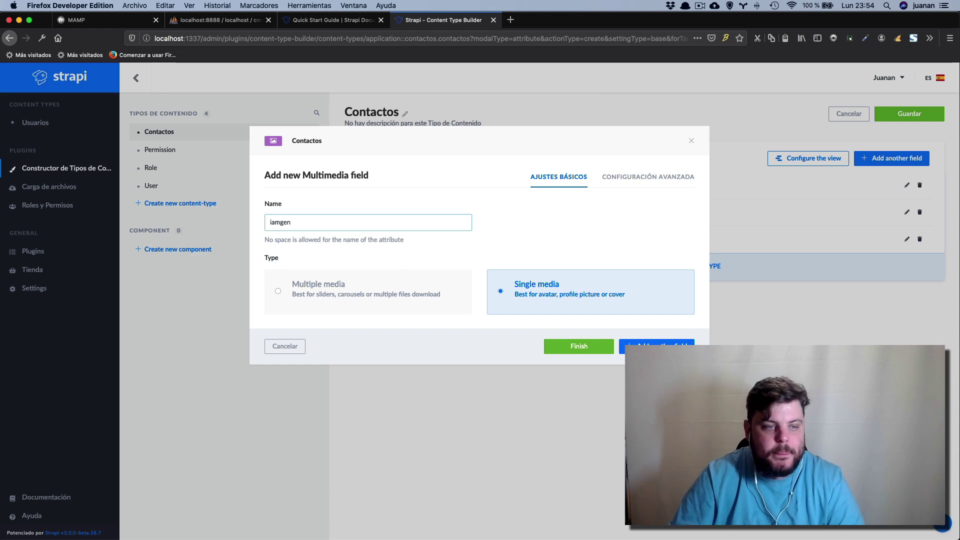
key("BackSpace")
key("BackSpace")
key("BackSpace")
key("BackSpace")
key("BackSpace")
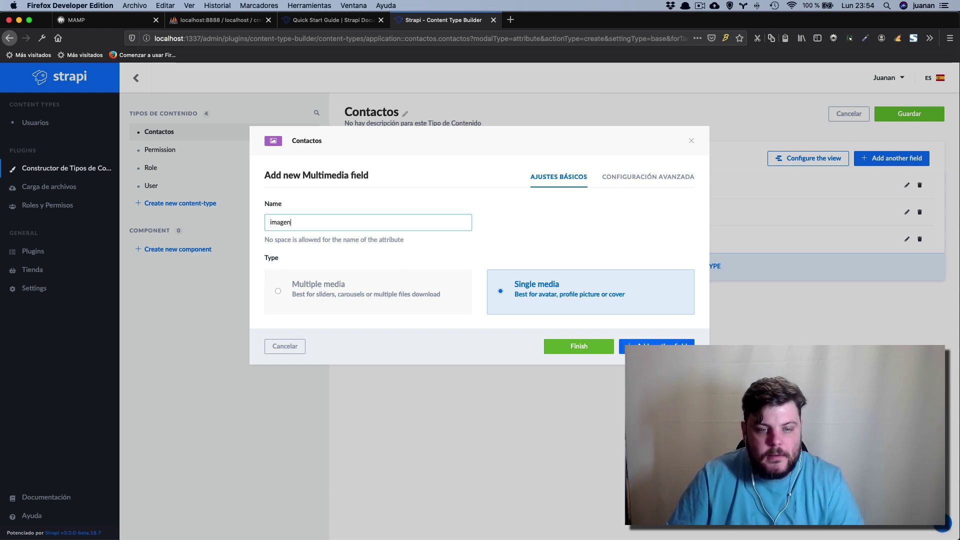
left_click(582, 347)
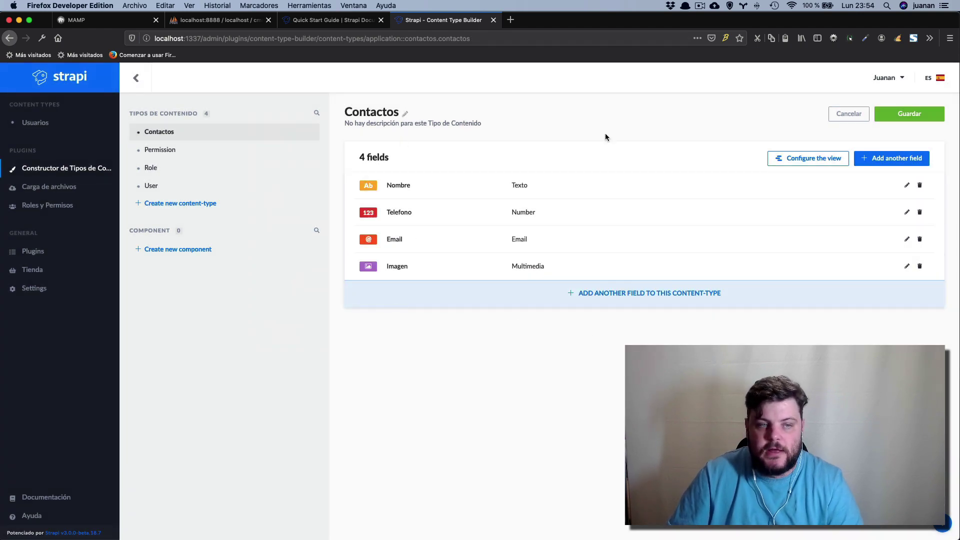
left_click(904, 114)
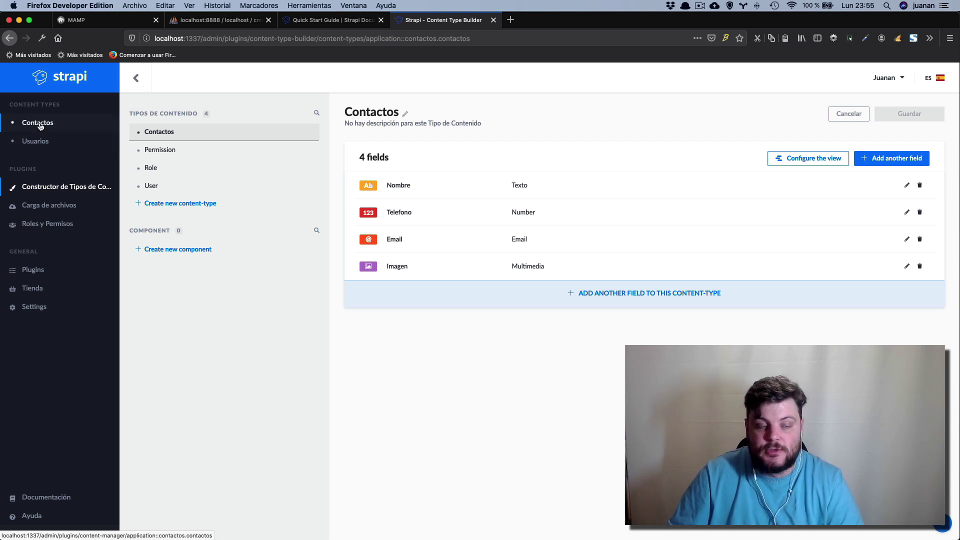
Open the empty Contactos collection in the Content Manager.
left_click(40, 126)
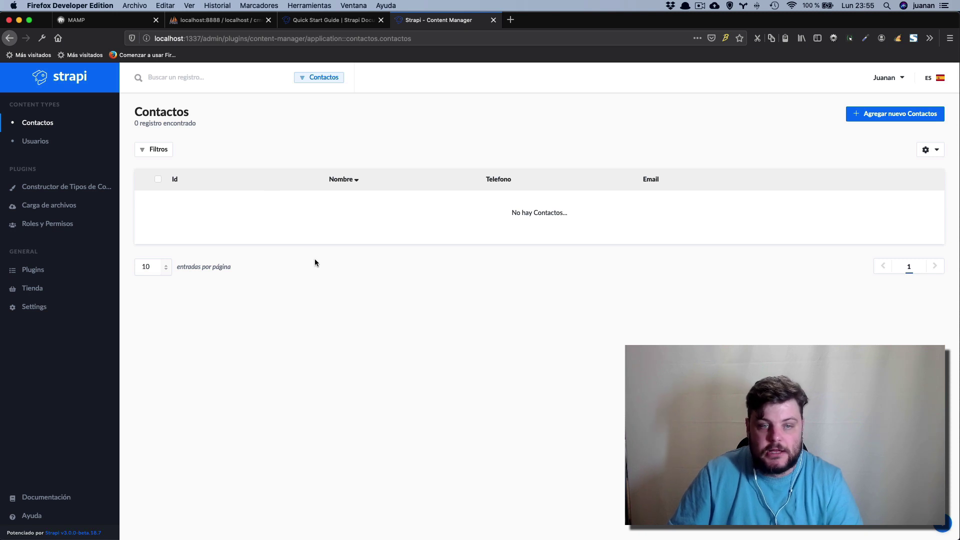
Start a new Contactos entry with the contact's name and phone number, removing its spaces.
left_click(905, 114)
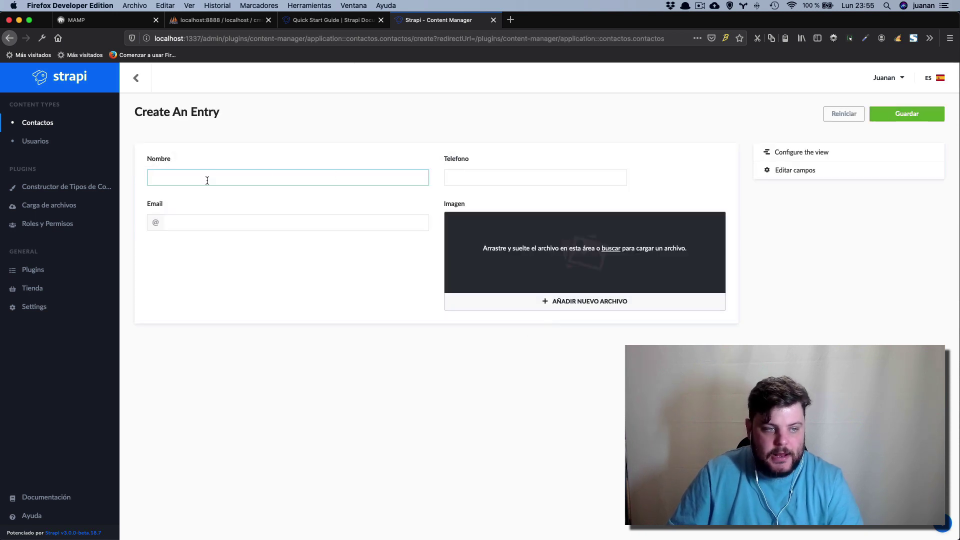
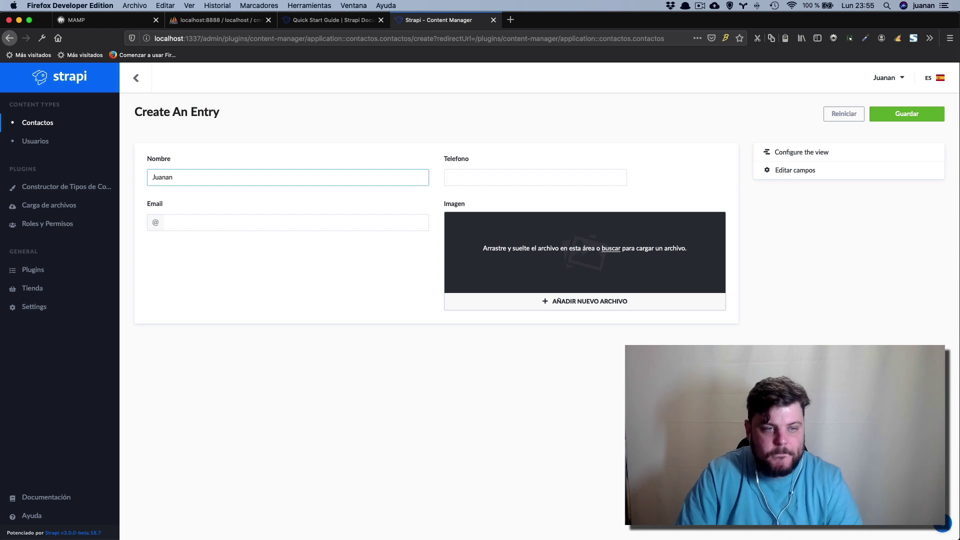
key("Tab")
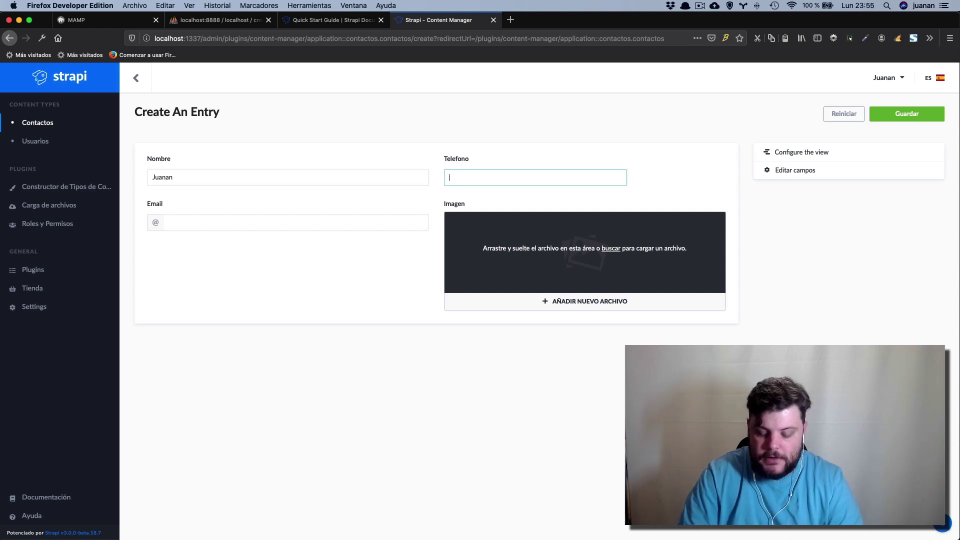
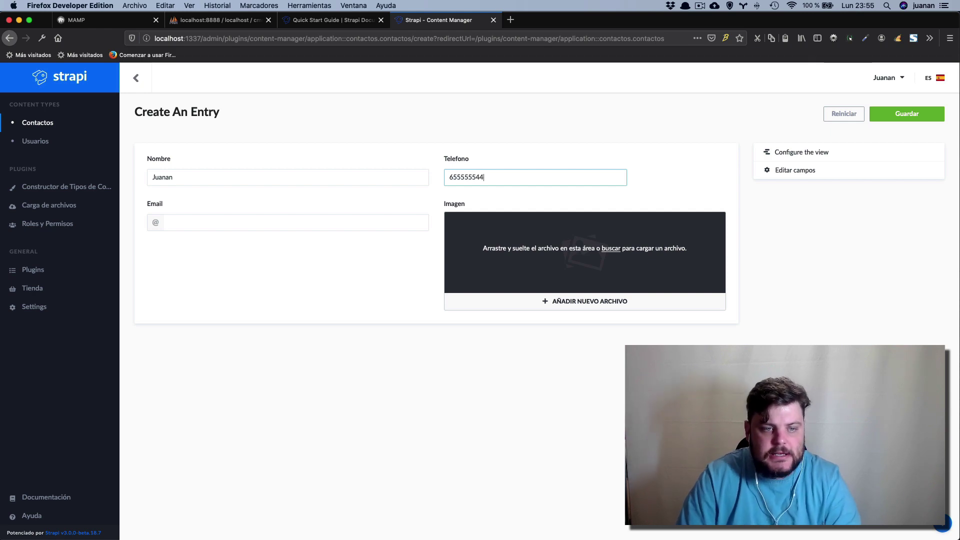
left_click(457, 178)
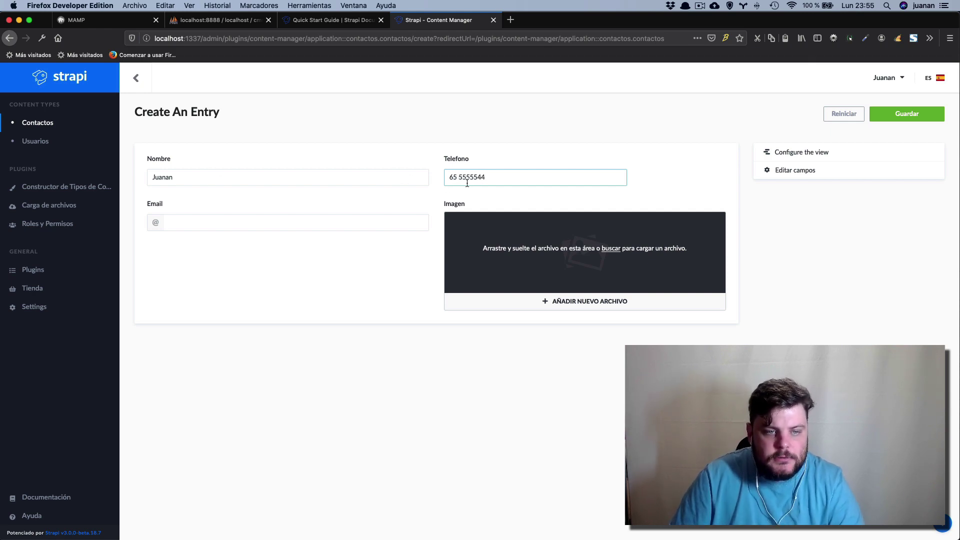
key("BackSpace")
key("Right")
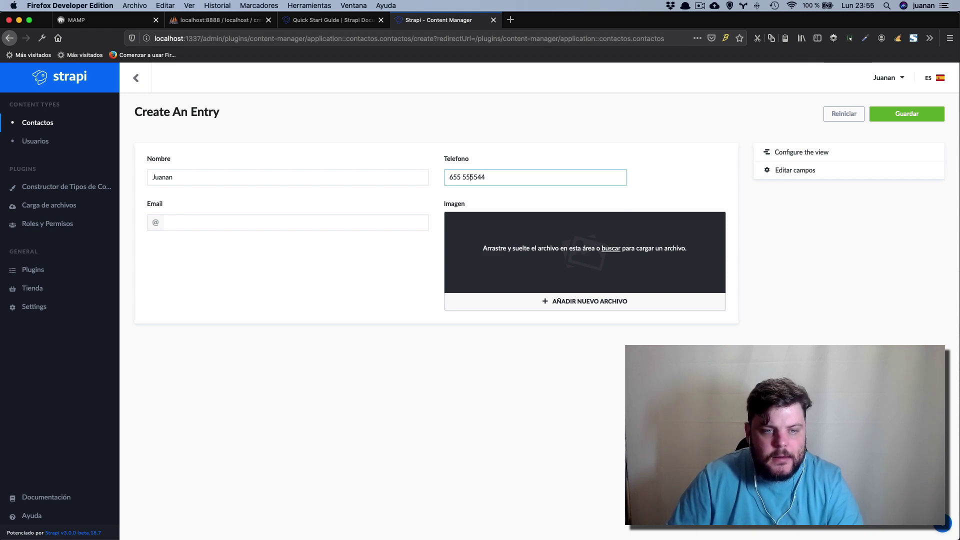
key("BackSpace")
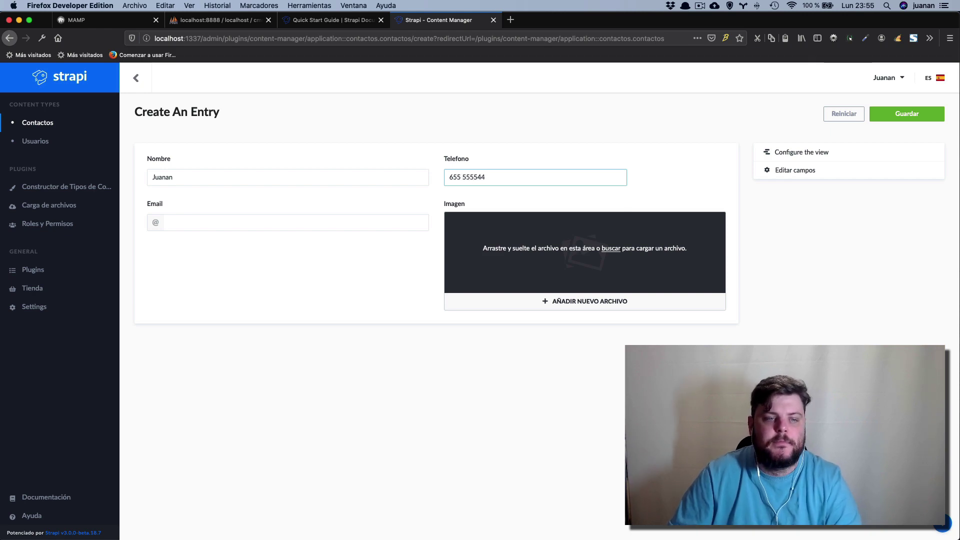
key("BackSpace")
Enter the contact's e-mail address and drop a photo into the Imagen upload area.
left_click(210, 226)
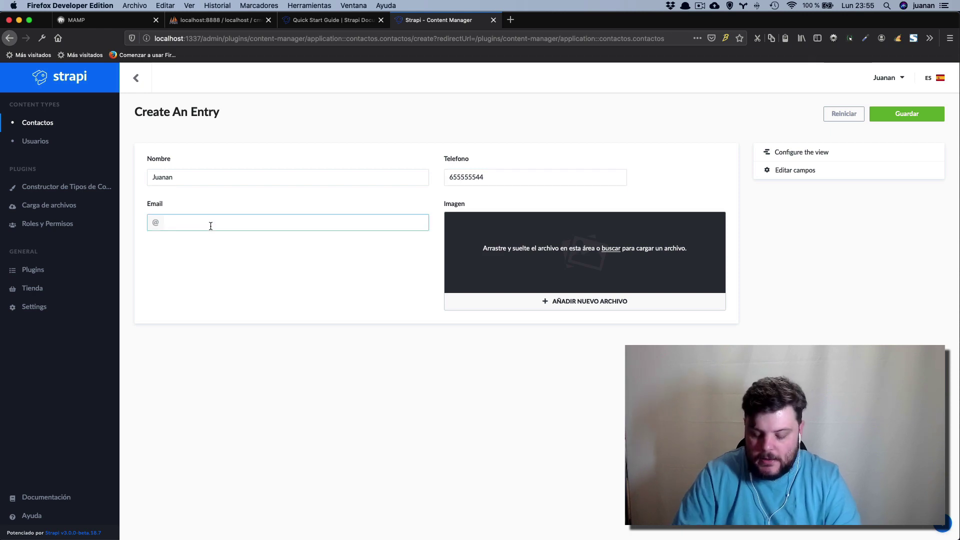
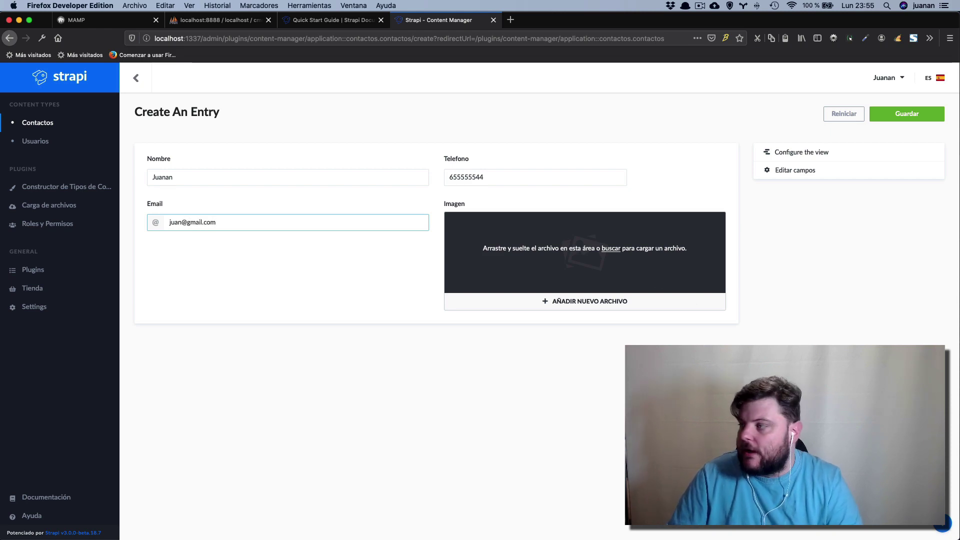
left_click_drag(645, 465, 570, 252)
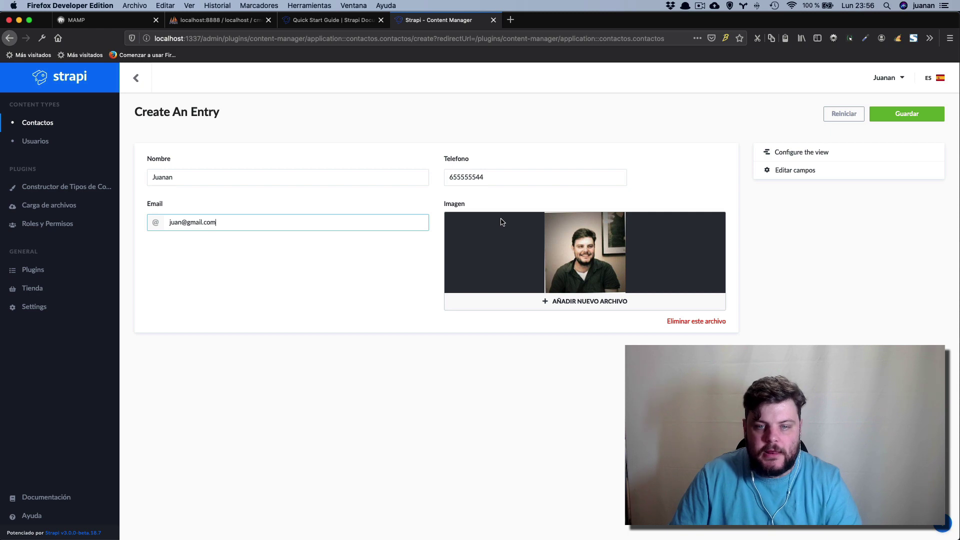
left_click(789, 153)
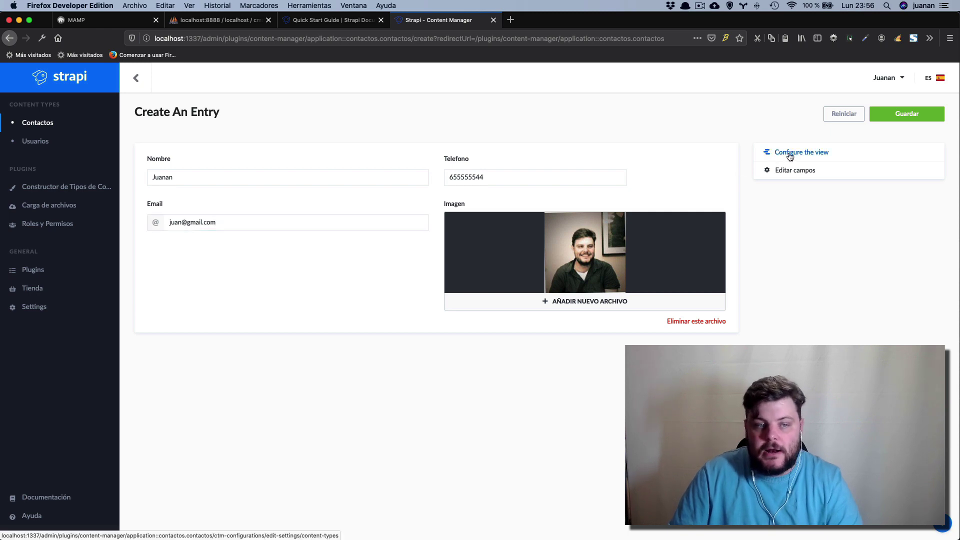
left_click(526, 257)
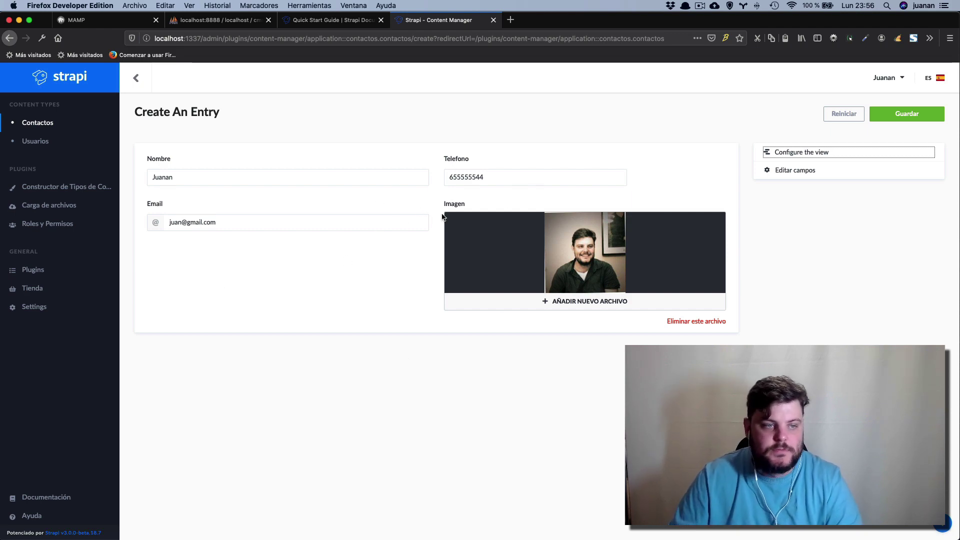
left_click(799, 251)
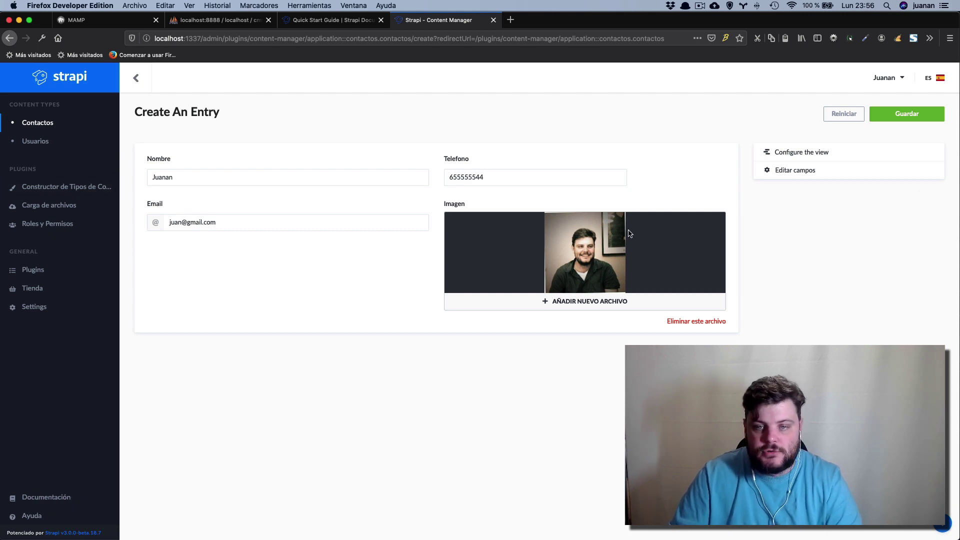
Save the contact and set the list columns to show Imagen and Created_at, hiding Updated_at.
left_click(898, 114)
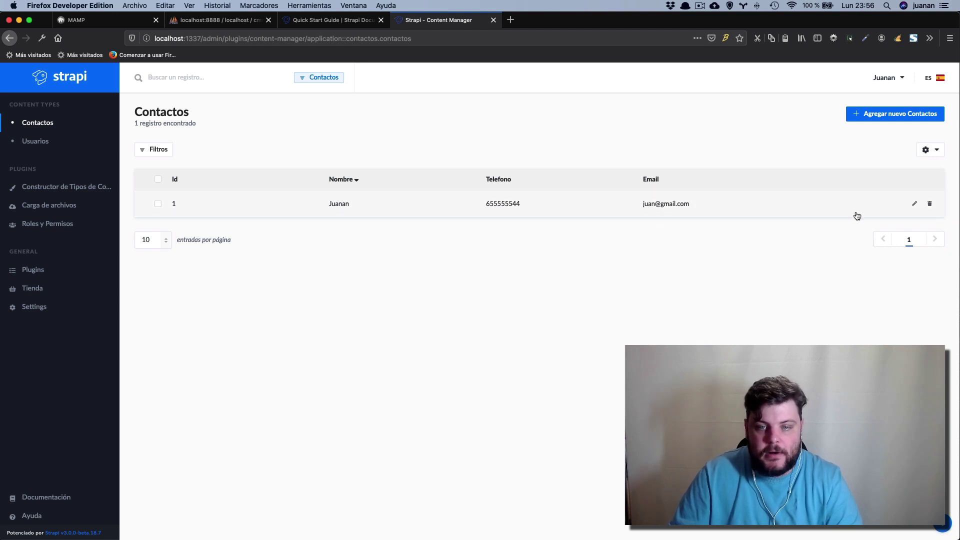
left_click(931, 151)
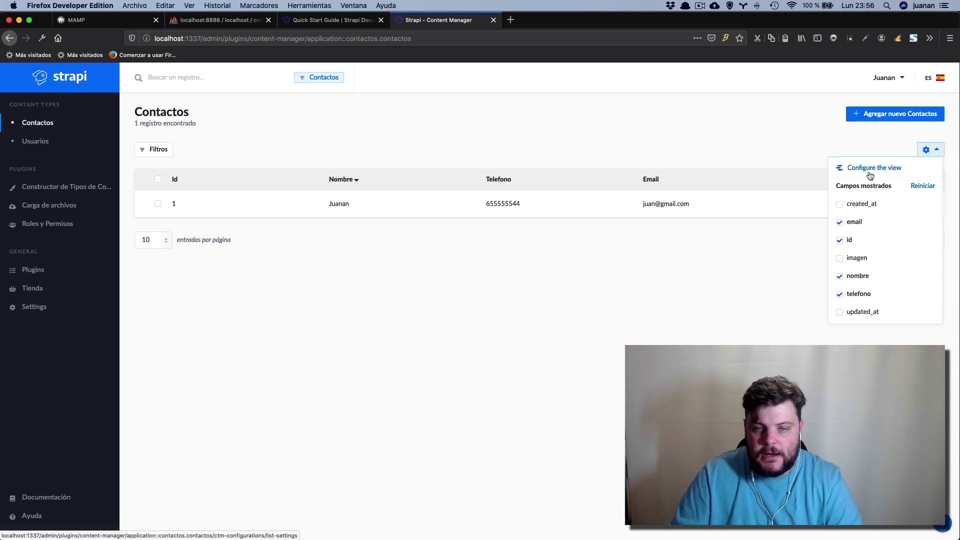
left_click(840, 204)
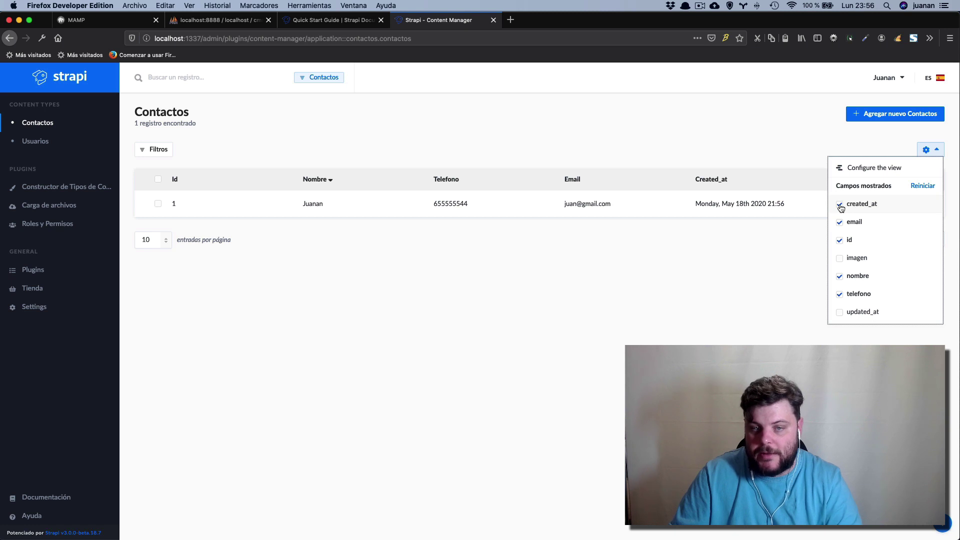
left_click(841, 313)
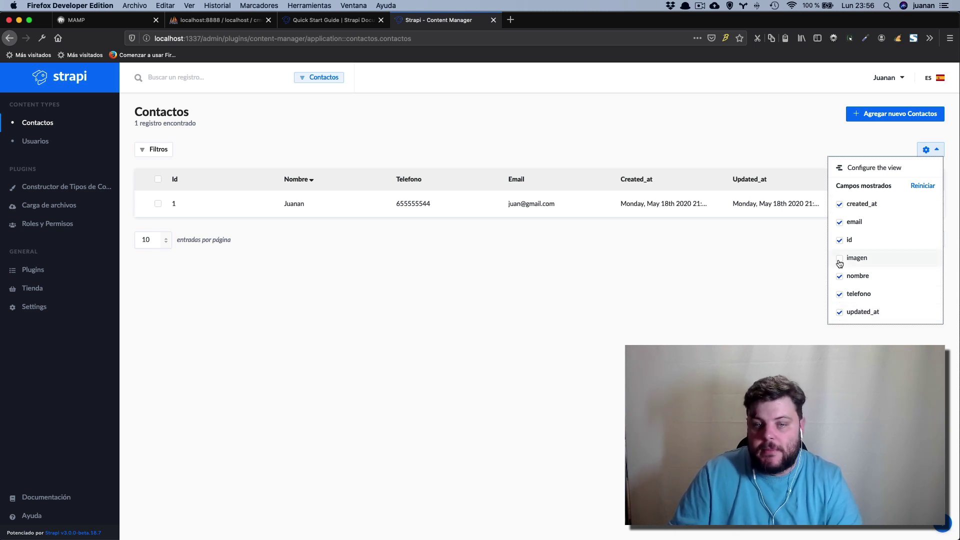
left_click(840, 259)
mouse_move(769, 205)
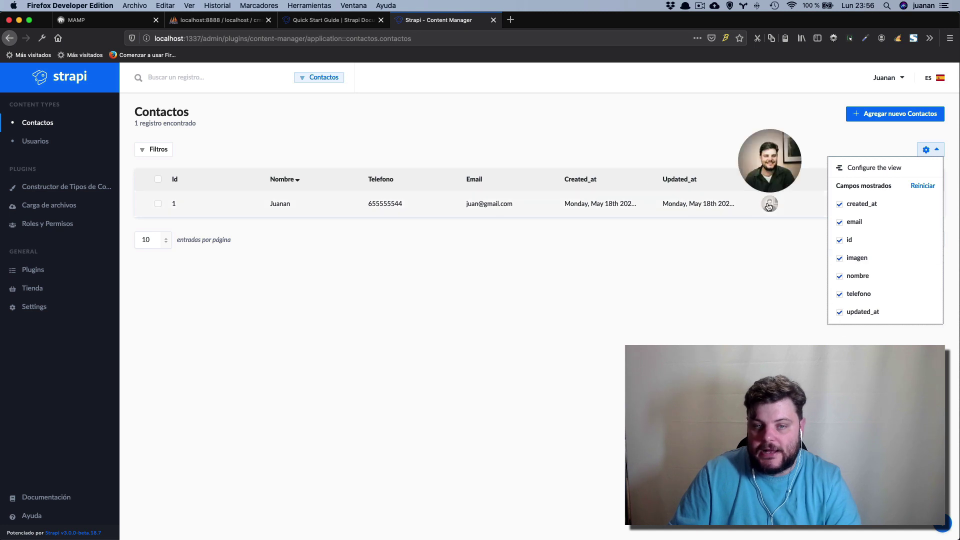
left_click(841, 312)
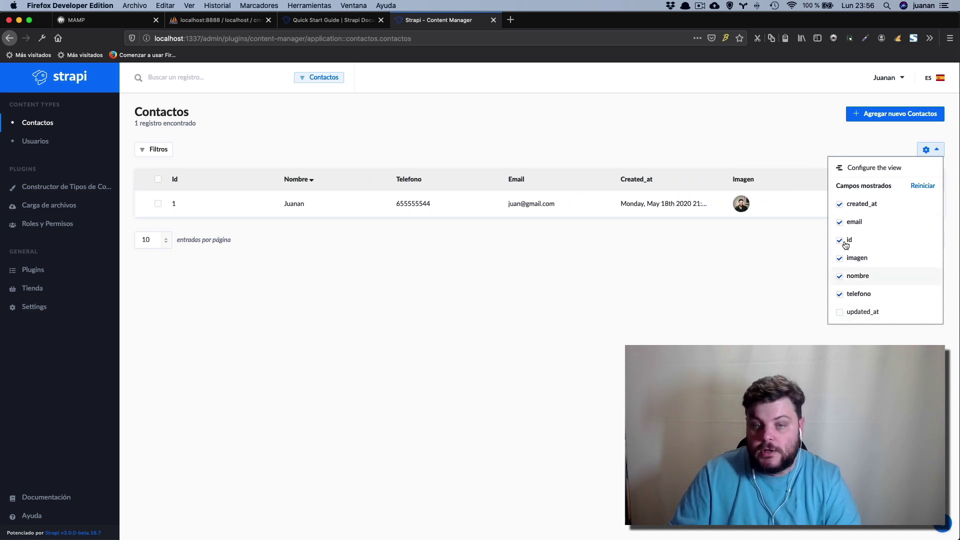
left_click(840, 205)
left_click(840, 205)
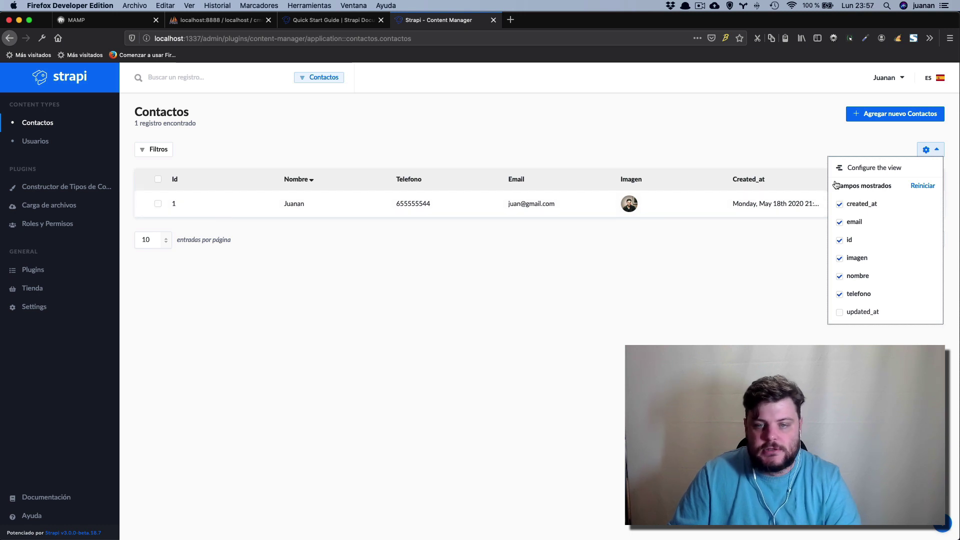
left_click(926, 150)
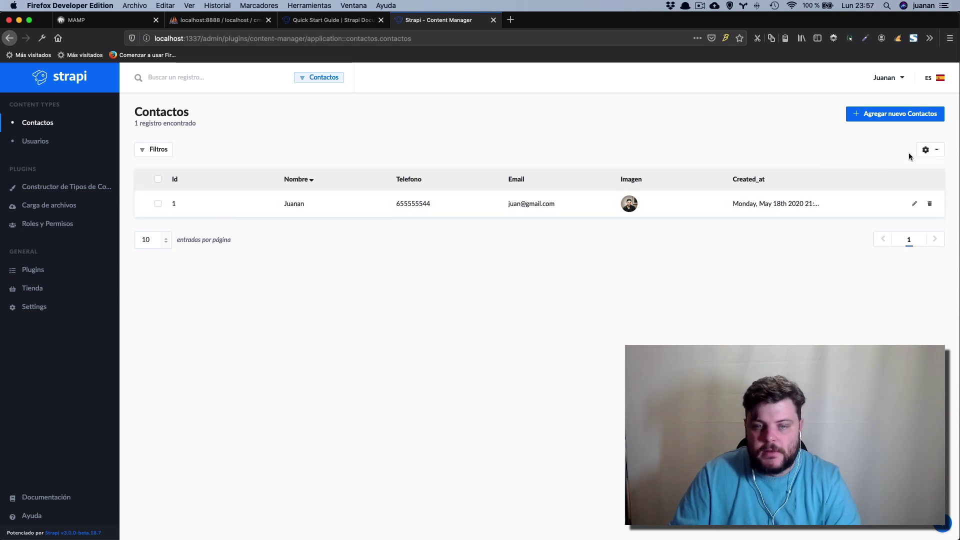
left_click(156, 150)
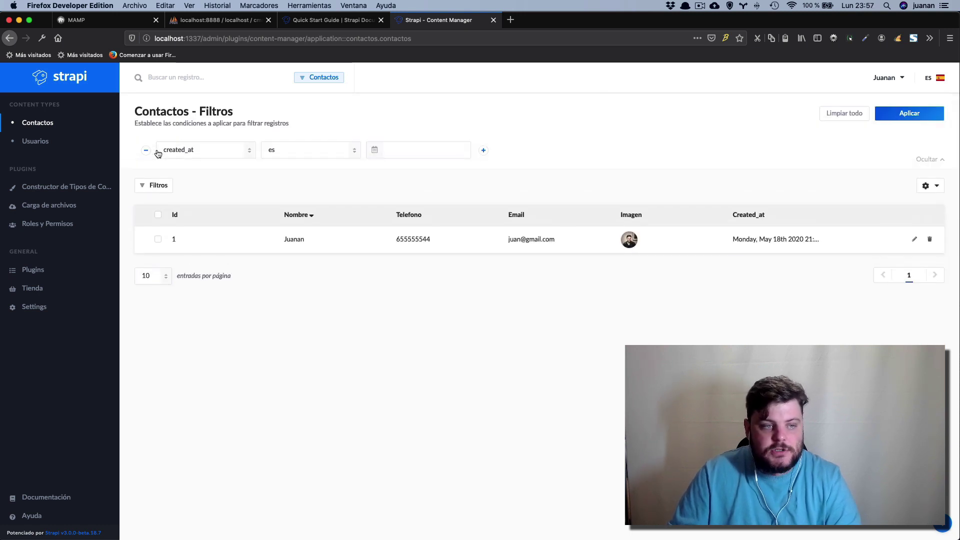
left_click(220, 151)
left_click(211, 154)
left_click(211, 153)
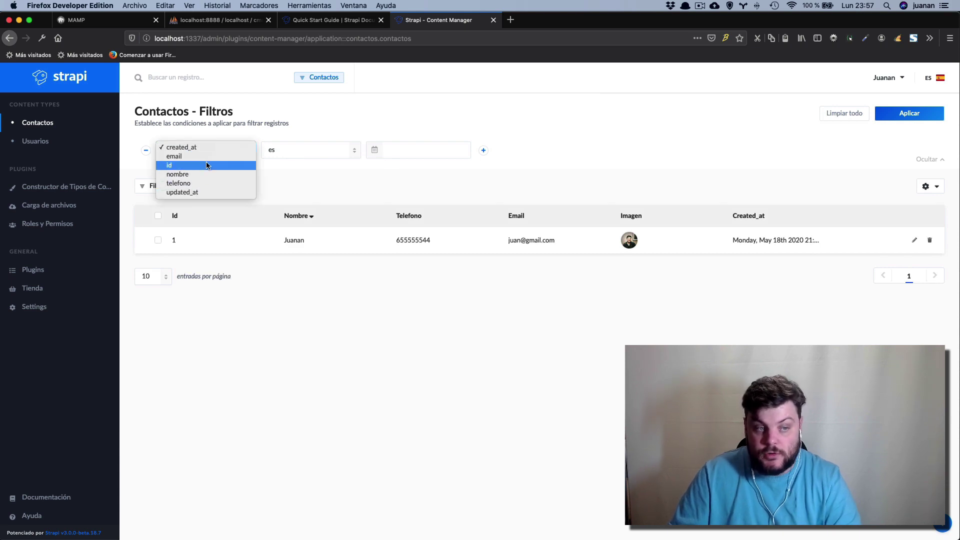
left_click(203, 206)
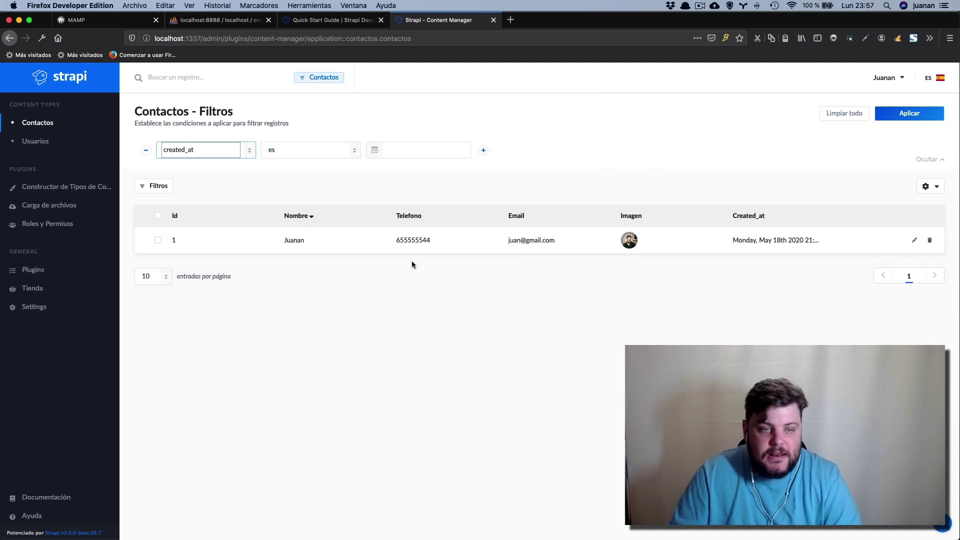
left_click(734, 171)
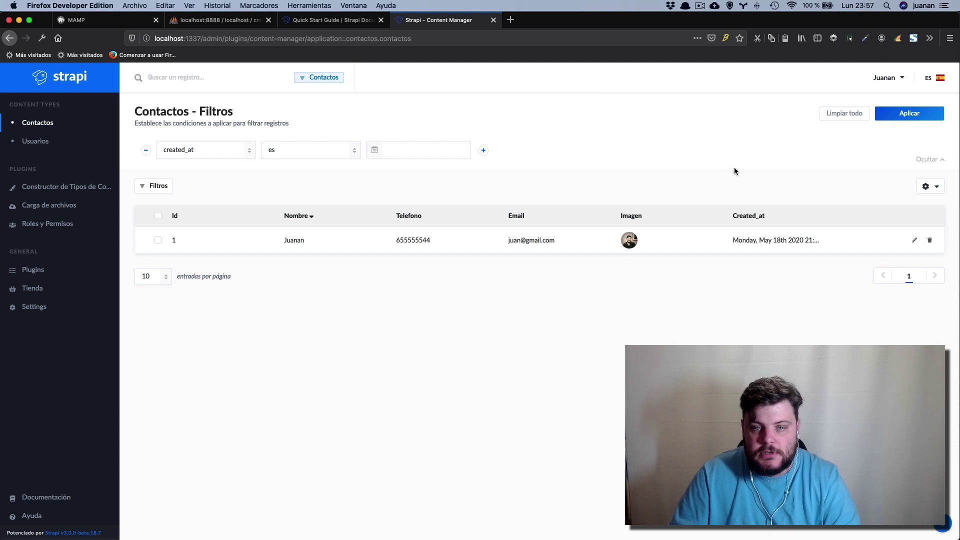
left_click(842, 115)
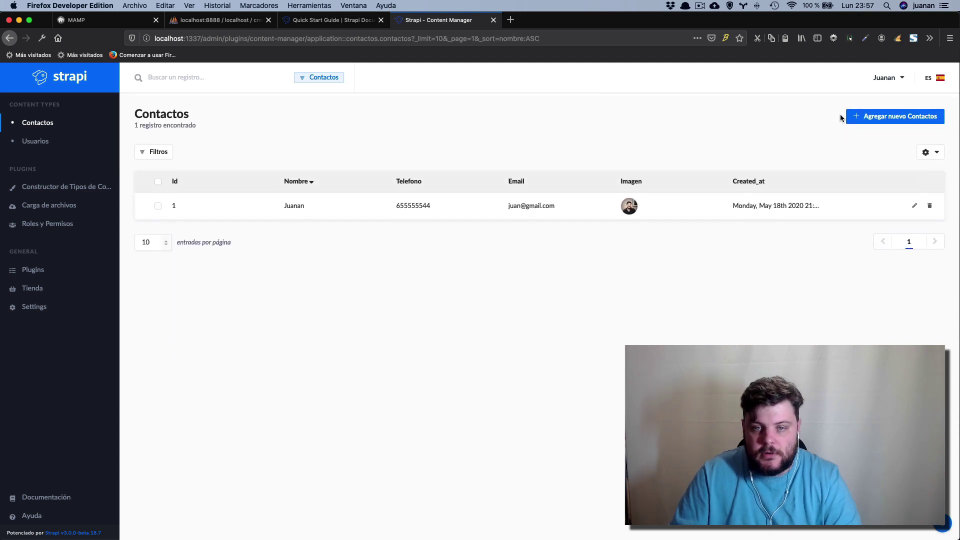
Start a second Contactos entry with the contact's name and a phone number without spaces.
left_click(885, 114)
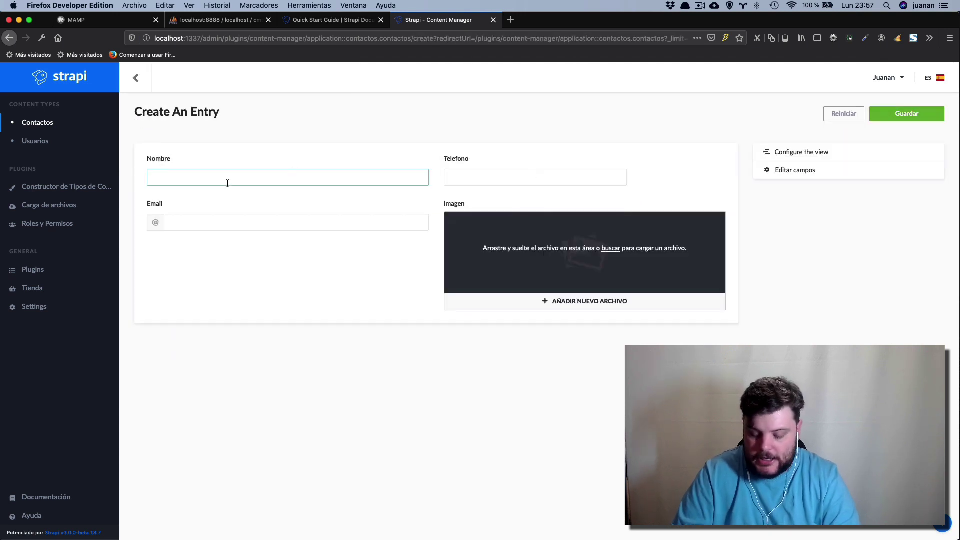
type("mario")
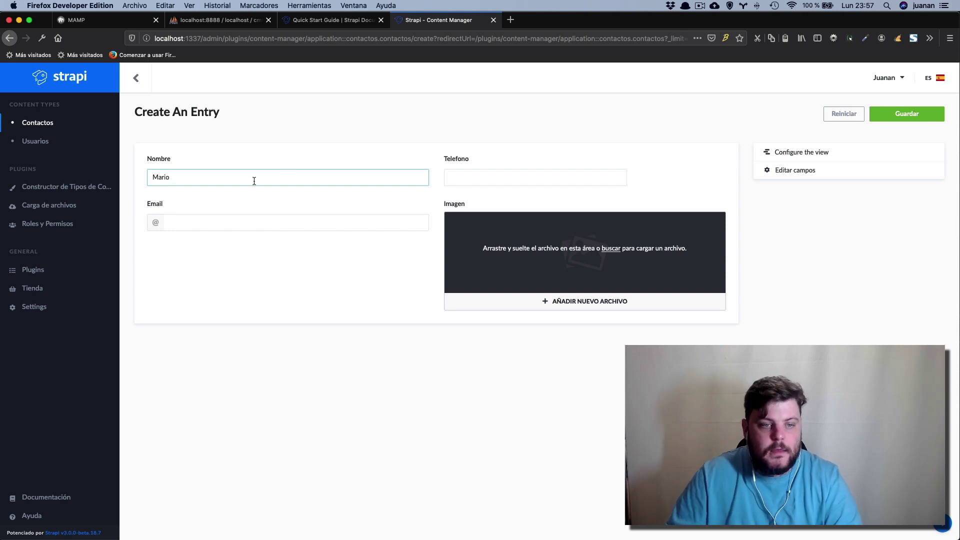
left_click(498, 184)
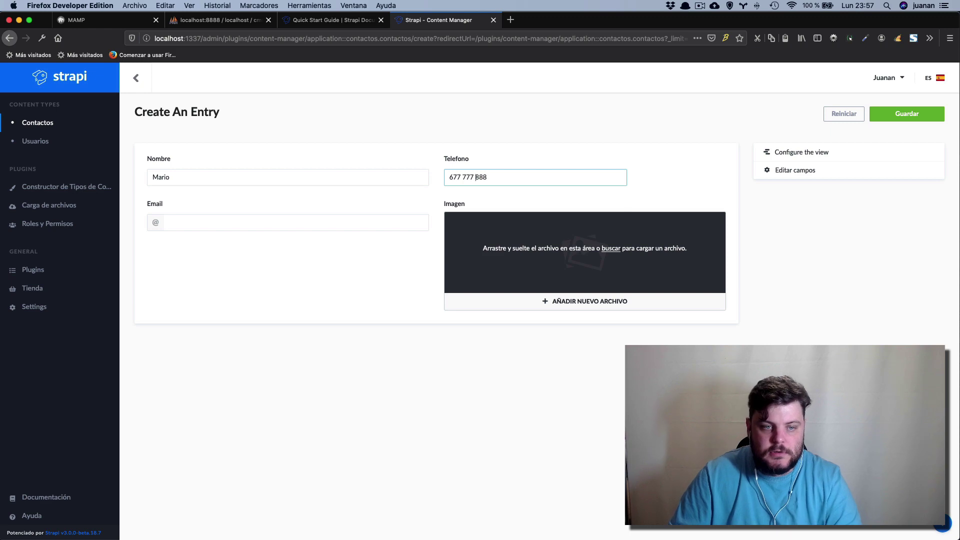
key("BackSpace")
key("Left")
key("Left")
key("Left")
key("BackSpace")
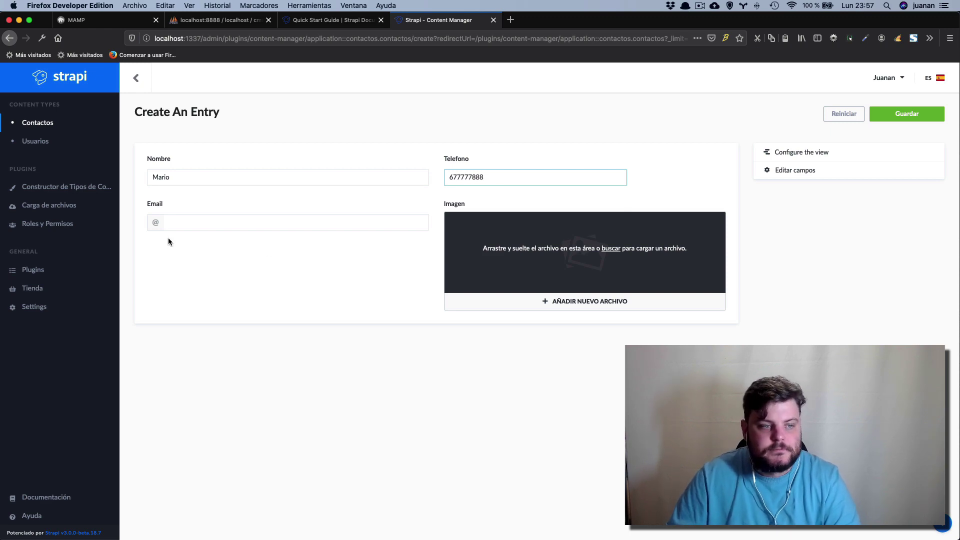
Add the second contact's e-mail address and a photo in Imagen, then save the entry.
left_click(225, 230)
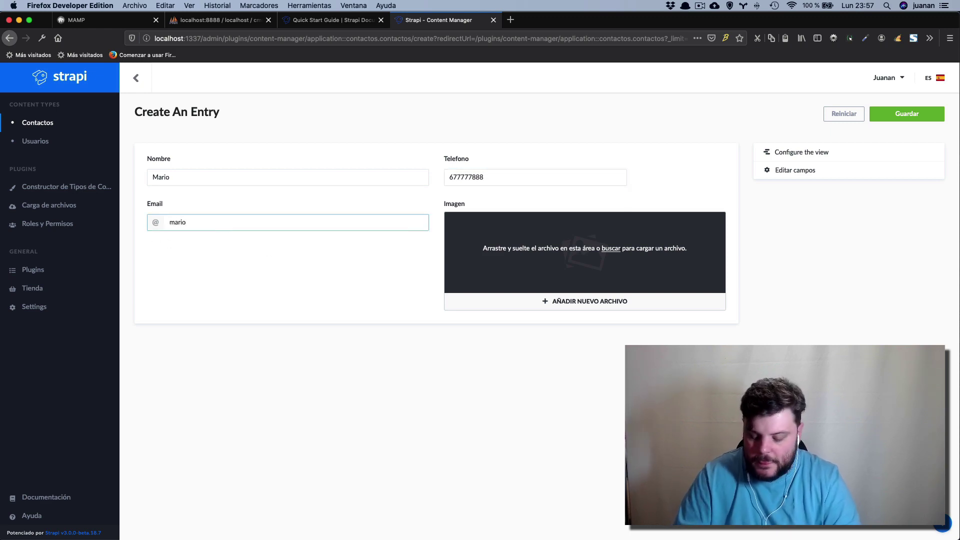
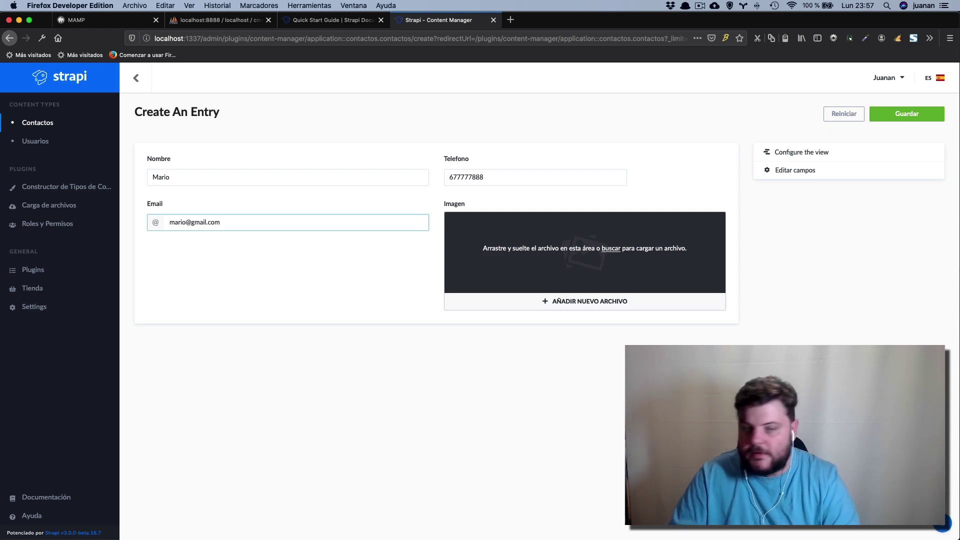
left_click_drag(538, 330, 666, 264)
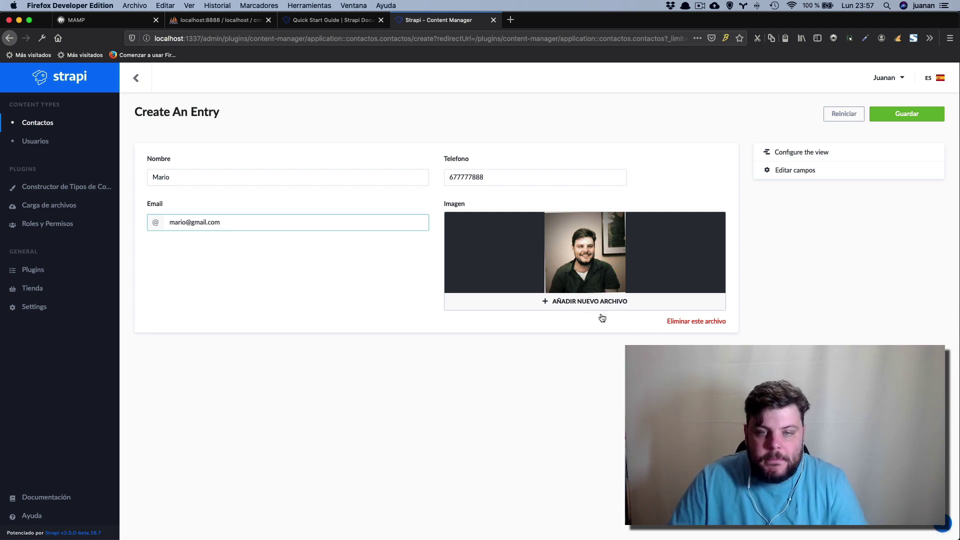
left_click(915, 116)
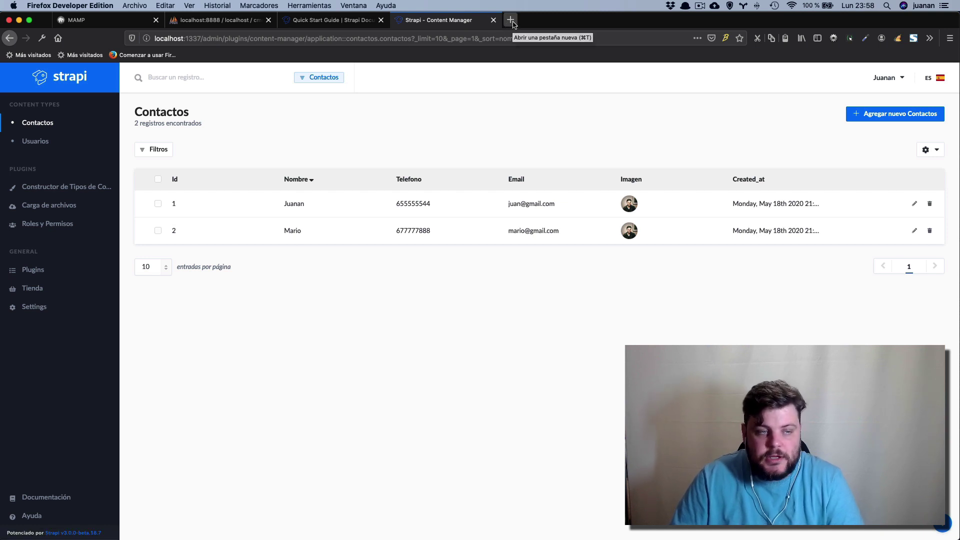
left_click(511, 20)
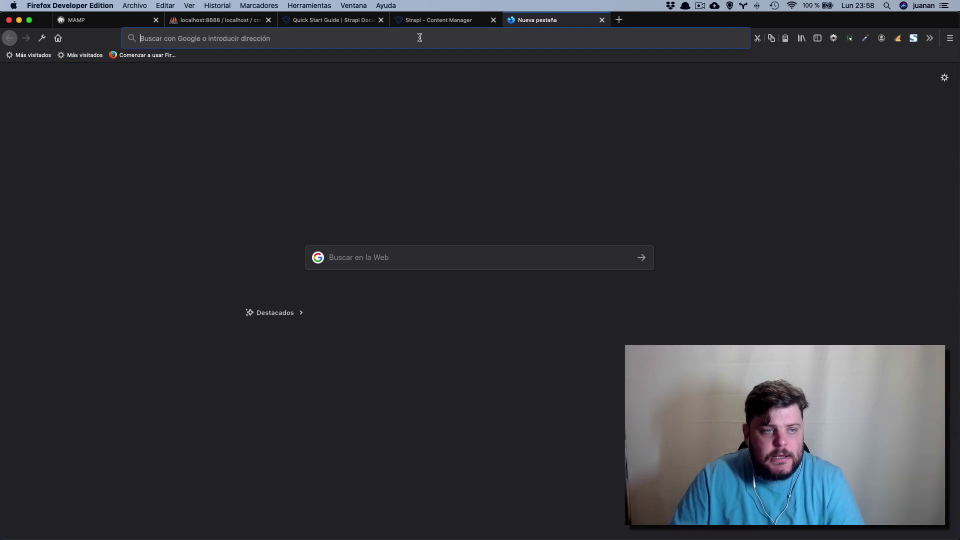
left_click(455, 21)
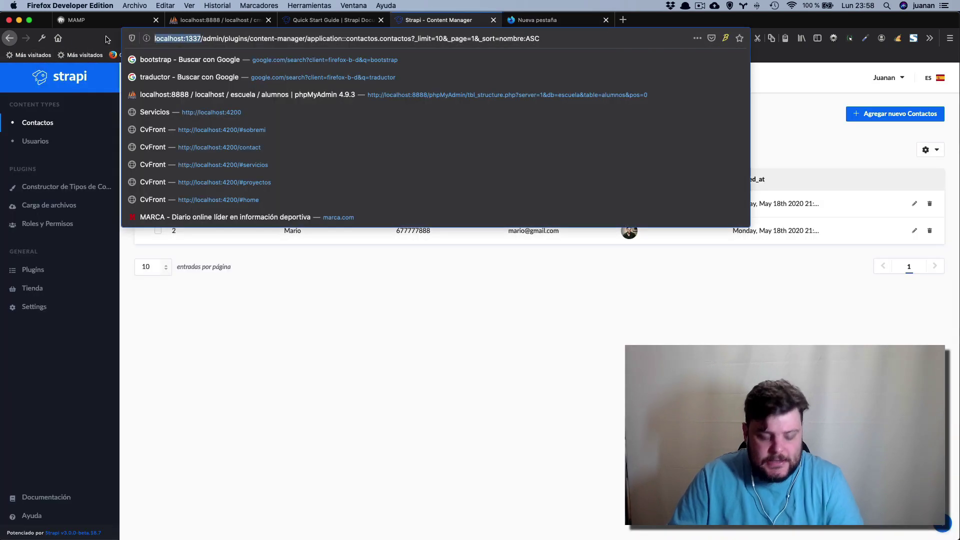
left_click(560, 20)
type("http://localhost:1337")
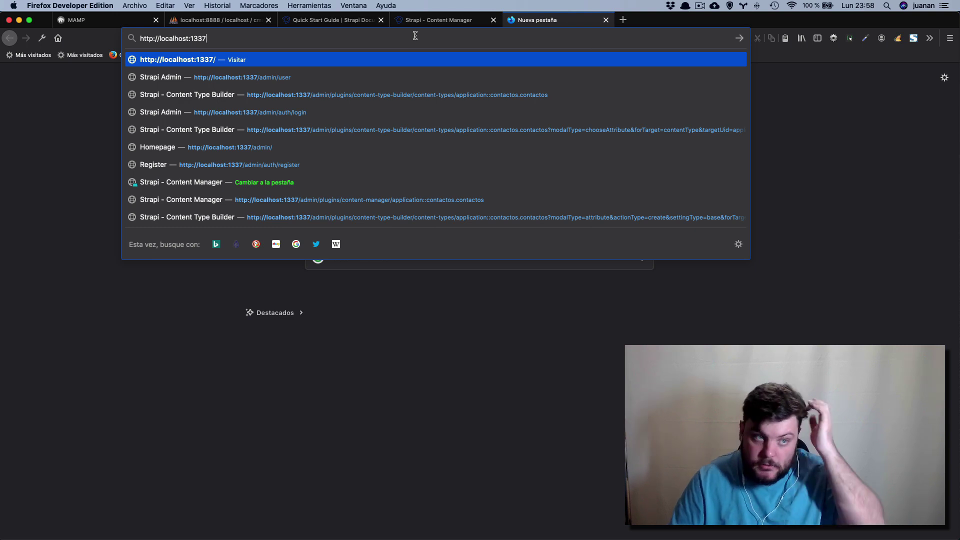
type("/")
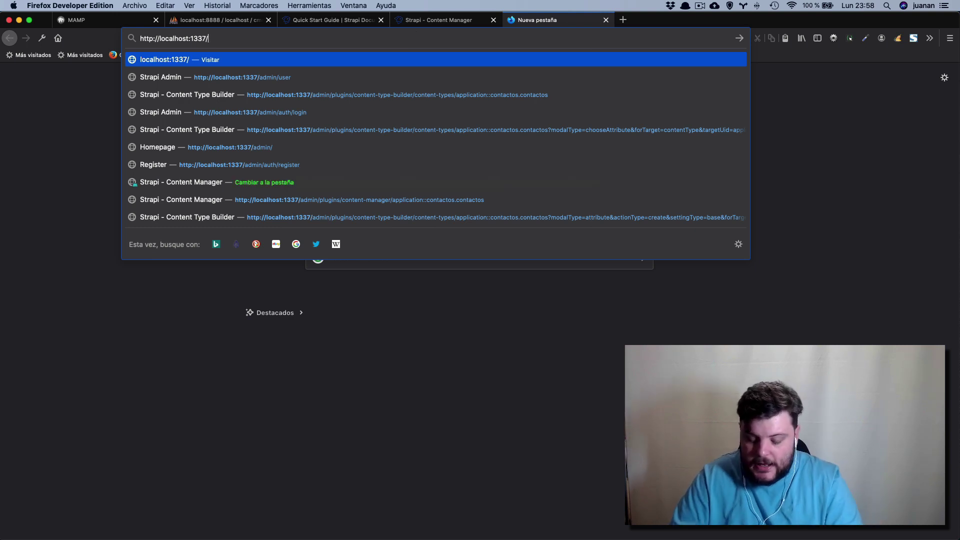
type("contactos")
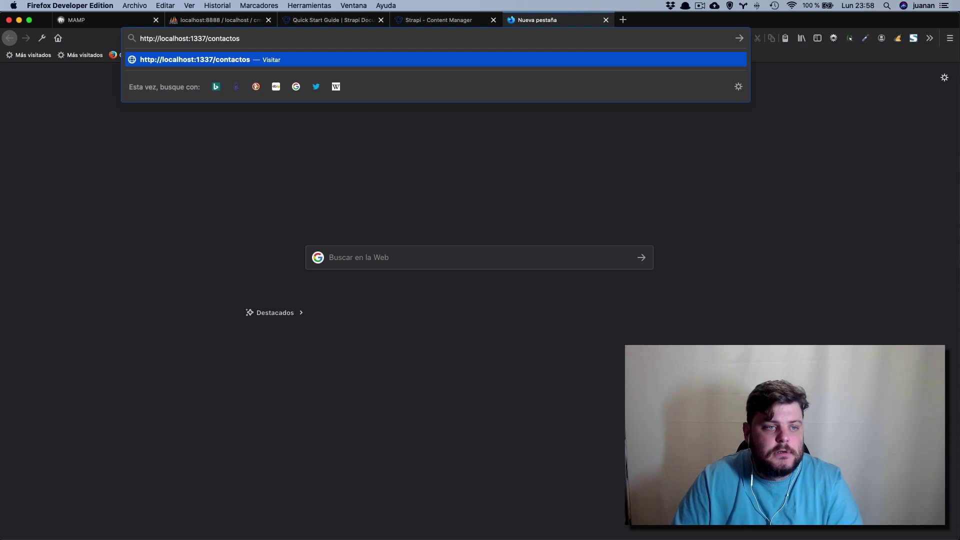
key("Return")
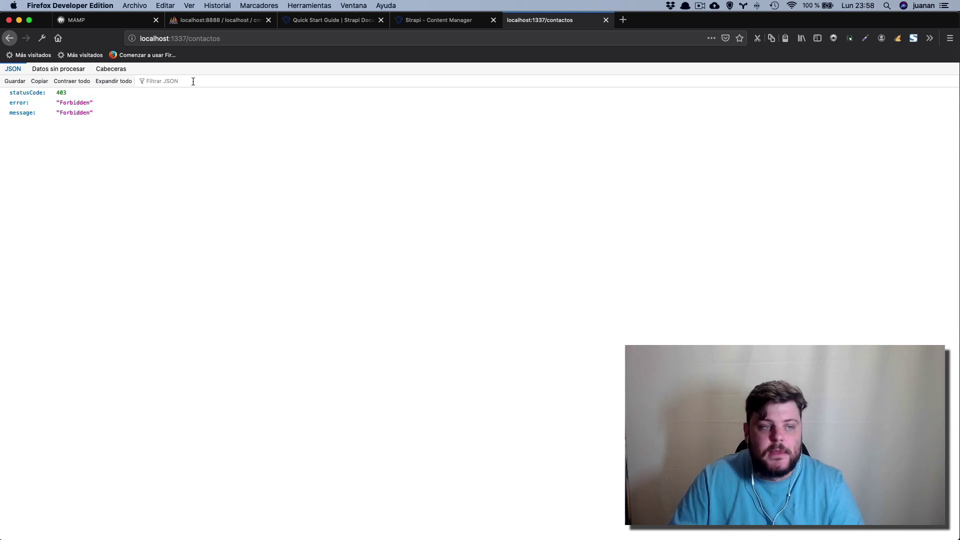
left_click(234, 40)
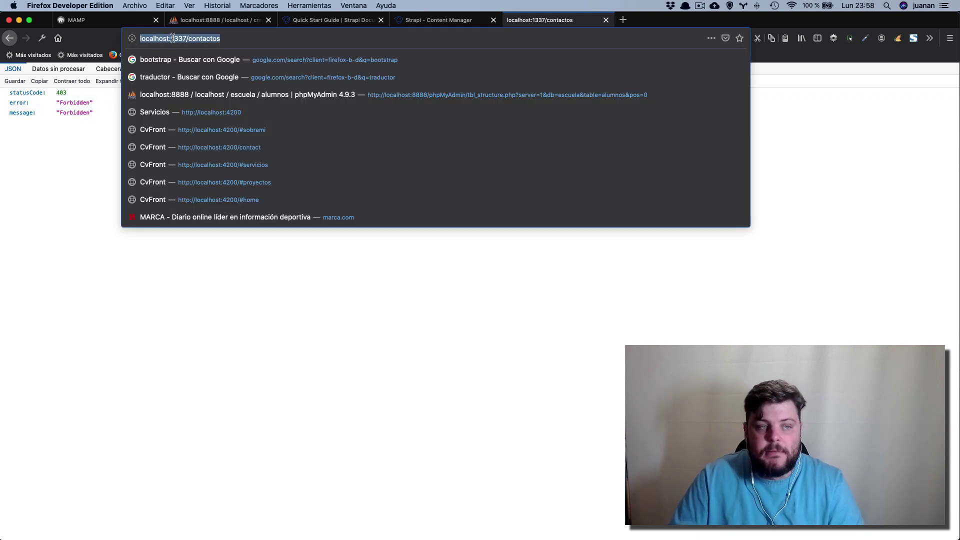
left_click(427, 21)
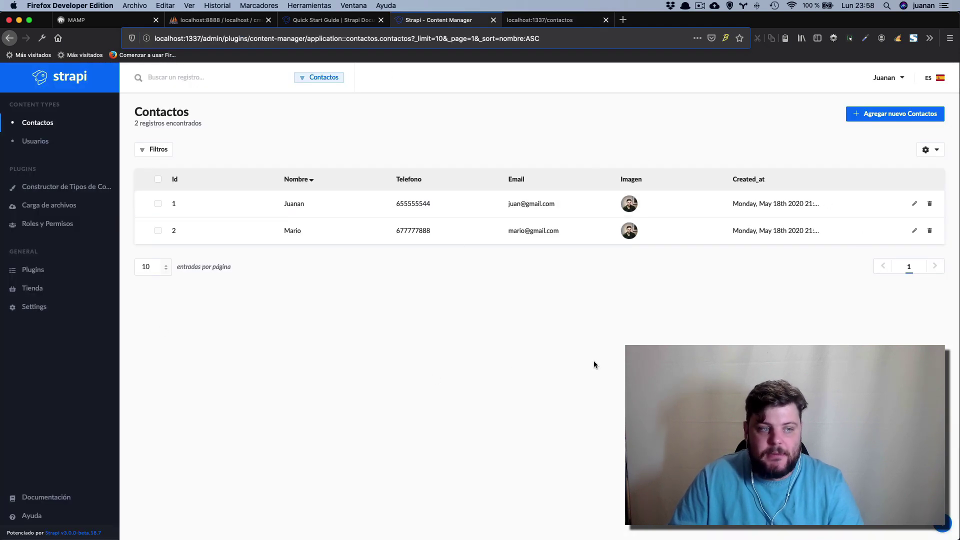
In the Public role, tick count, find and findone permissions for Contactos.
left_click(56, 225)
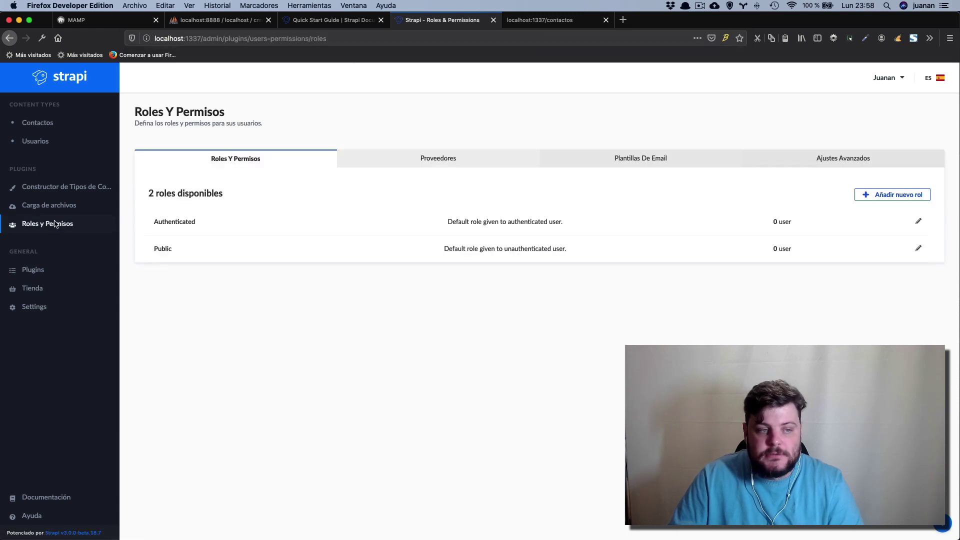
left_click(161, 253)
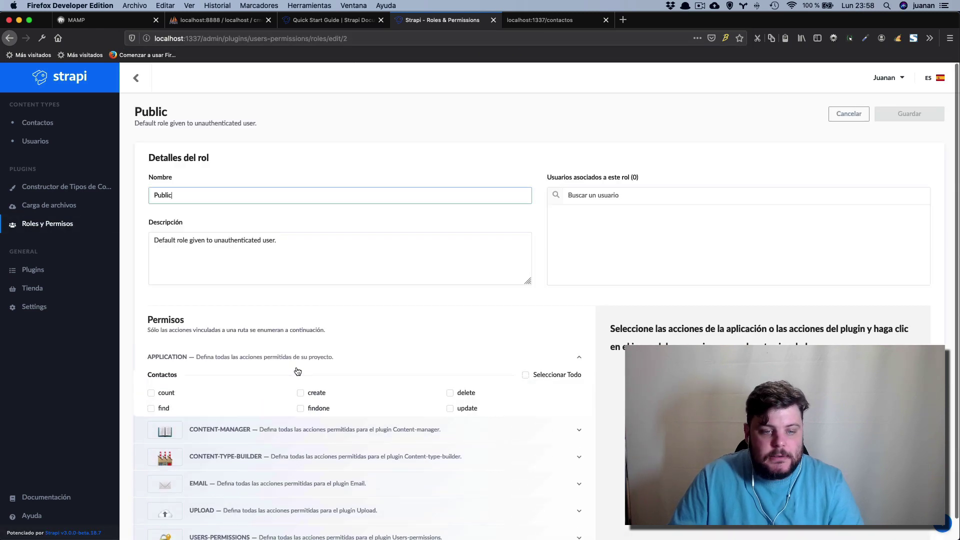
scroll(339, 376, "down", 1)
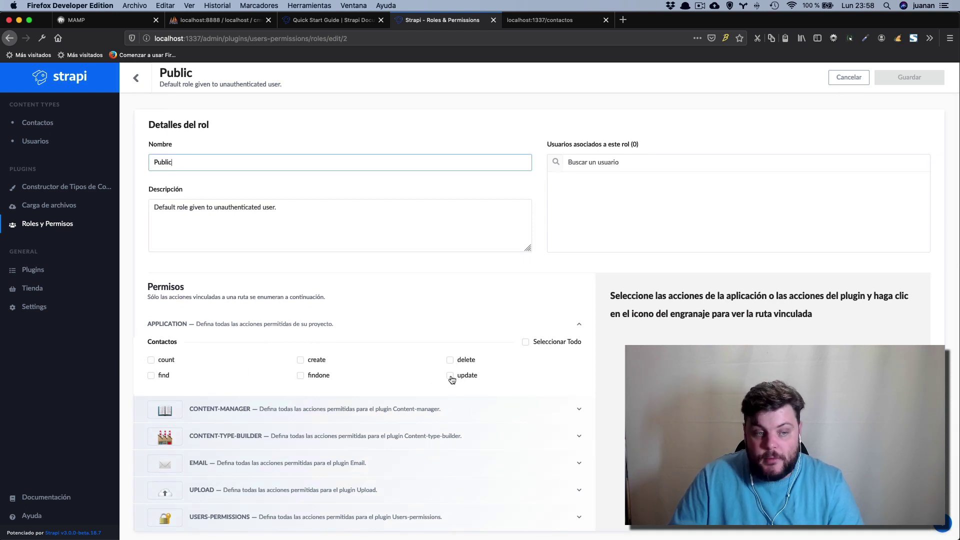
left_click(300, 376)
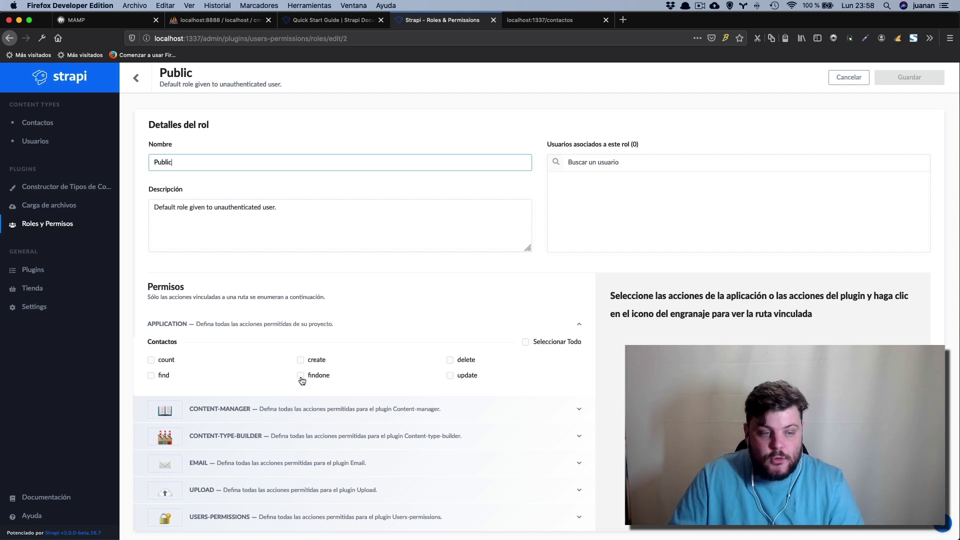
left_click(151, 376)
left_click(150, 360)
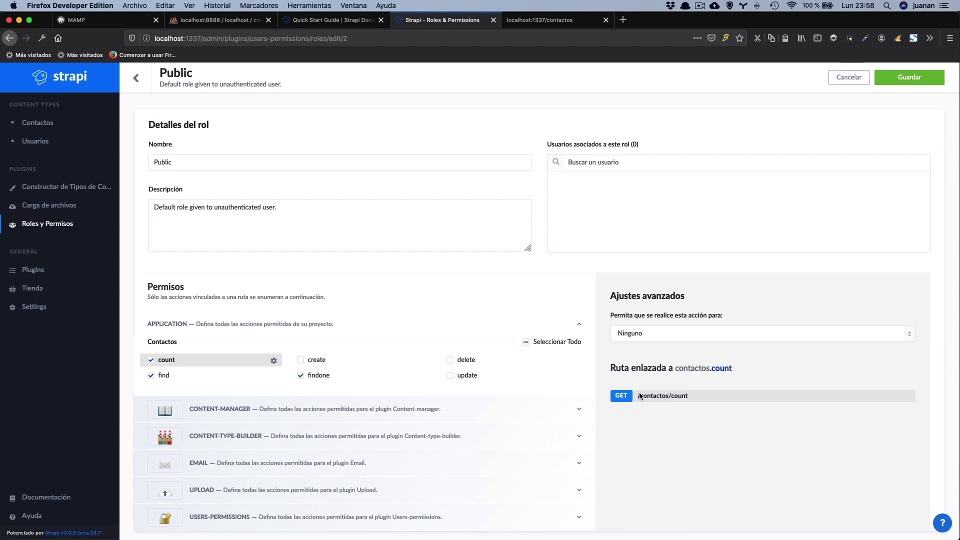
Check the findone and find routes, then save the Public role permissions.
left_click(693, 424)
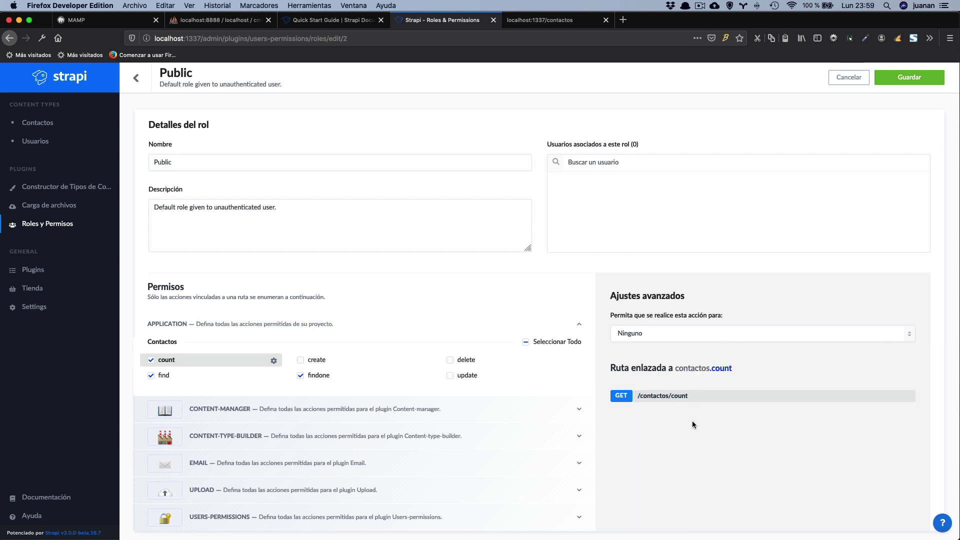
left_click(306, 378)
left_click(306, 378)
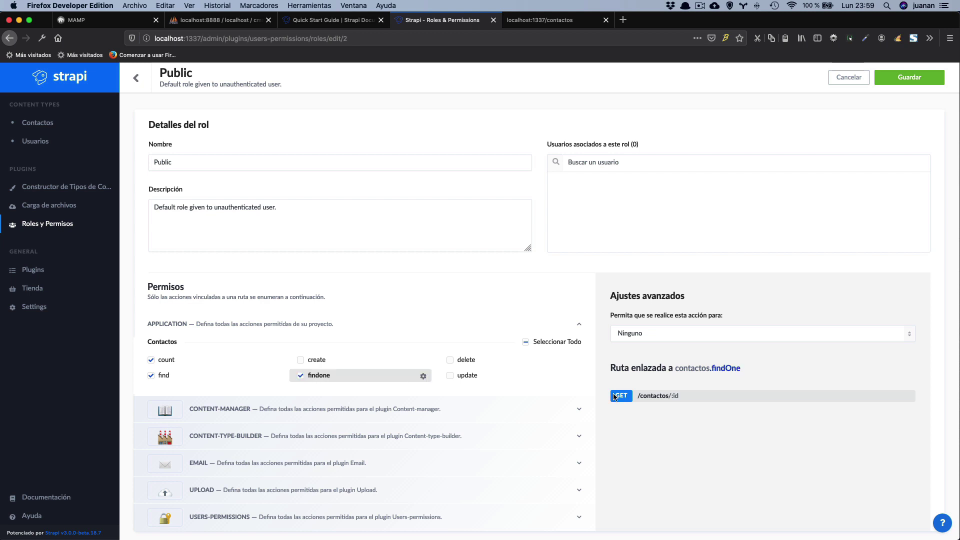
left_click(167, 378)
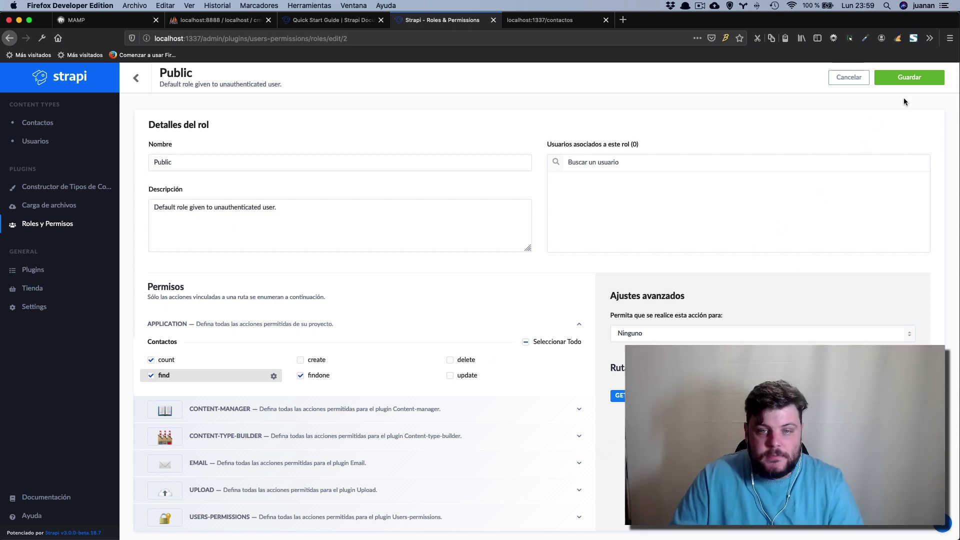
left_click(908, 77)
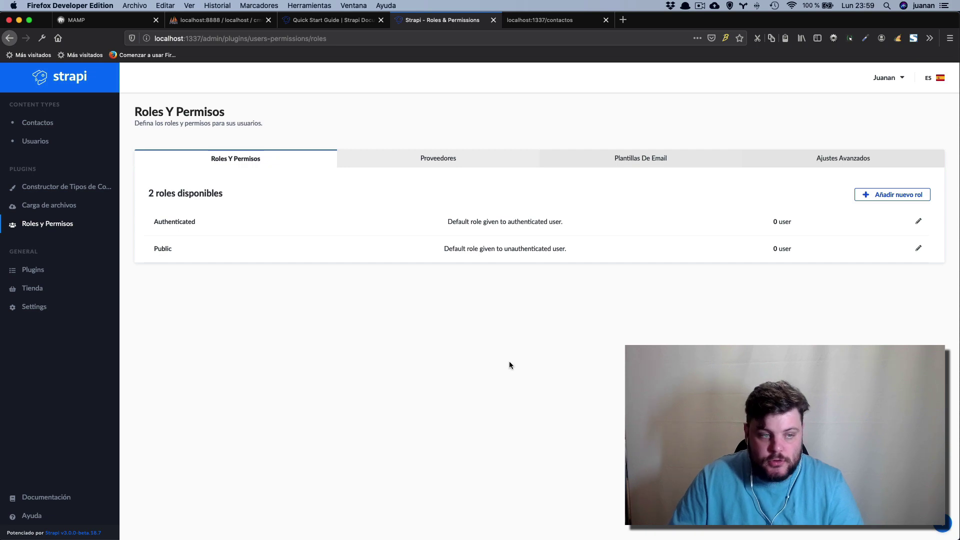
Reload localhost:1337/contactos so it returns both contacts as JSON.
left_click(534, 24)
left_click(267, 38)
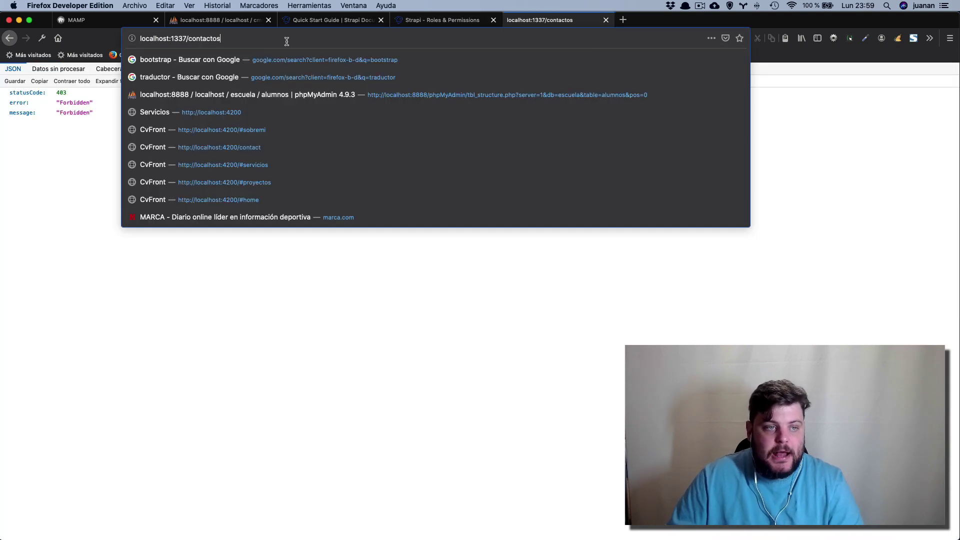
key("Return")
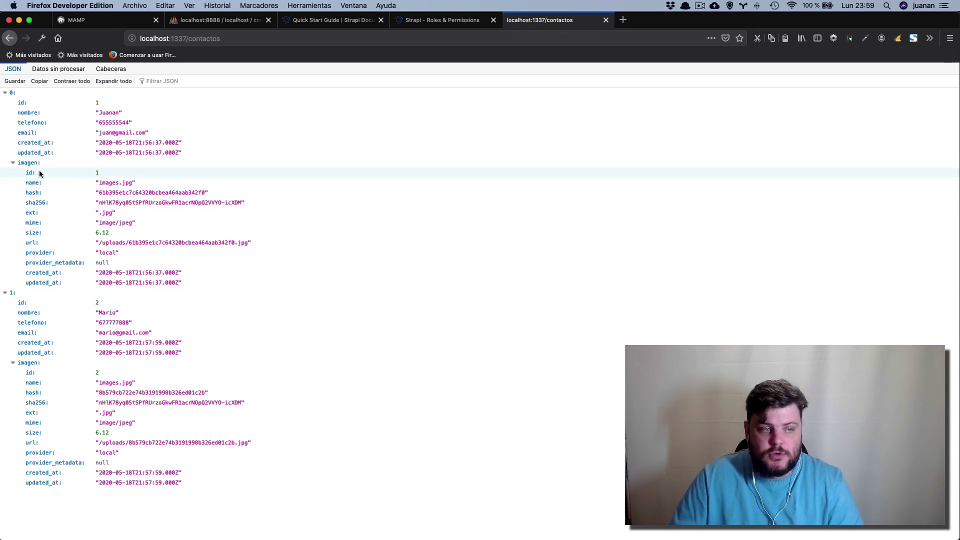
Expand and collapse both contacts' JSON nodes to inspect their image details, then return to Strapi.
left_click(18, 165)
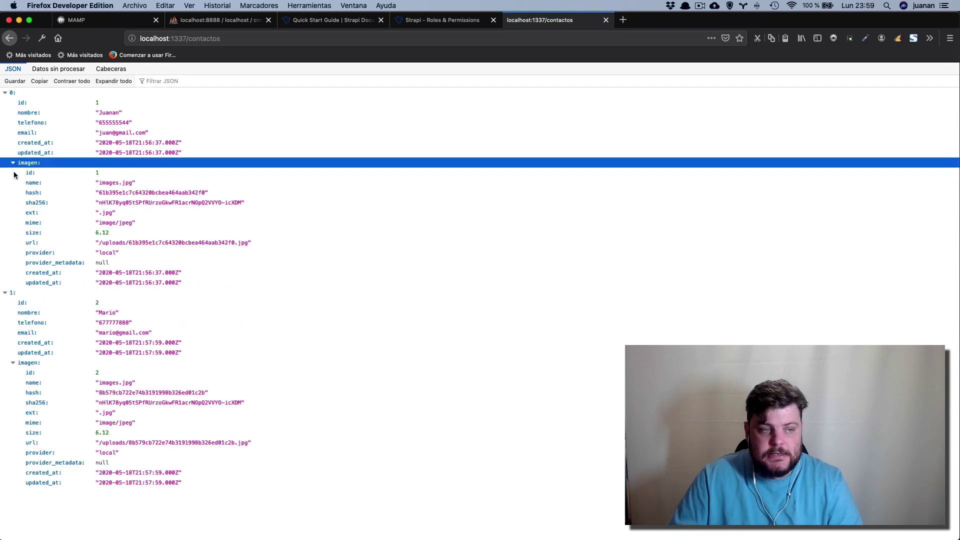
left_click(3, 292)
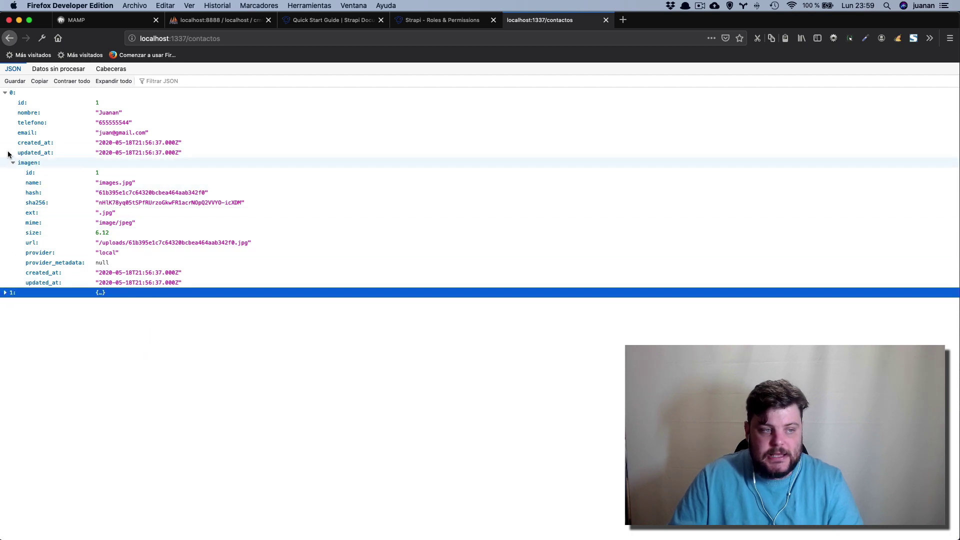
left_click(6, 94)
left_click(6, 93)
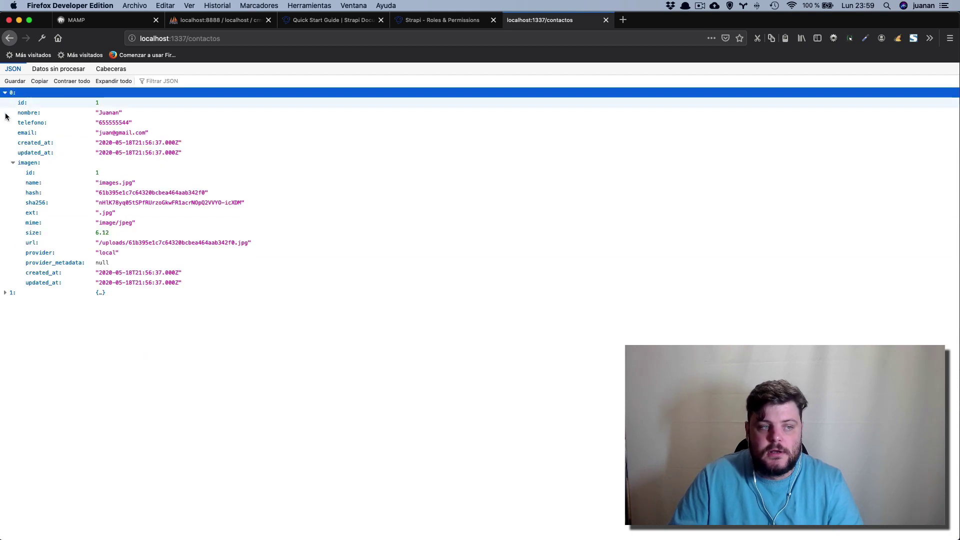
left_click(4, 293)
left_click(4, 294)
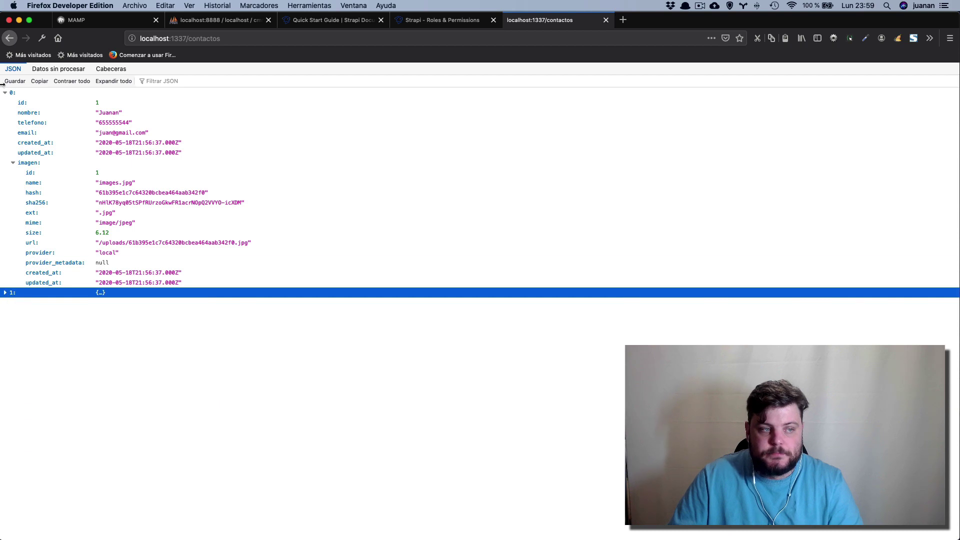
left_click(6, 93)
left_click(6, 95)
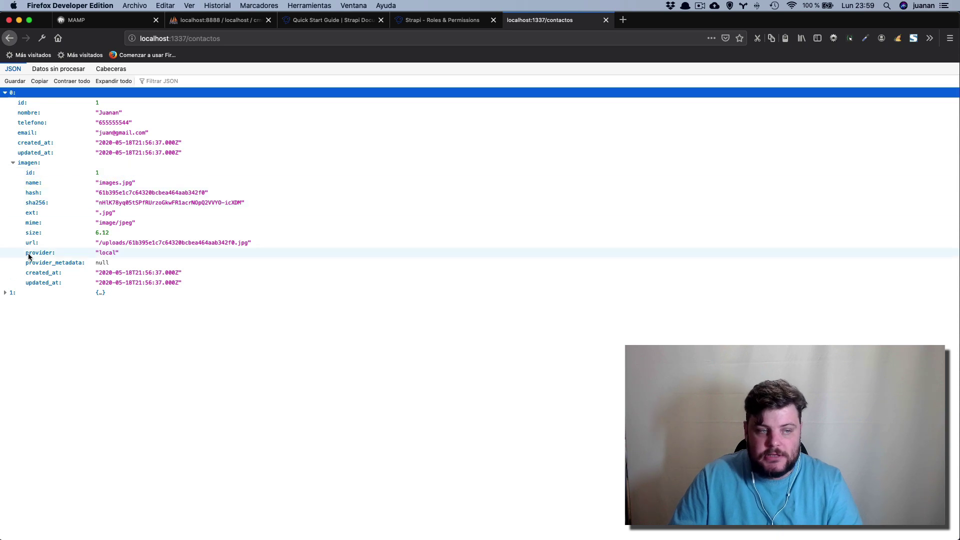
left_click(13, 164)
key("super+Tab")
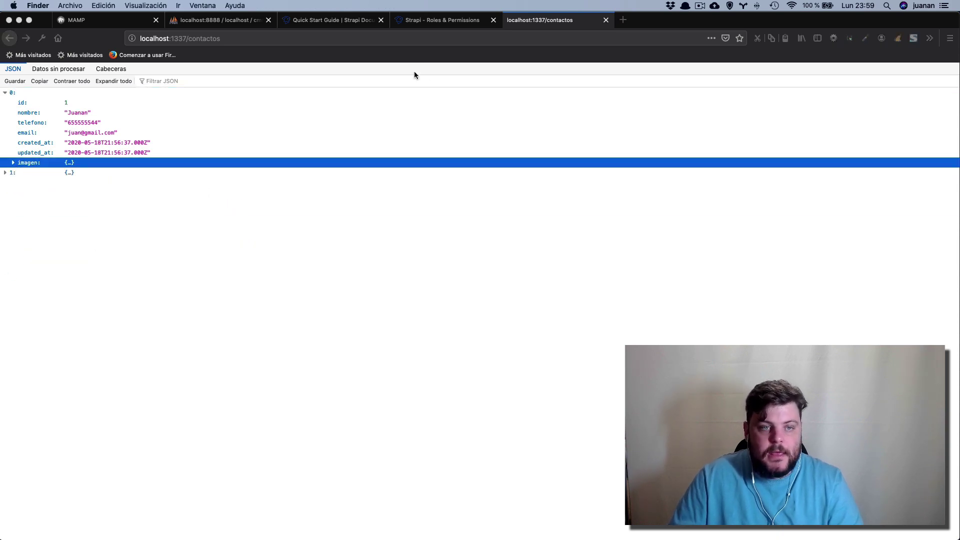
left_click(451, 21)
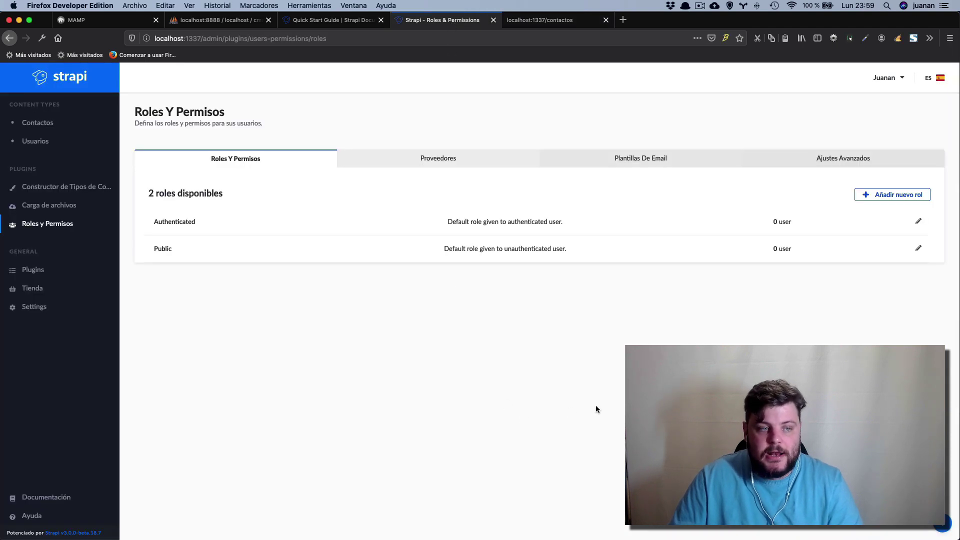
Go from the Contactos list to the Content-Types Builder showing its four fields.
left_click(36, 130)
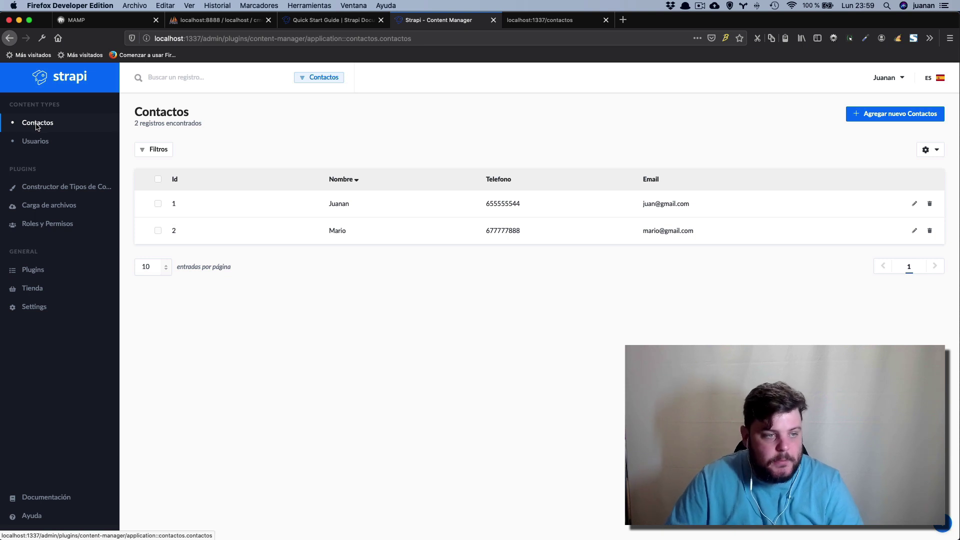
left_click(44, 190)
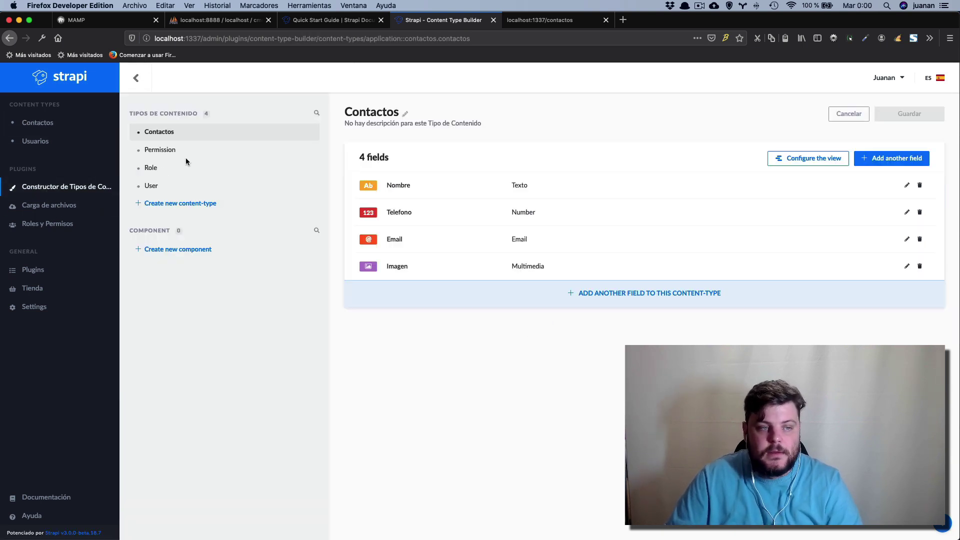
Create a new content type with display name 'categorias', glancing at its advanced settings.
left_click(174, 209)
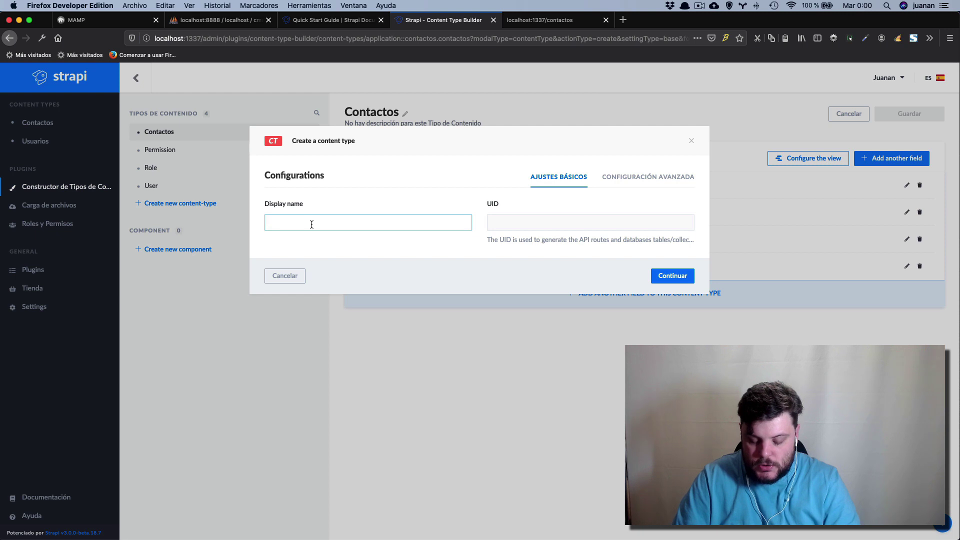
type("cato")
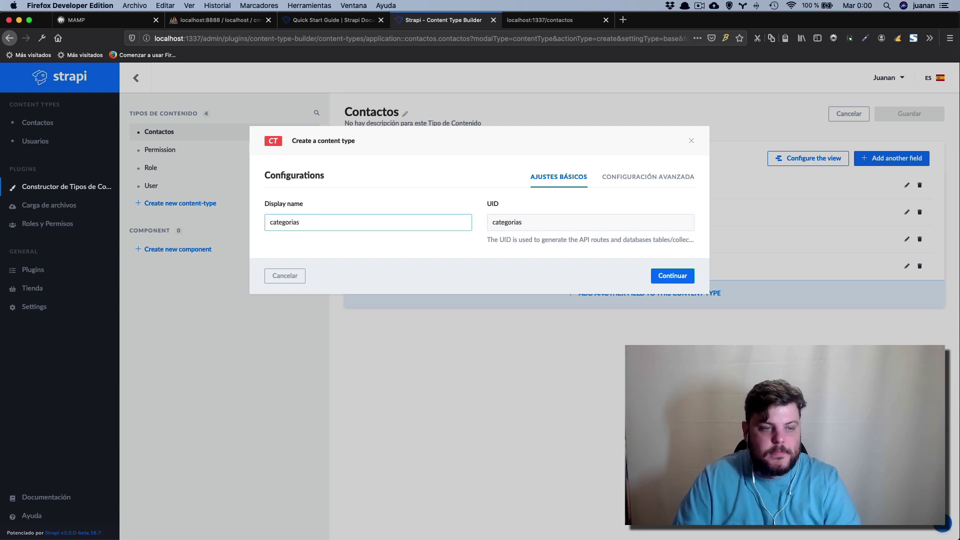
left_click(656, 181)
left_click(673, 276)
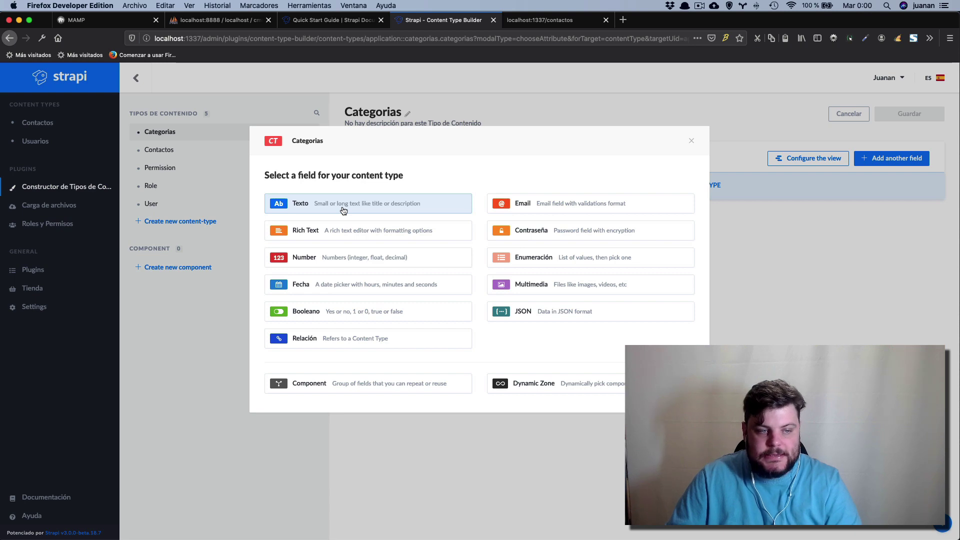
Add a required short-text field named 'titulo' to Categorias and save the content type.
left_click(299, 204)
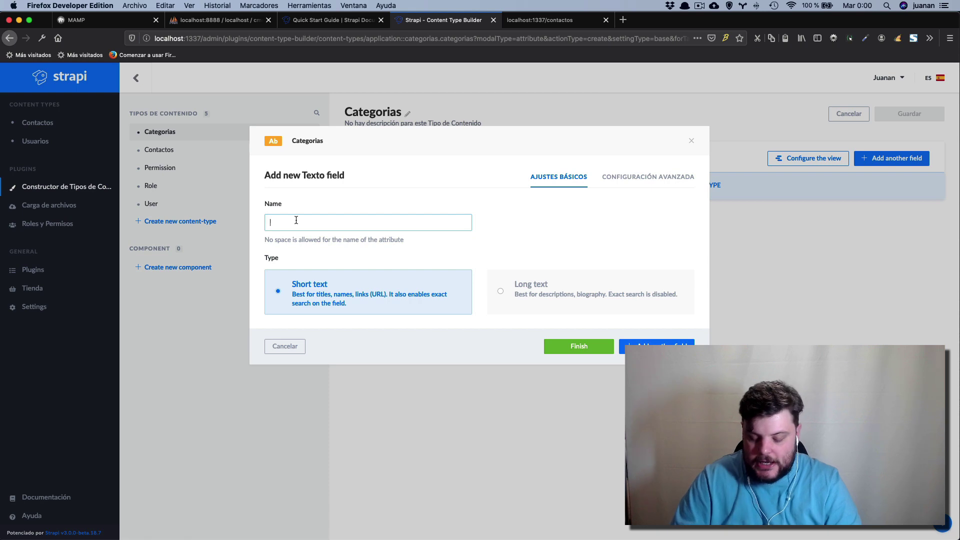
type("titulo")
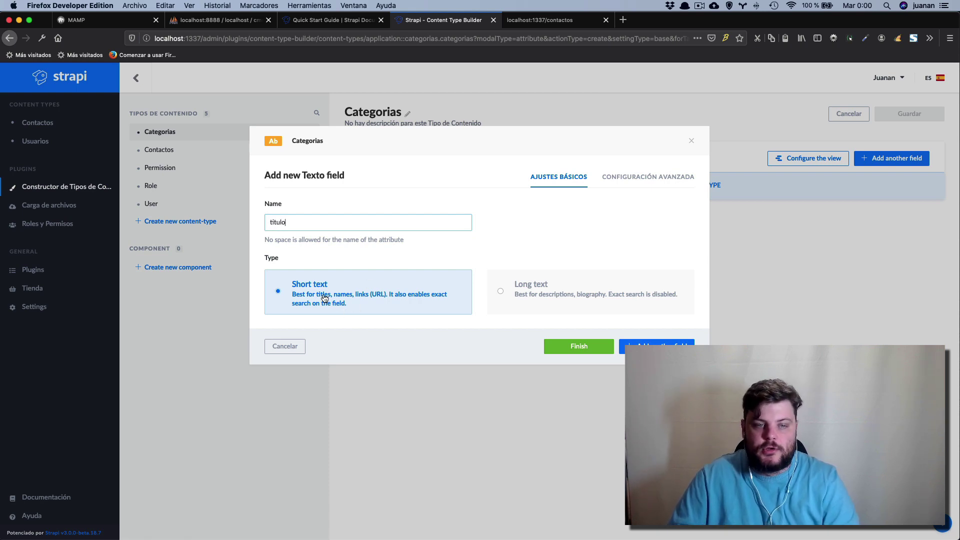
left_click(663, 177)
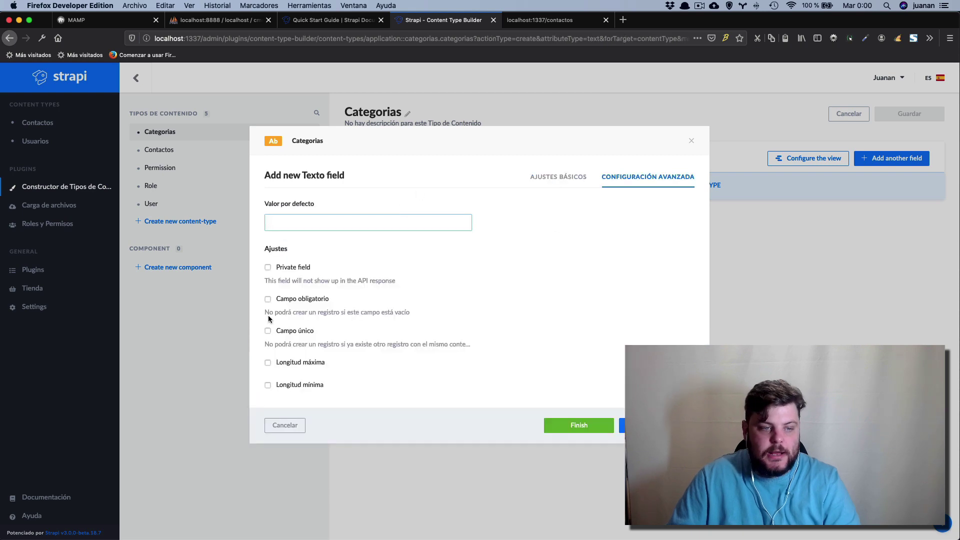
left_click(268, 300)
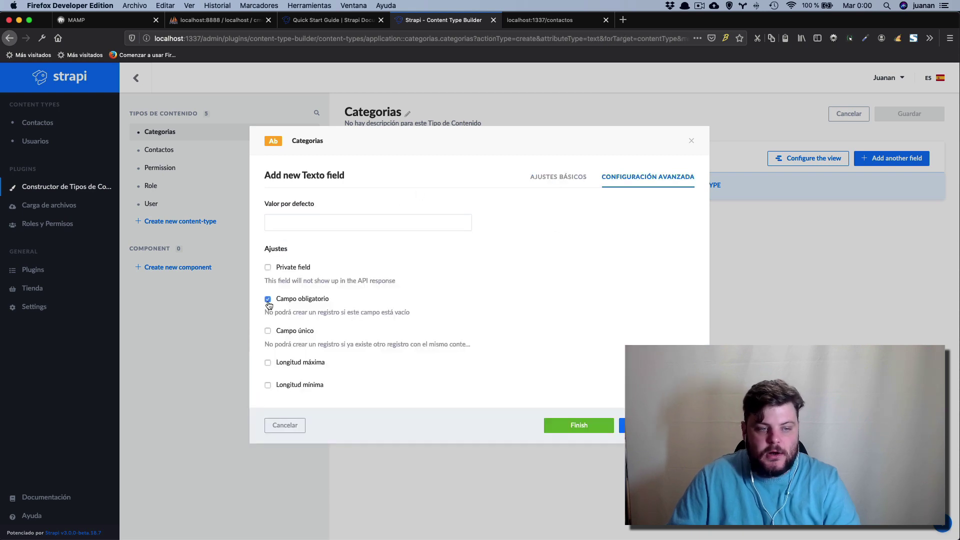
left_click(576, 425)
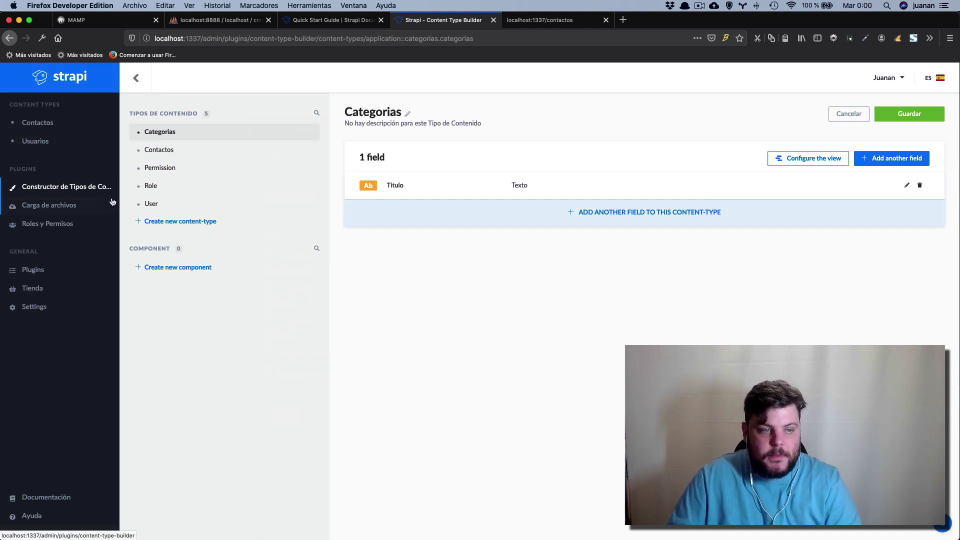
left_click(931, 115)
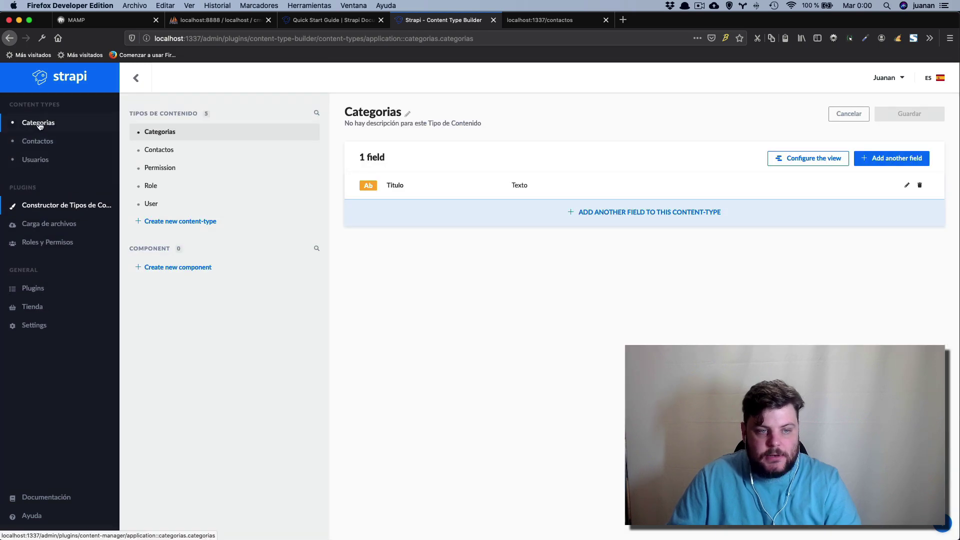
Create and save two Categorias entries titled 'laborales' and 'personales'.
left_click(40, 125)
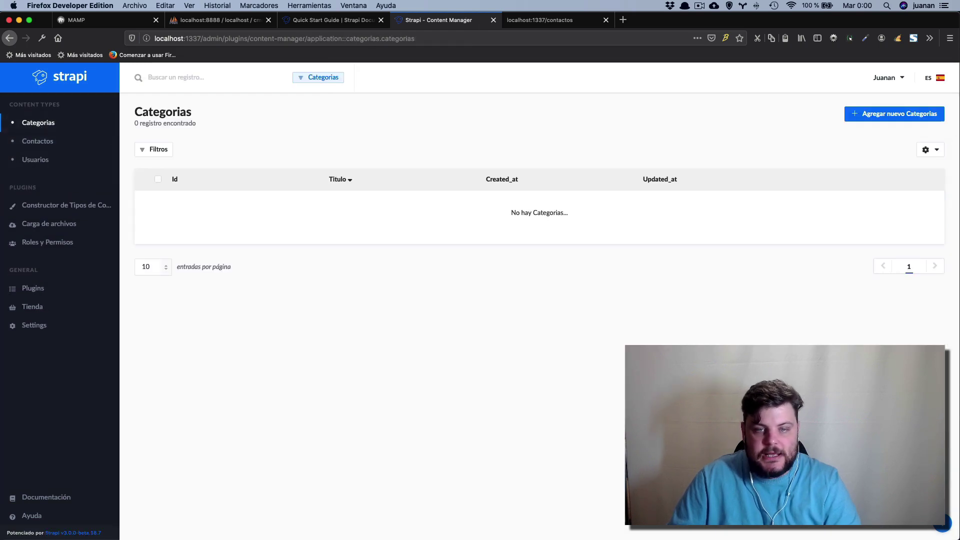
left_click(911, 115)
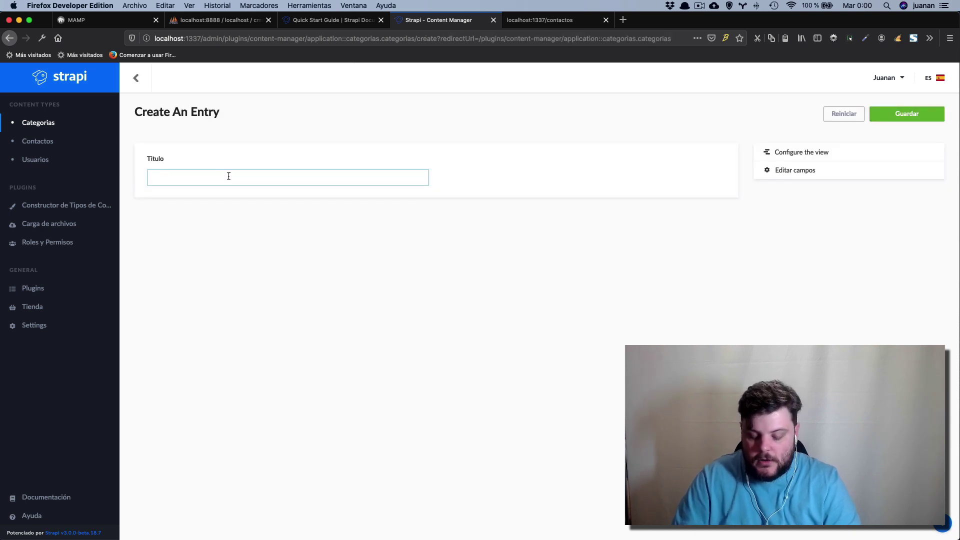
type("laborales")
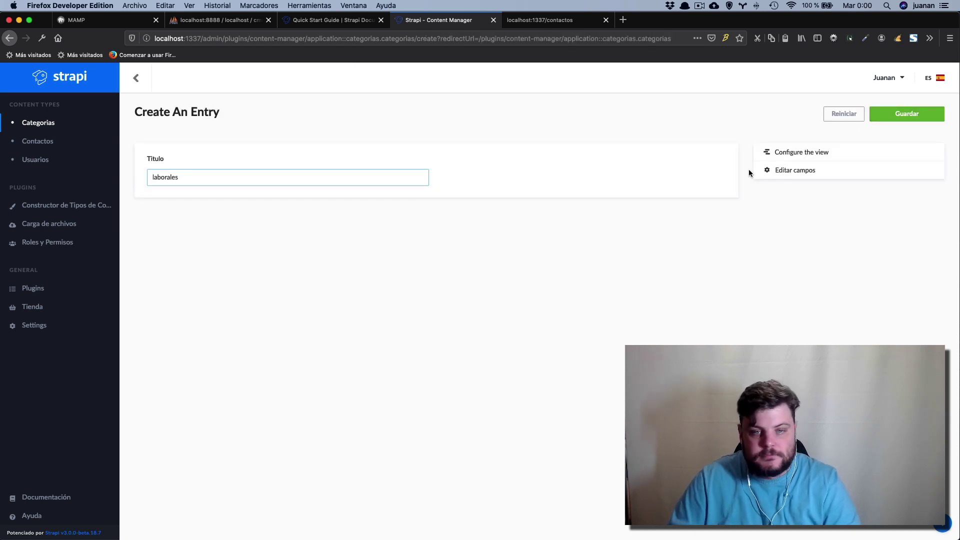
left_click(898, 113)
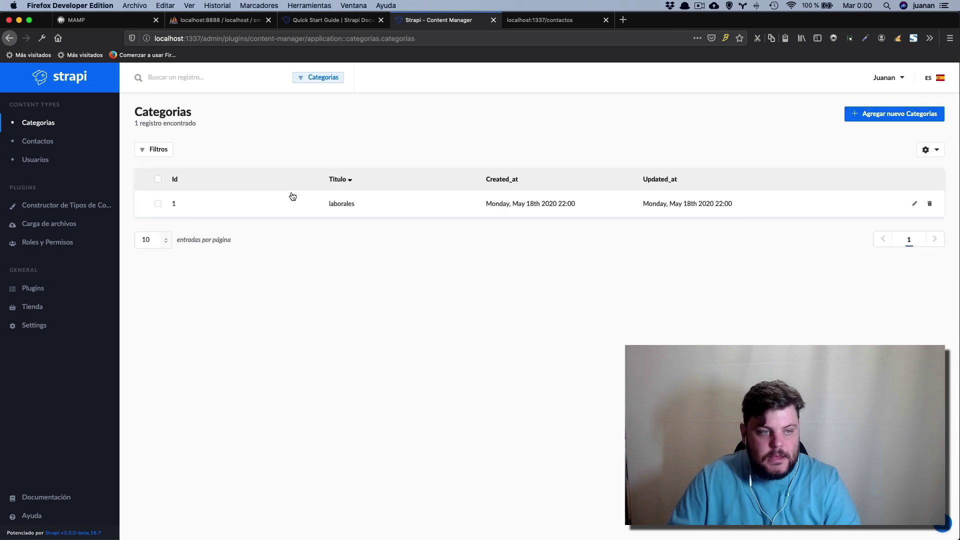
left_click(917, 120)
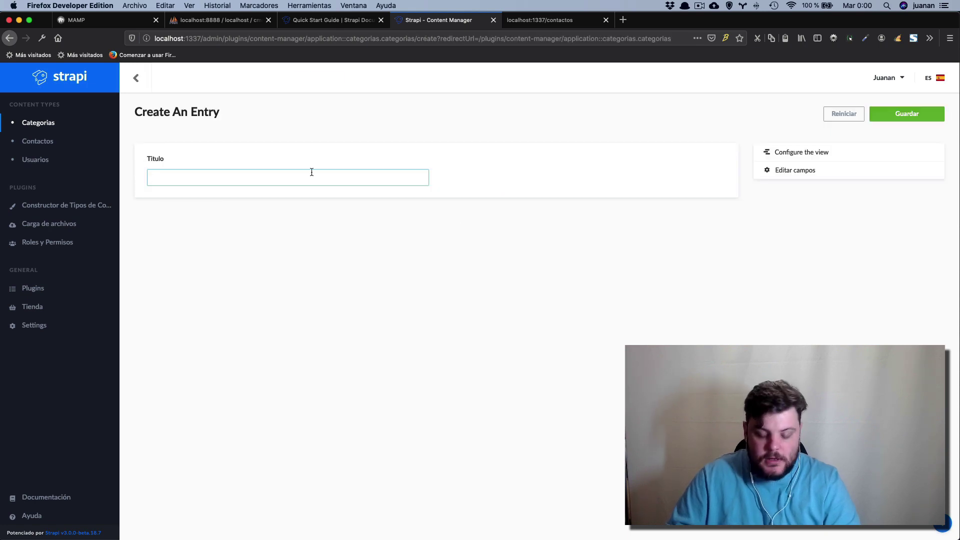
type("personales")
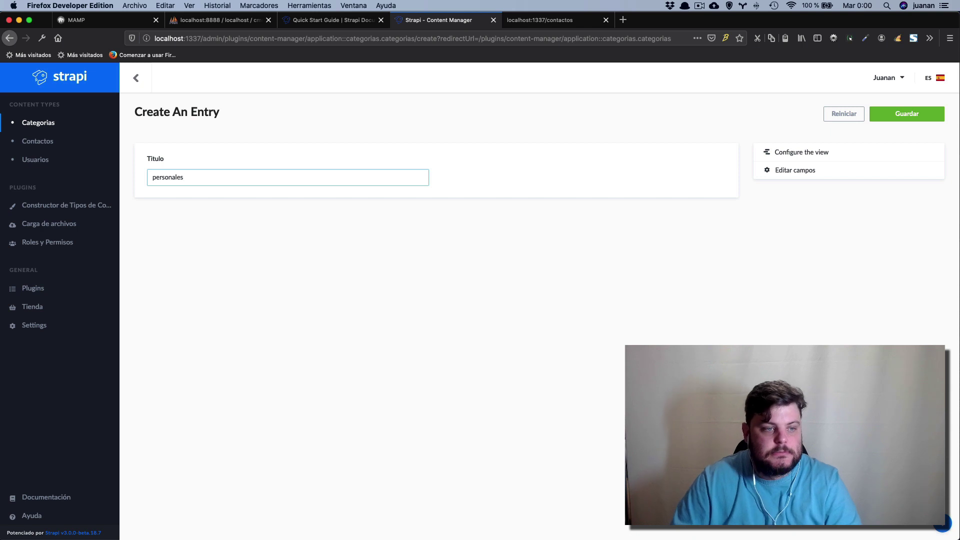
left_click(905, 121)
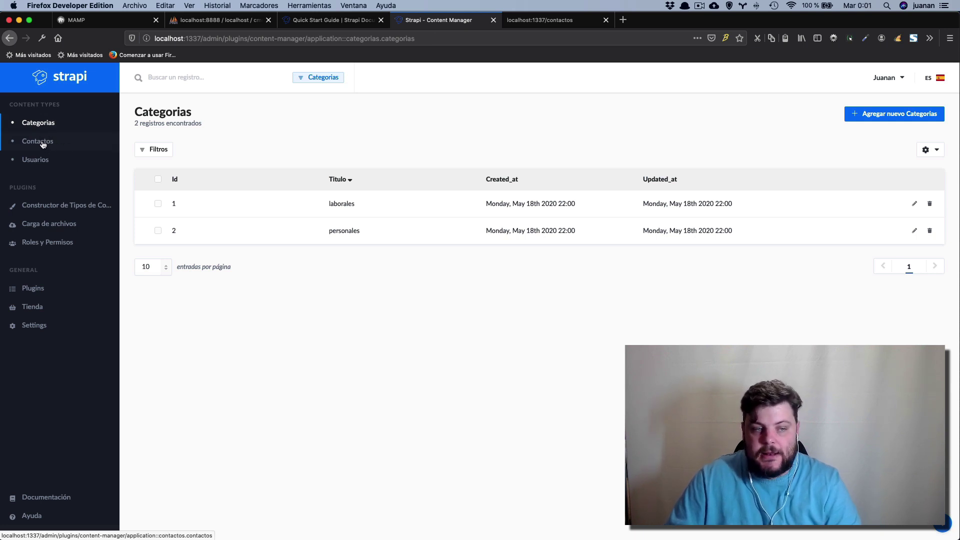
Open Contactos in the Content-Types Builder and begin adding another field.
left_click(43, 145)
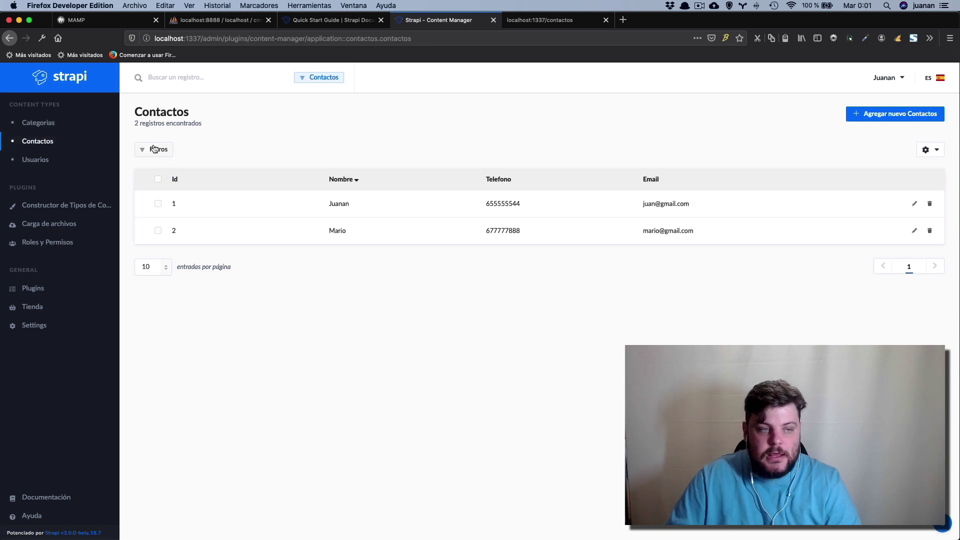
left_click(57, 207)
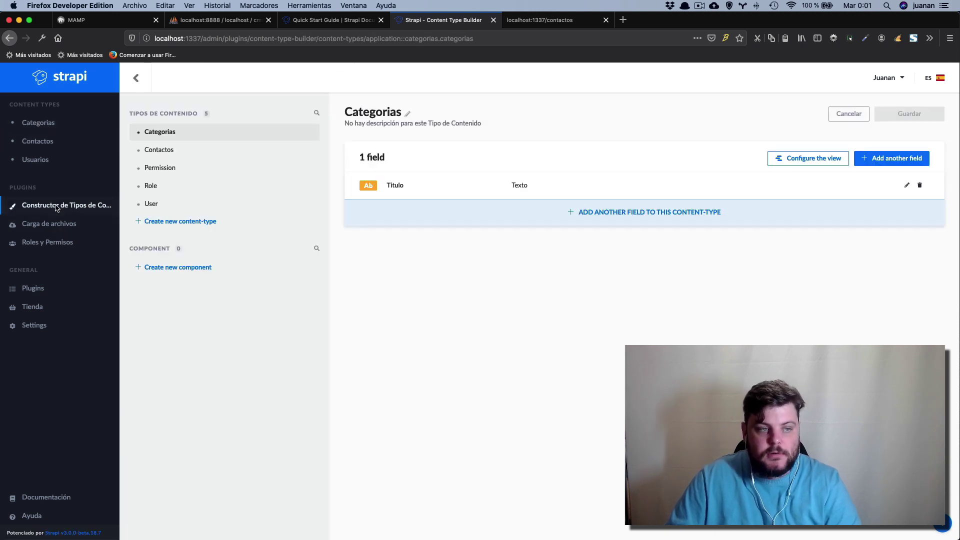
left_click(158, 156)
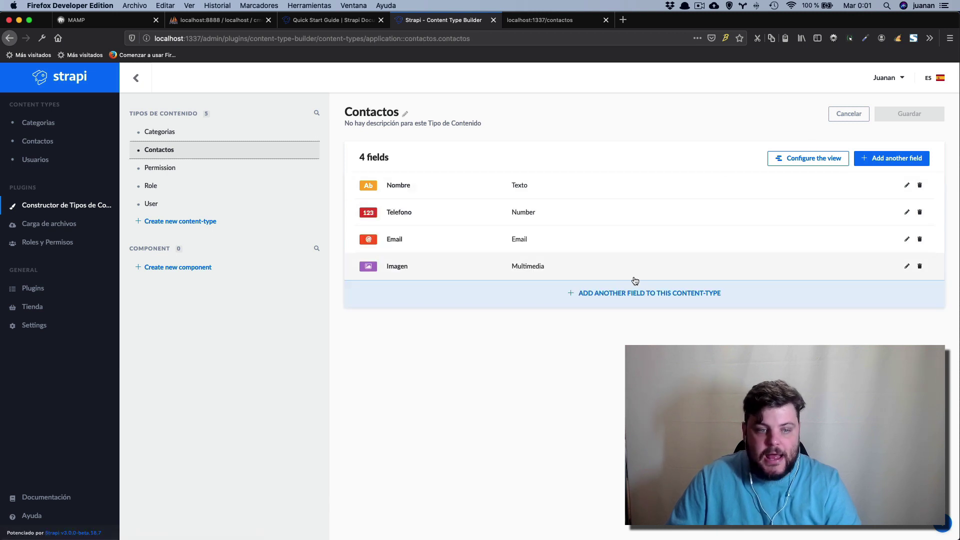
left_click(659, 296)
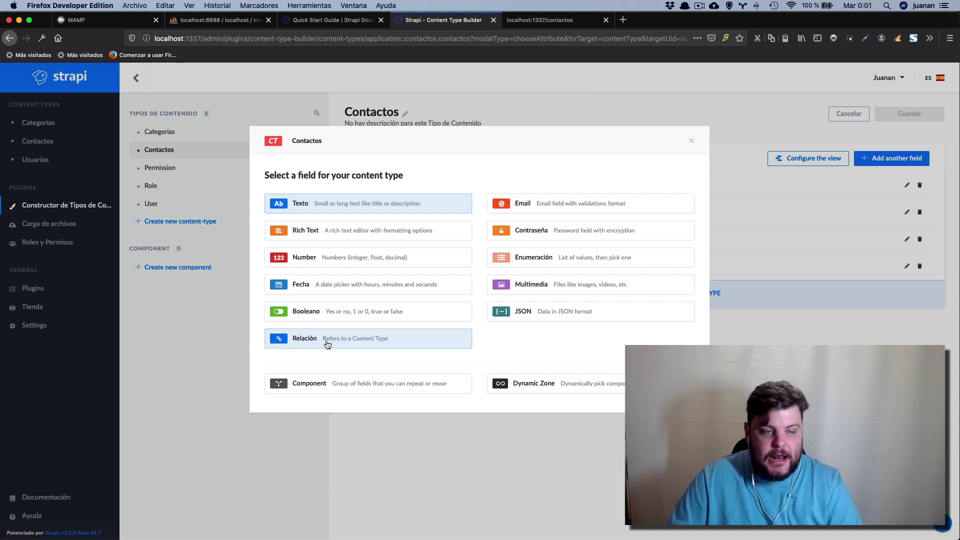
Add a many-to-one relation field 'categoria' from Contactos to Categorias and save.
left_click(322, 343)
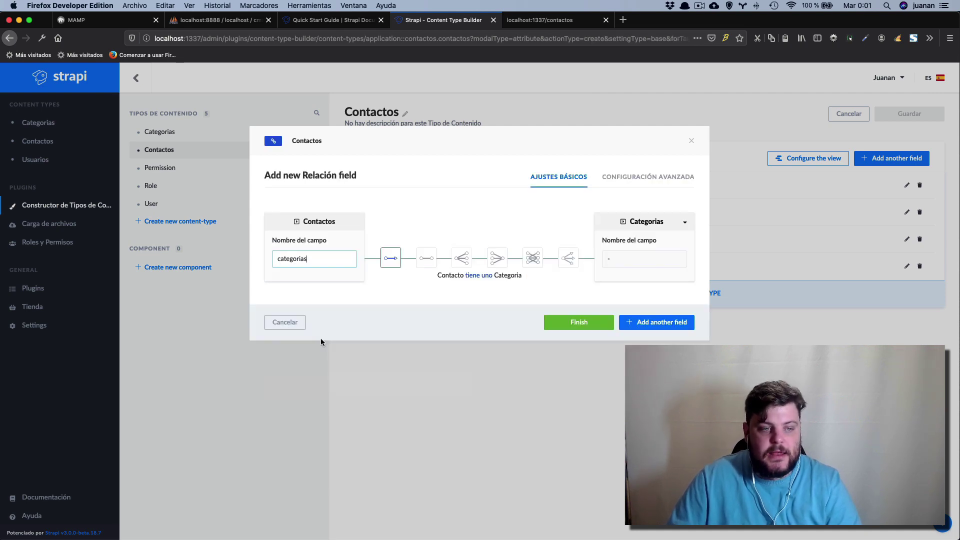
key("super+a")
key("BackSpace")
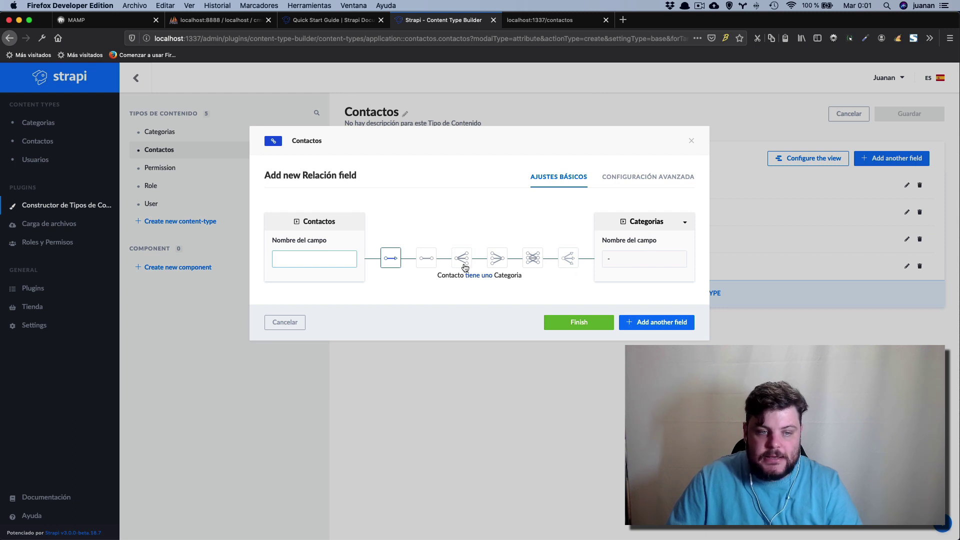
left_click(500, 261)
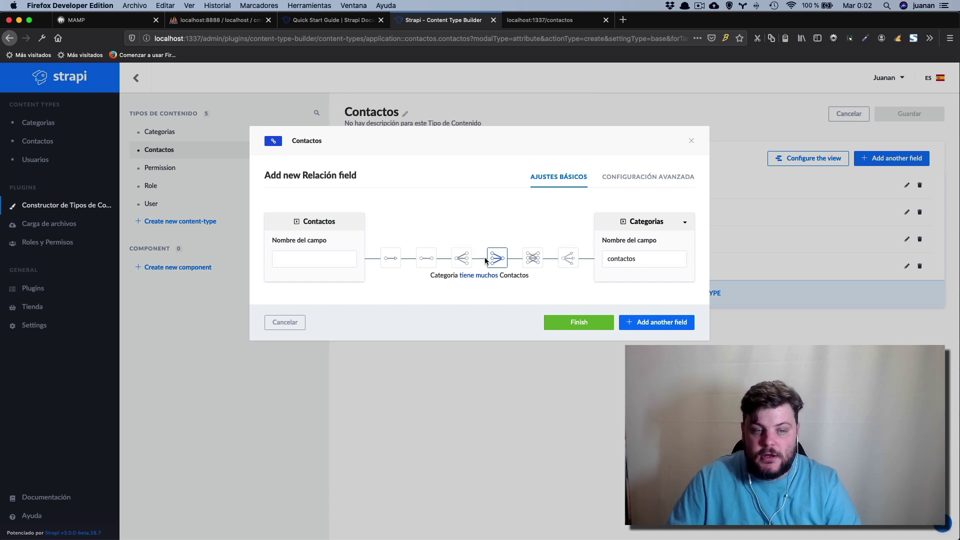
left_click(314, 259)
type("ca")
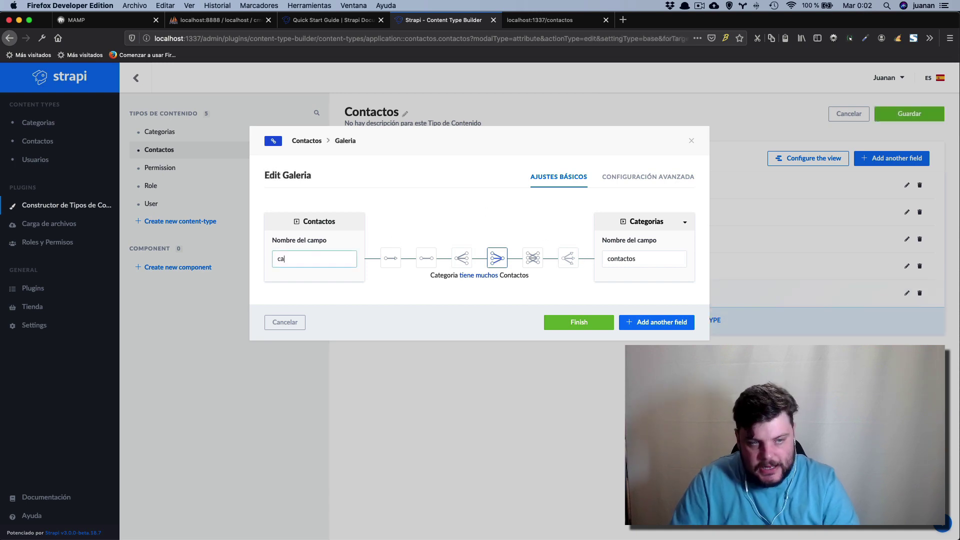
type("tegoria")
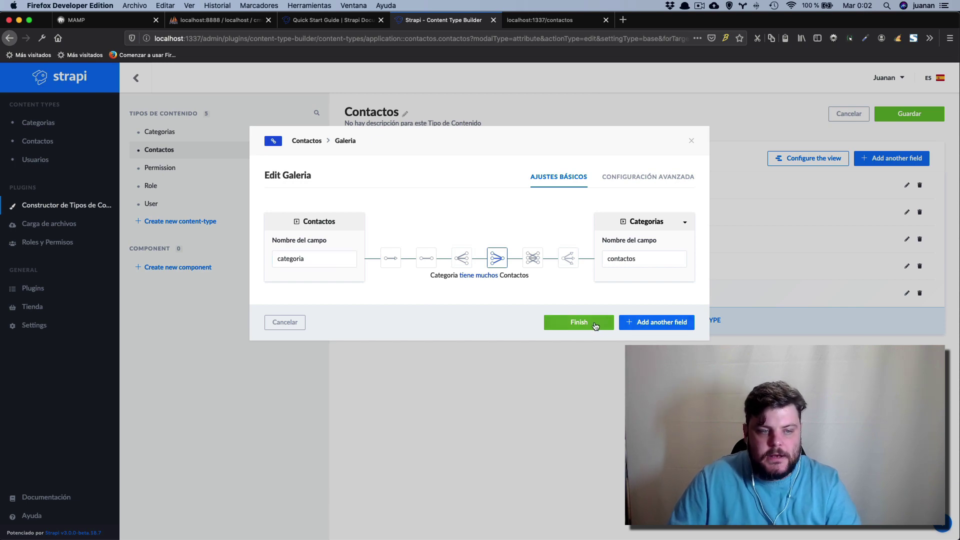
left_click(595, 325)
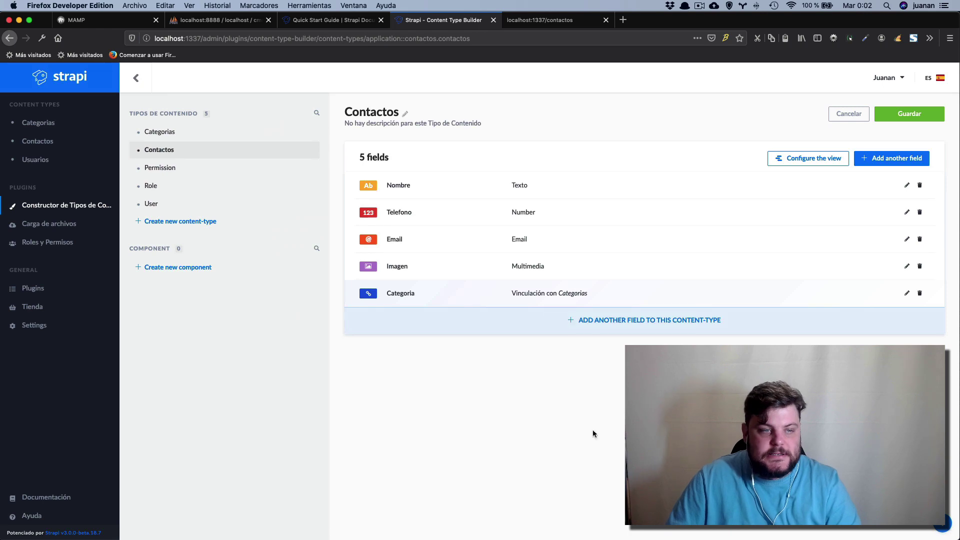
left_click(910, 114)
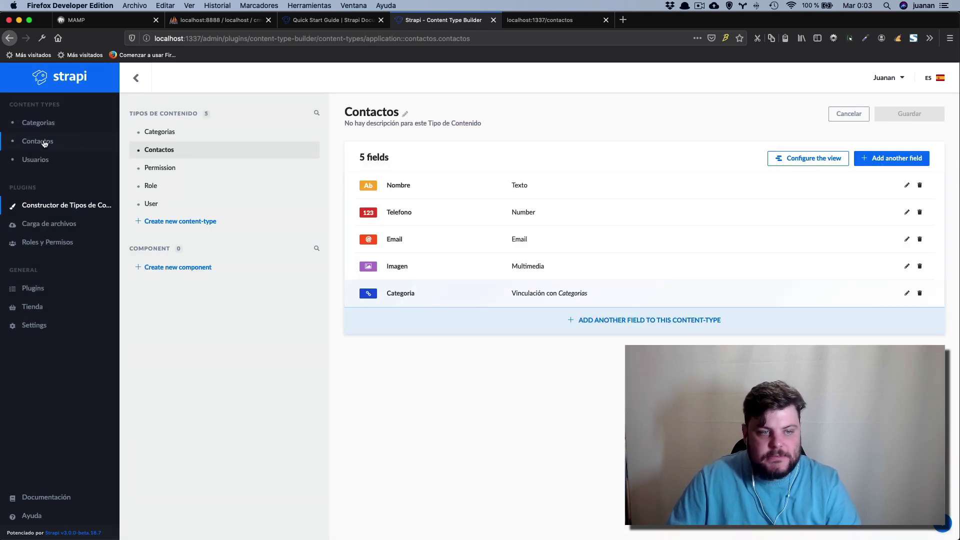
Set the first contact's Categoria to laborales and save it.
left_click(44, 144)
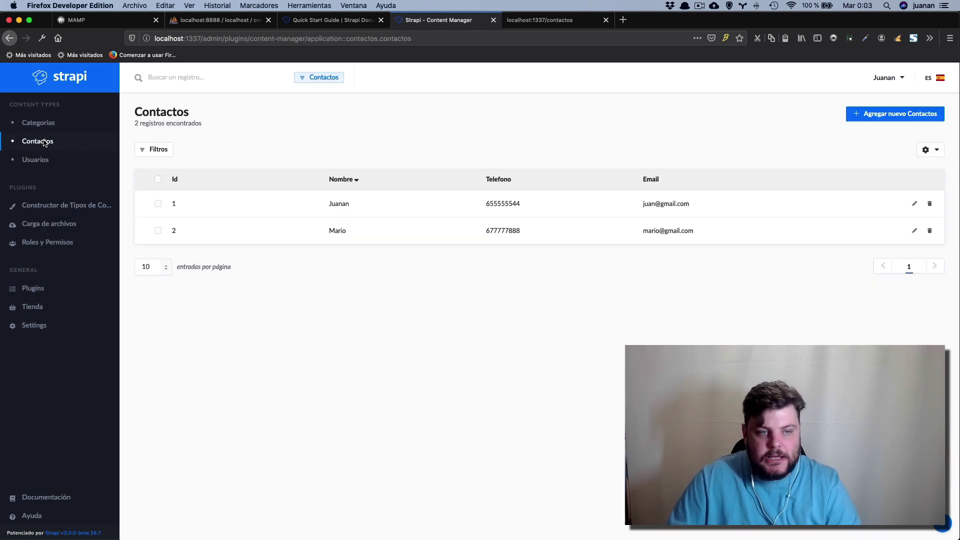
left_click(879, 209)
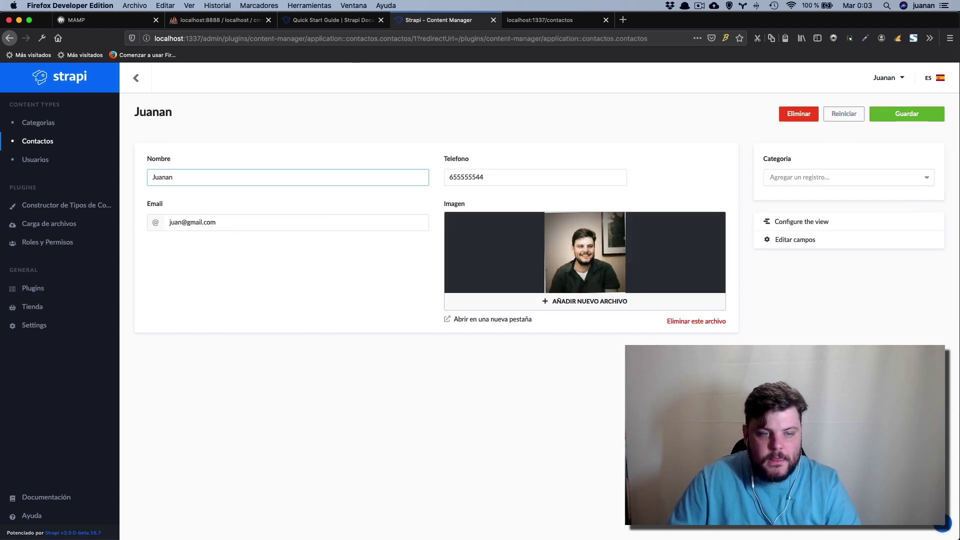
left_click(767, 171)
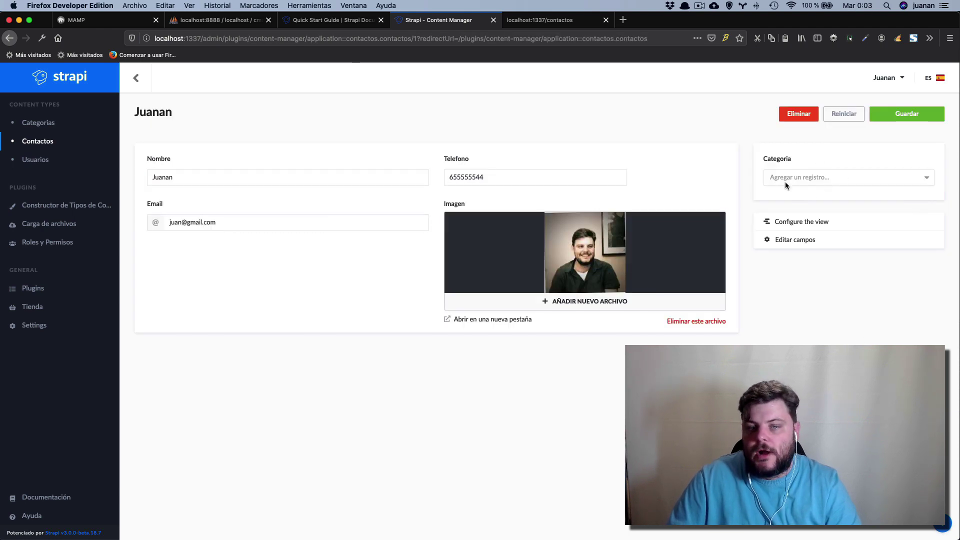
left_click(871, 181)
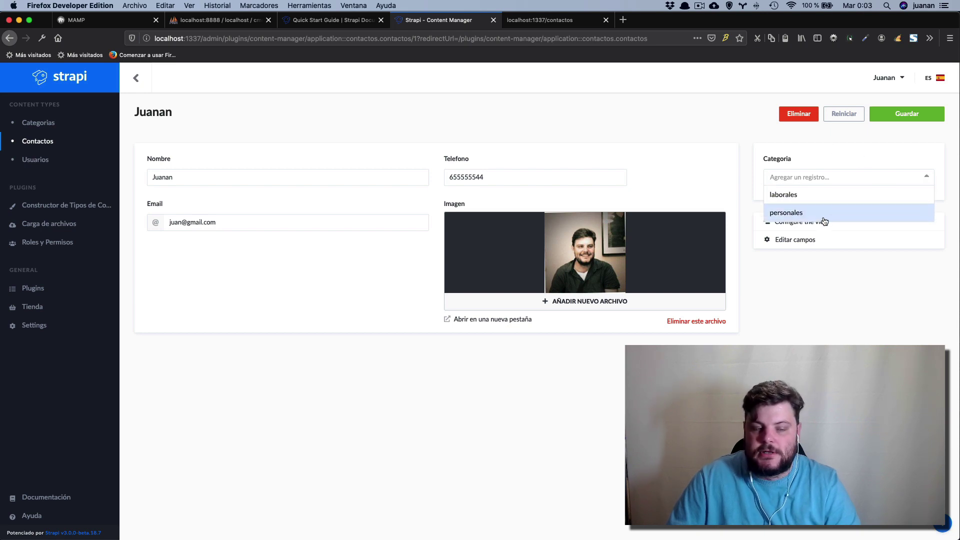
left_click(801, 195)
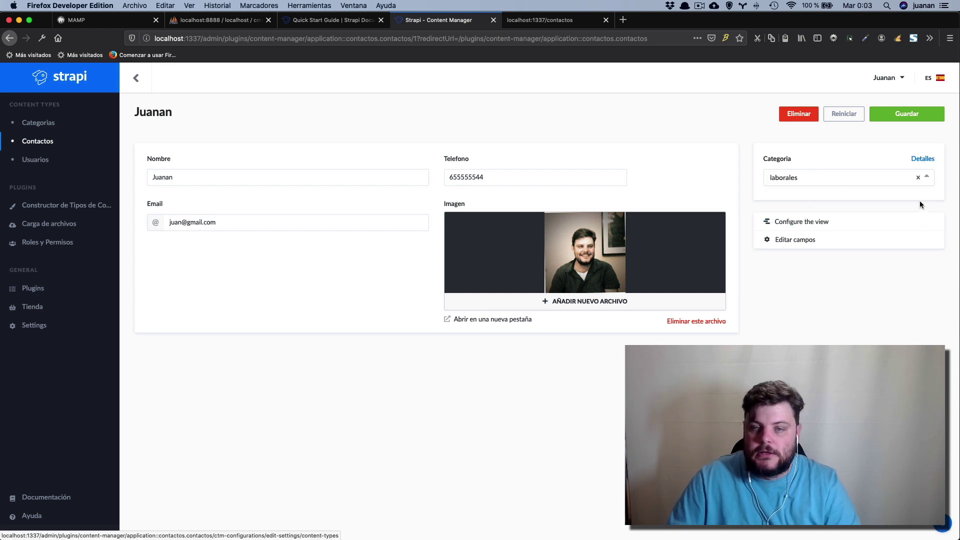
left_click(926, 178)
left_click(841, 212)
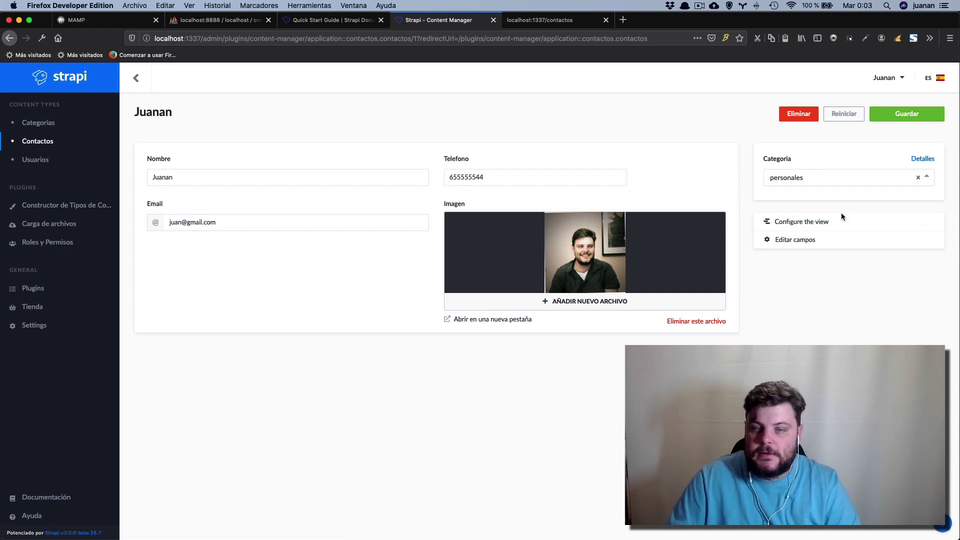
left_click(926, 178)
left_click(809, 195)
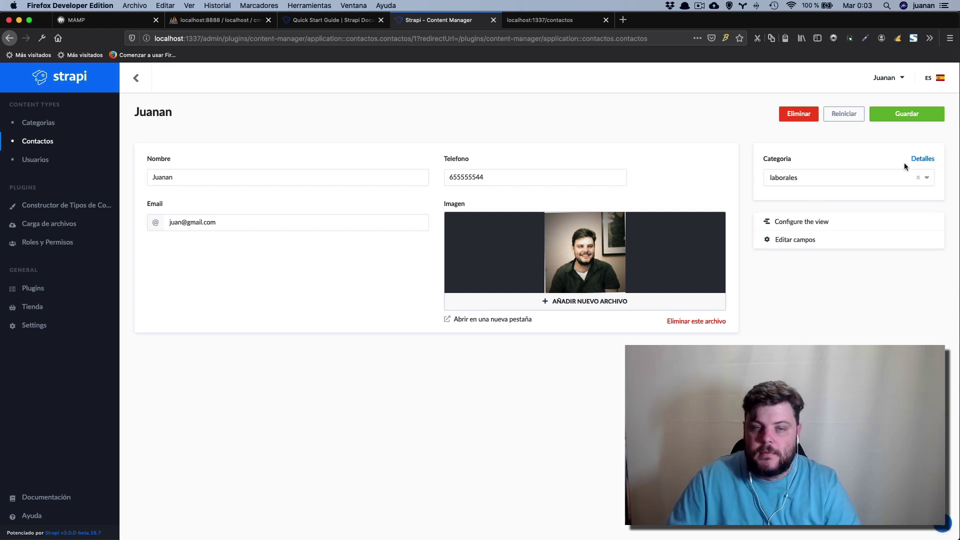
left_click(907, 114)
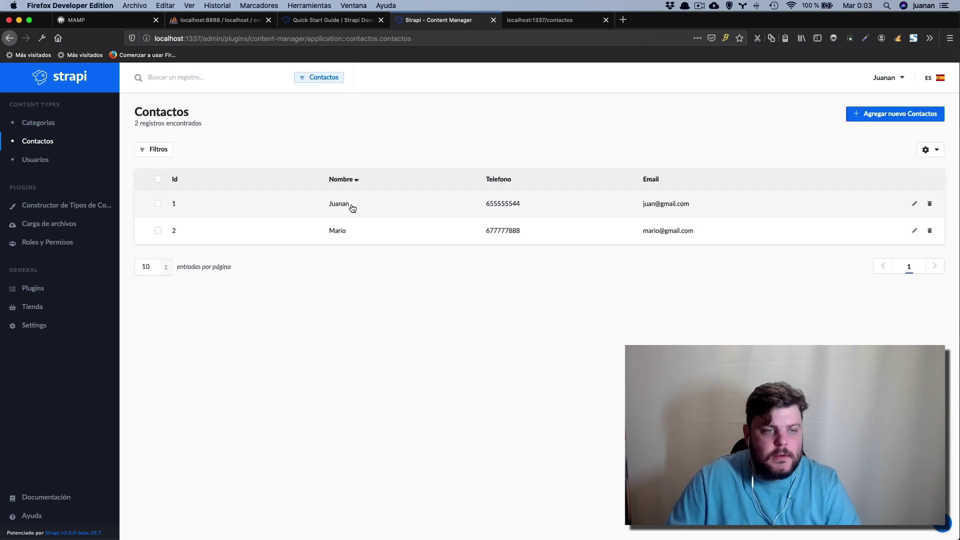
Set the second contact's Categoria to personales and save it.
left_click(913, 231)
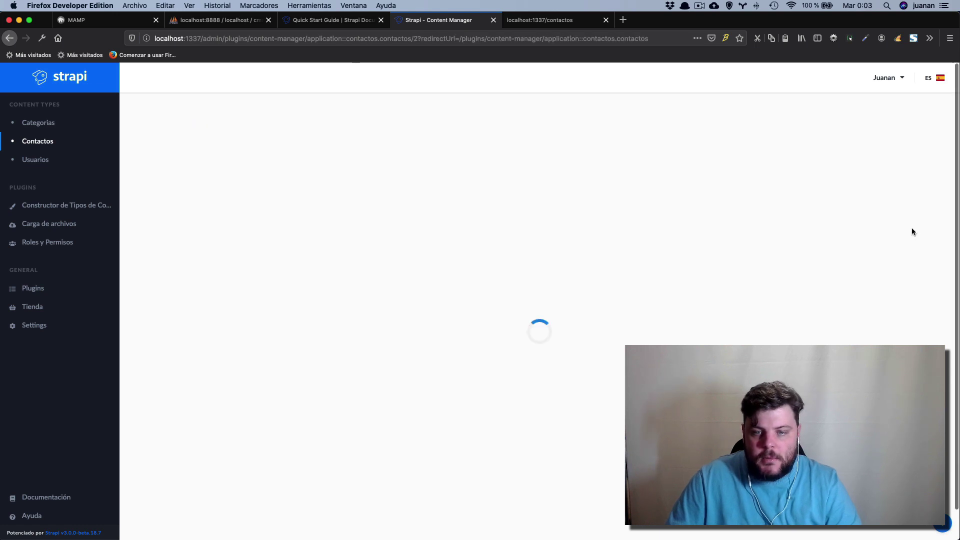
left_click(844, 178)
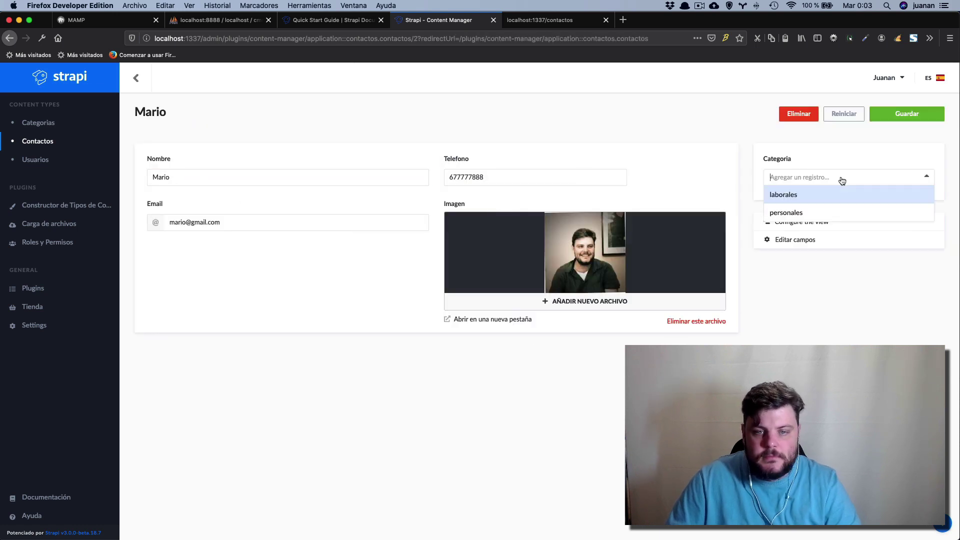
left_click(828, 209)
left_click(906, 114)
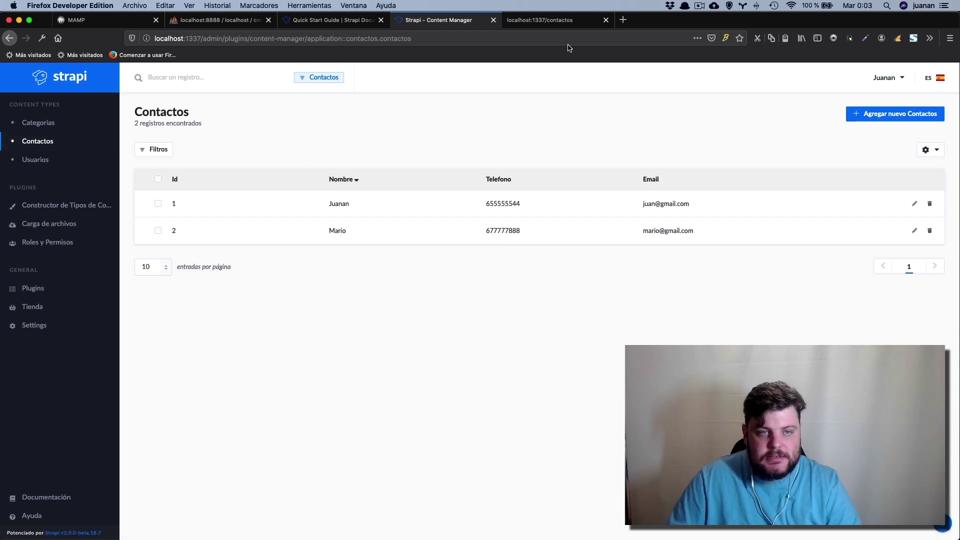
Reload localhost:1337/contactos and check each contact's nested categoria title.
left_click(562, 26)
left_click(236, 39)
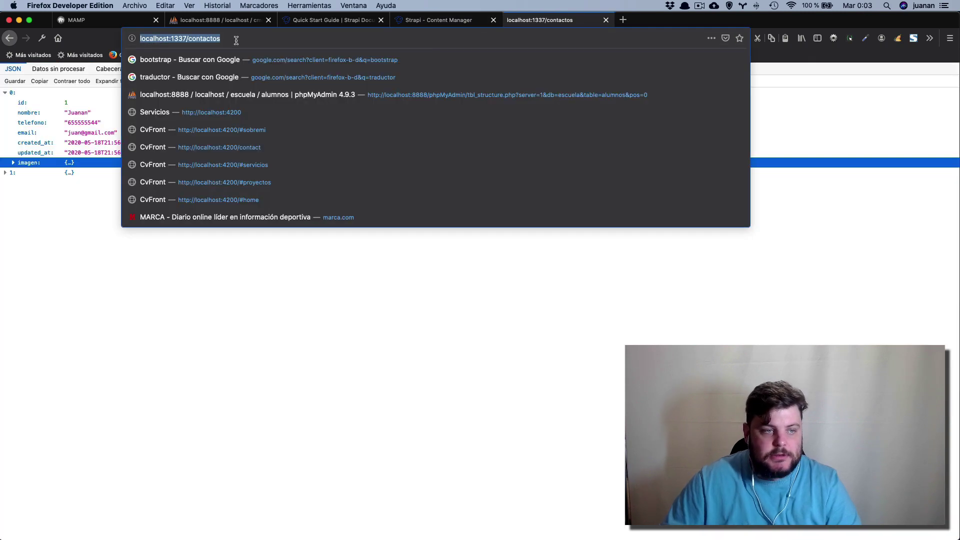
key("Return")
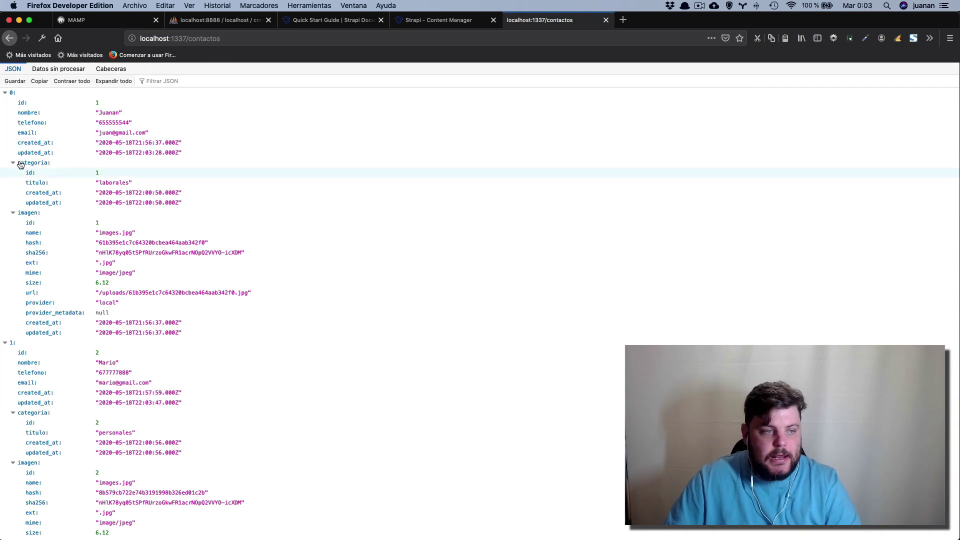
left_click(15, 163)
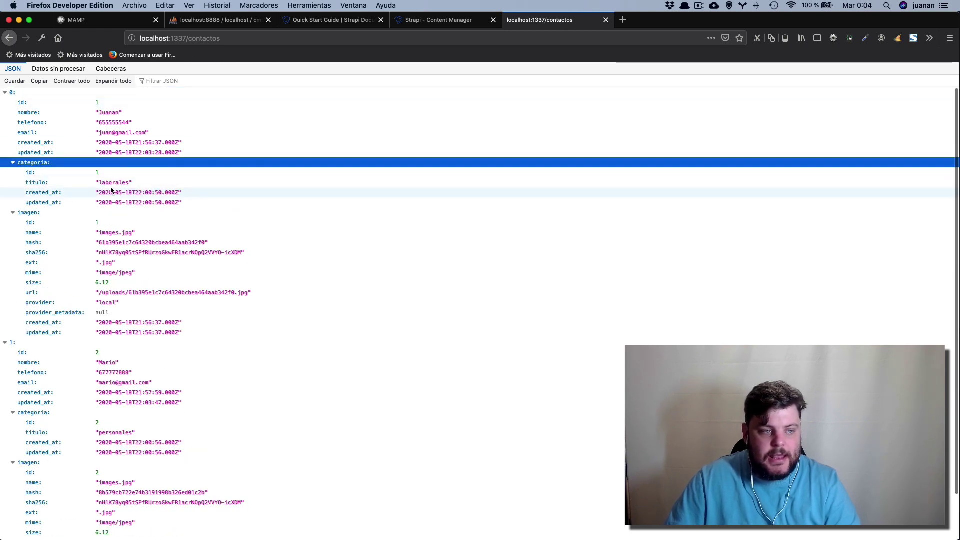
scroll(60, 380, "down", 1)
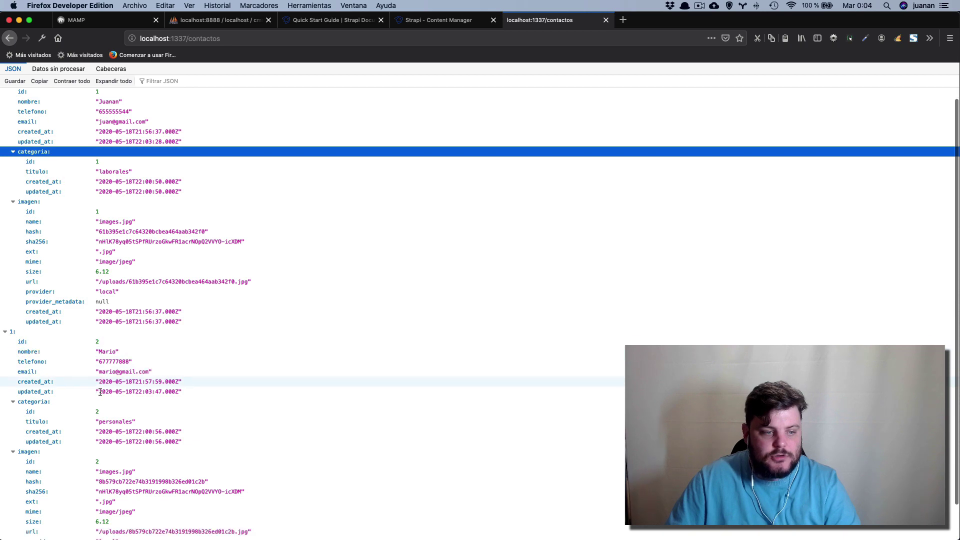
left_click(159, 405)
scroll(160, 392, "up", 1)
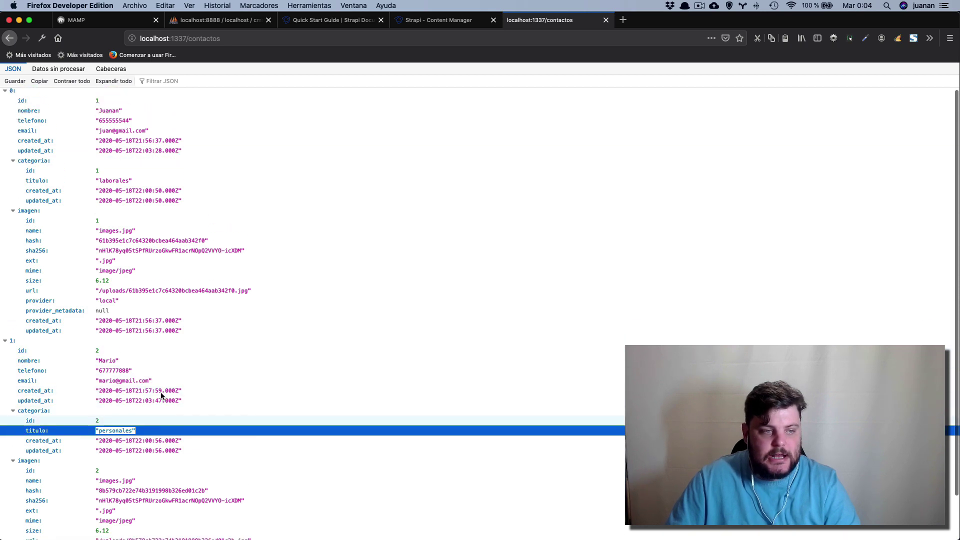
left_click(149, 180)
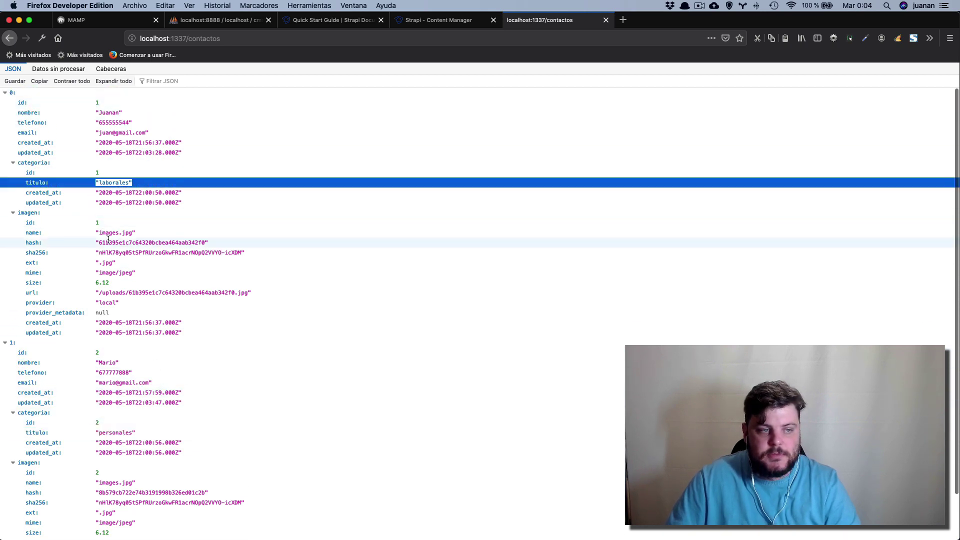
Collapse the categoria and imagen nodes and both contact entries.
left_click(13, 163)
left_click(13, 173)
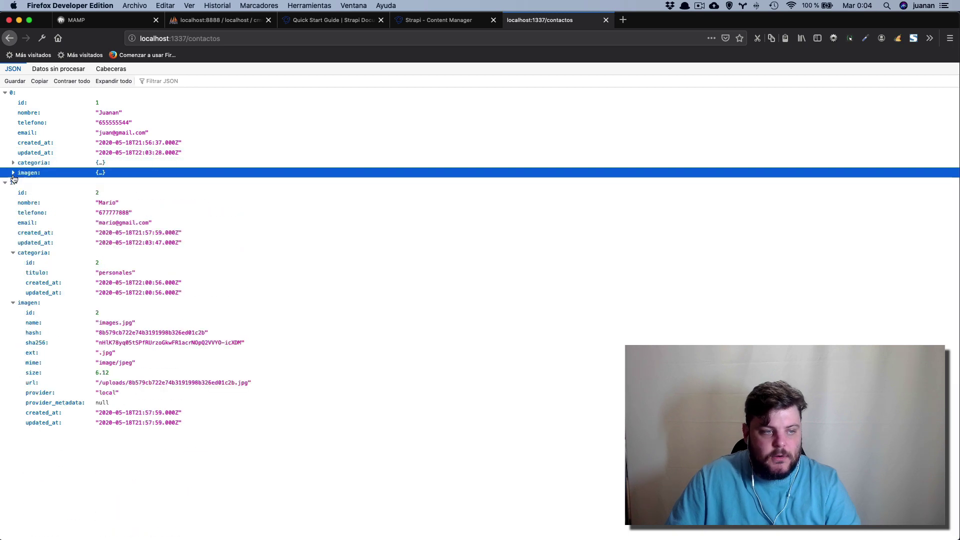
left_click(5, 93)
left_click(5, 103)
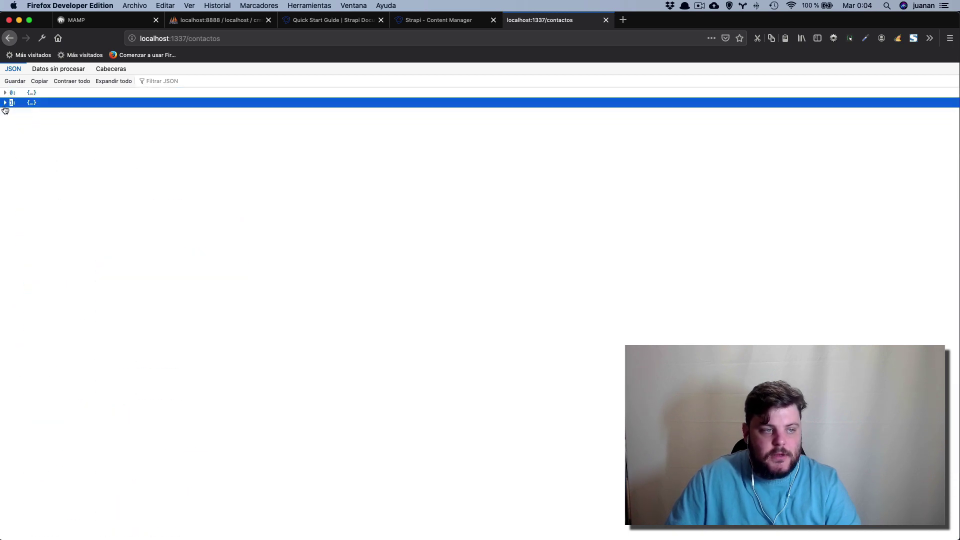
Change the API address to localhost:1337/categorias and load it.
left_click(210, 37)
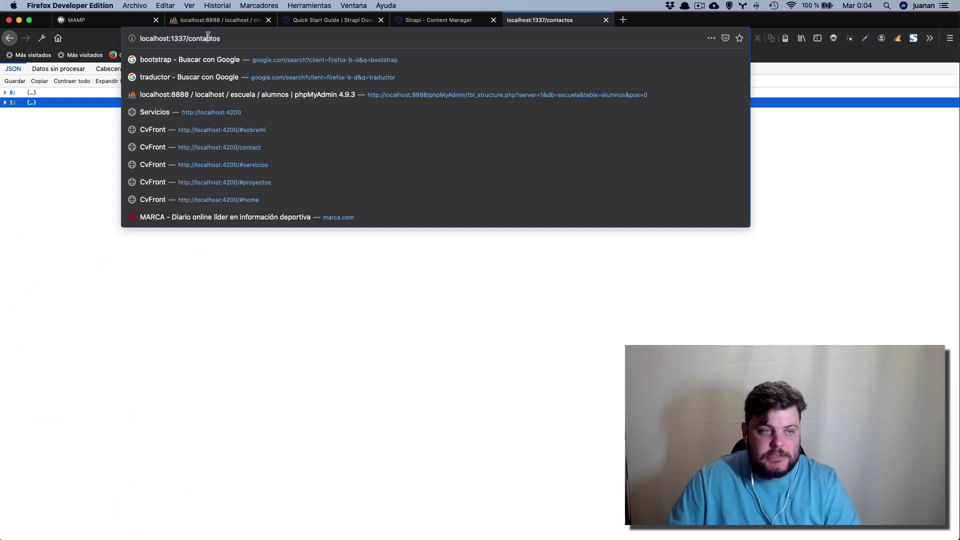
double_click(215, 39)
type("cat")
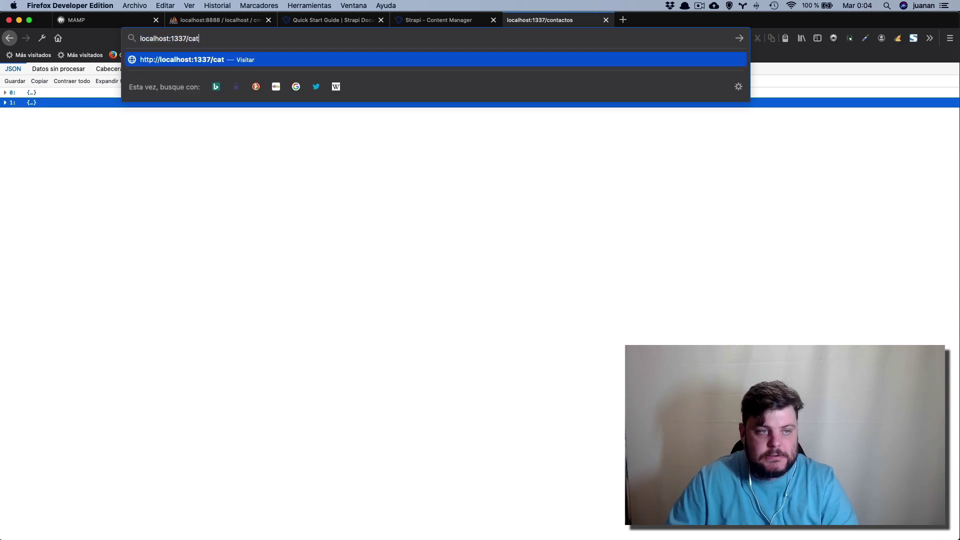
type("egorias")
key("Return")
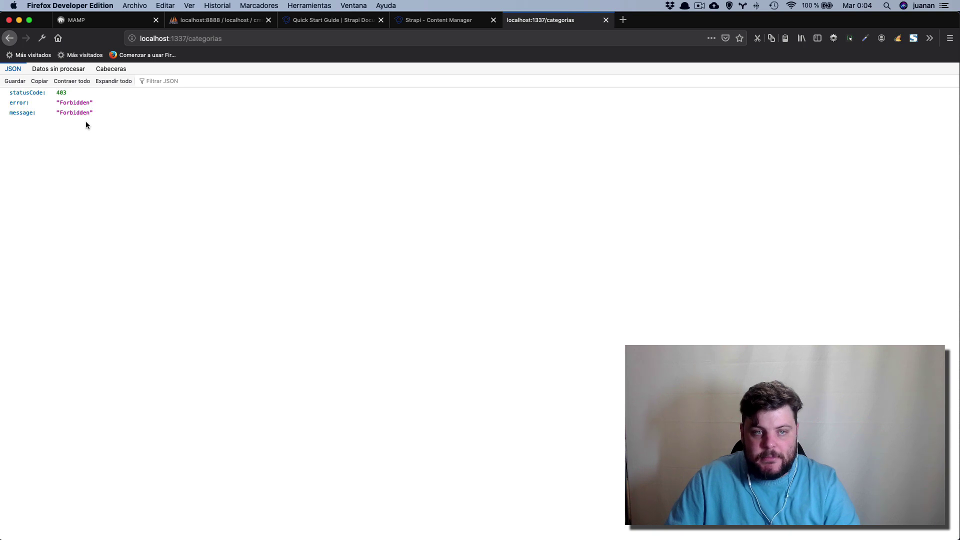
Allow count, find and findone on Categorias for the Public role and save.
left_click(445, 20)
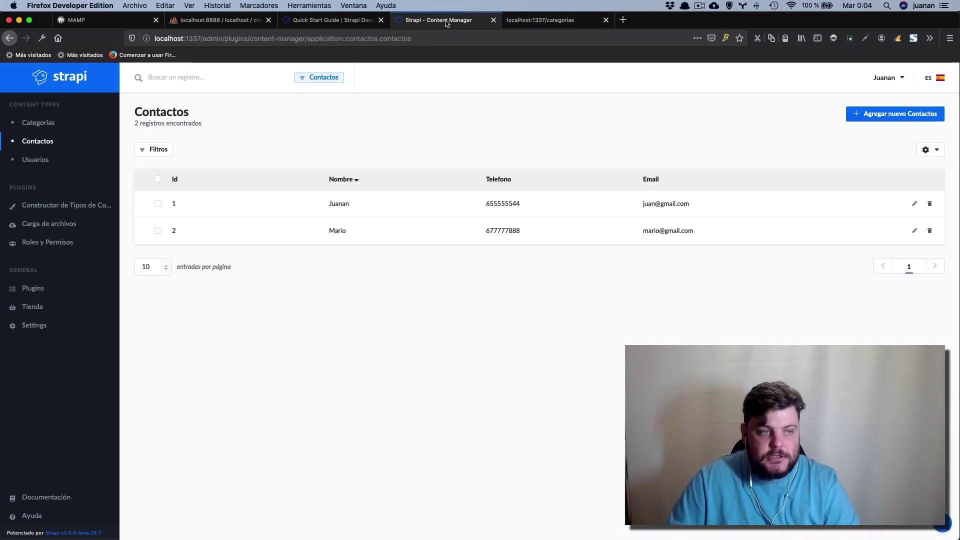
left_click(36, 125)
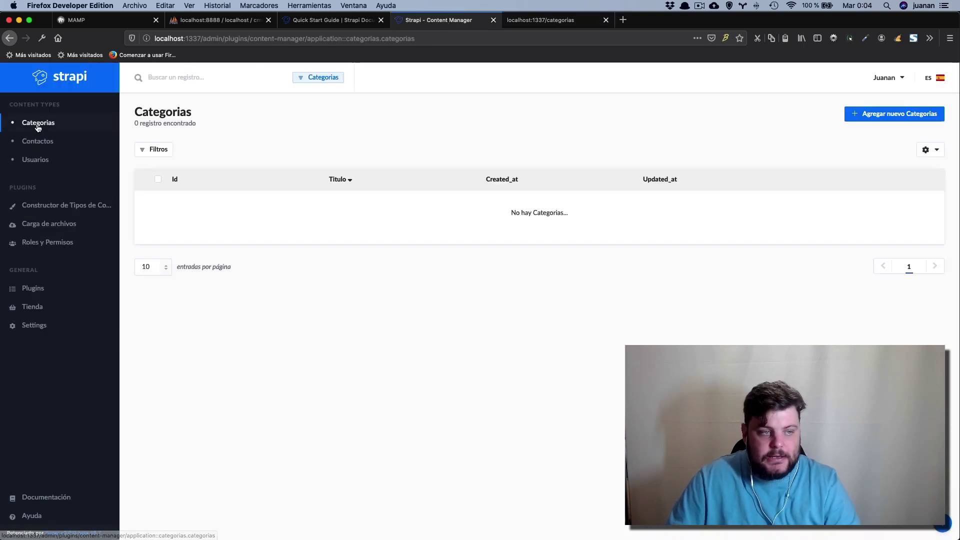
left_click(40, 244)
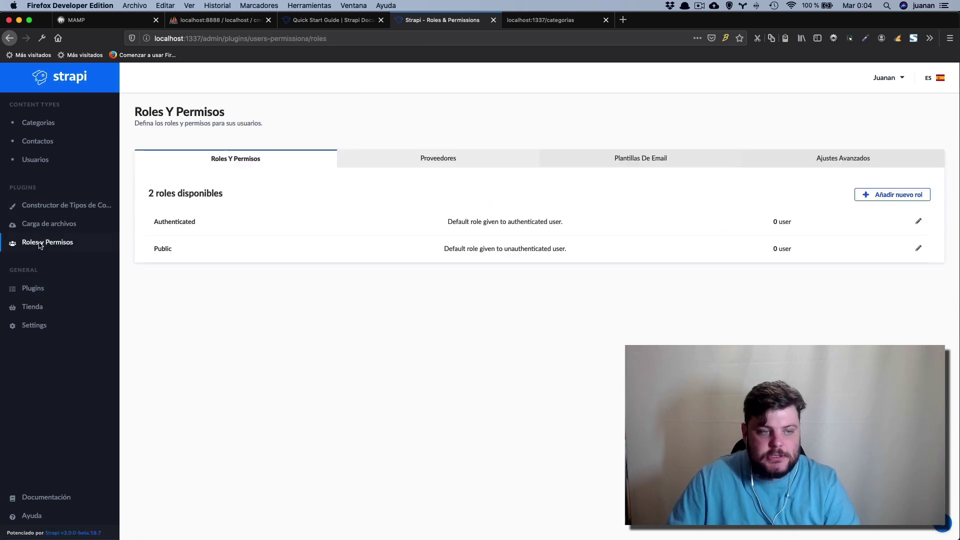
left_click(175, 249)
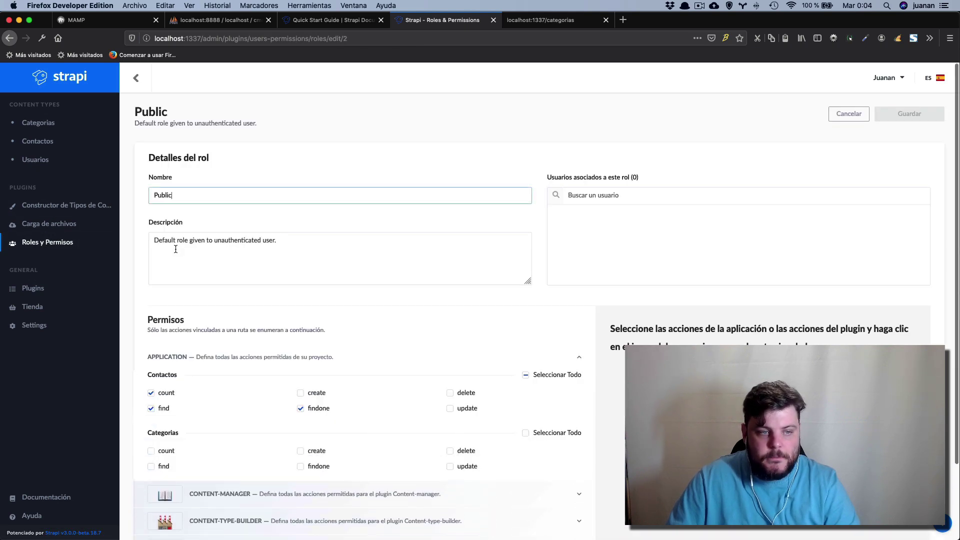
scroll(279, 341, "down", 3)
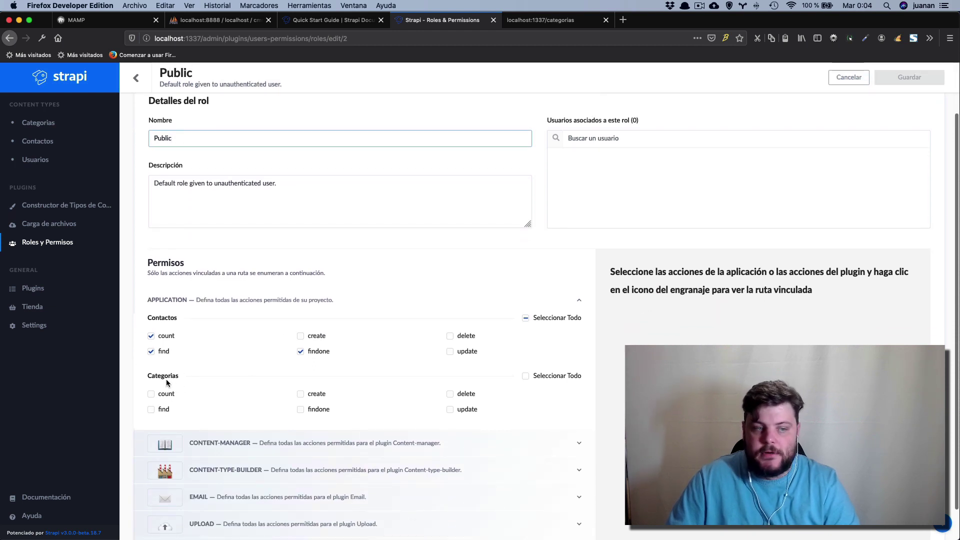
left_click(151, 395)
left_click(152, 410)
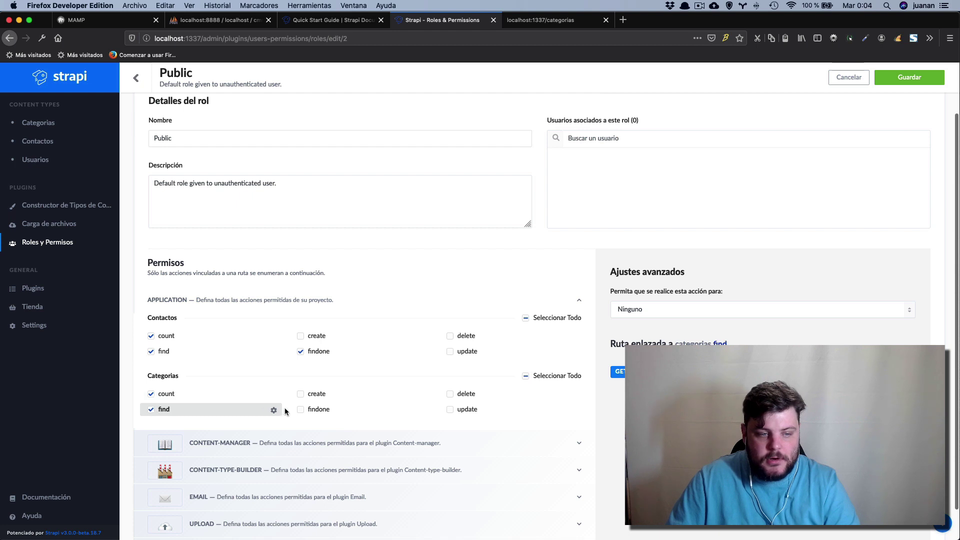
left_click(301, 410)
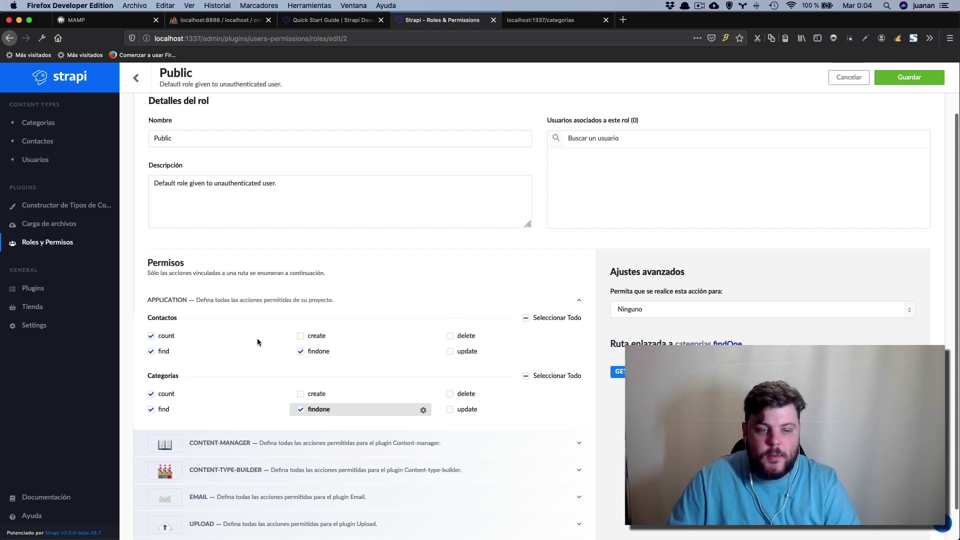
scroll(500, 435, "down", 2)
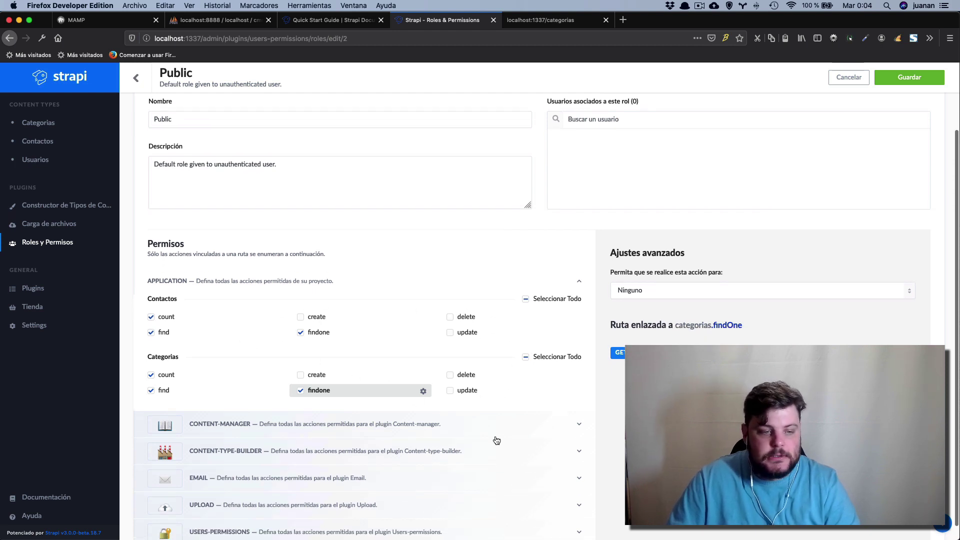
scroll(526, 452, "up", 3)
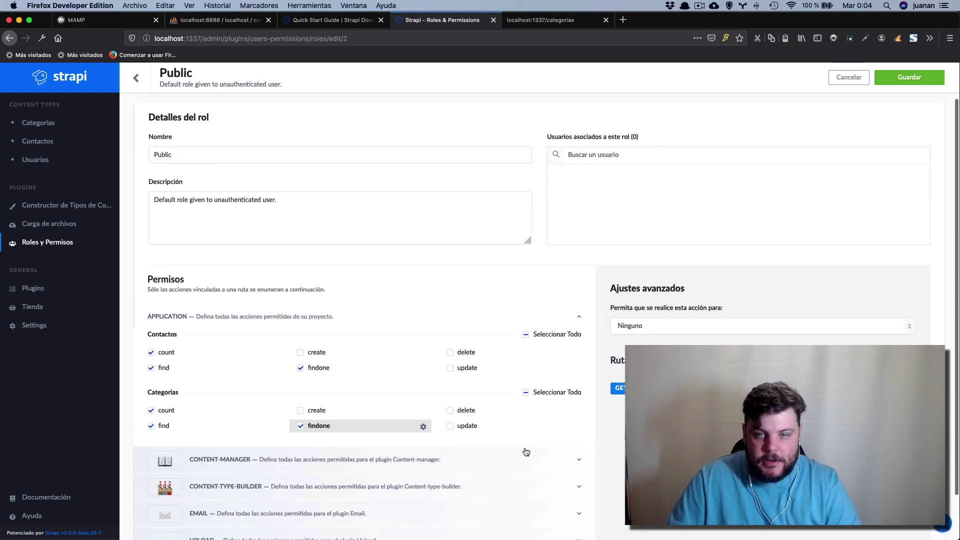
left_click(909, 78)
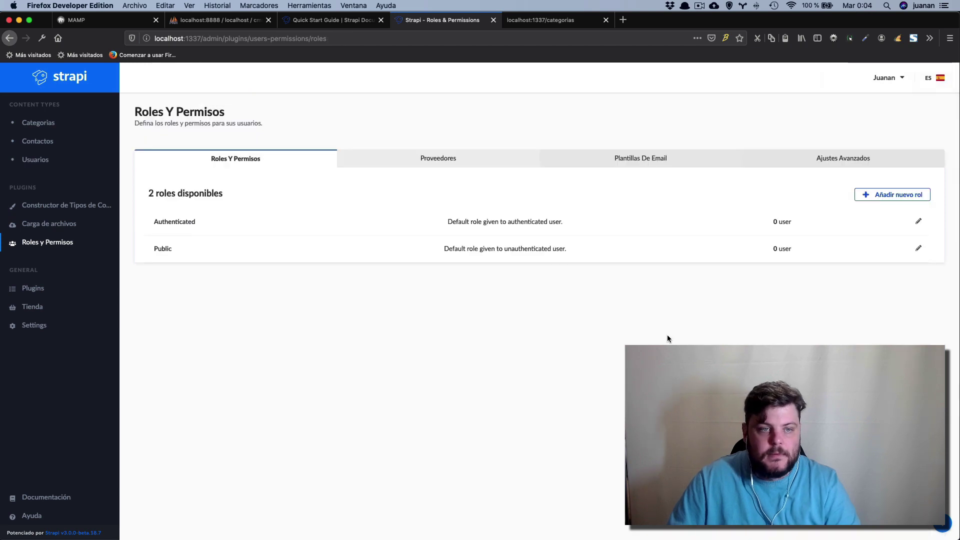
Reload localhost:1337/categorias and inspect each category's nested contactos list.
left_click(531, 21)
left_click(308, 37)
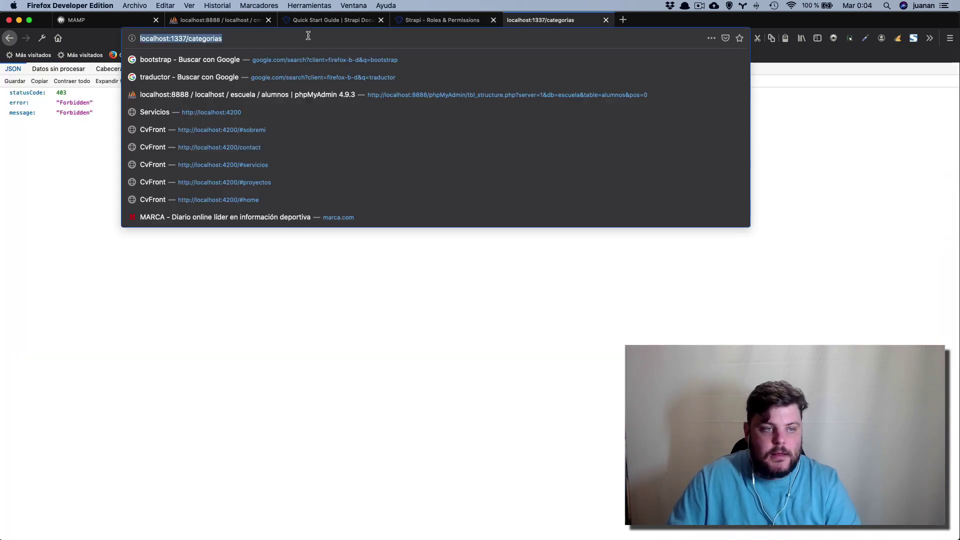
key("Return")
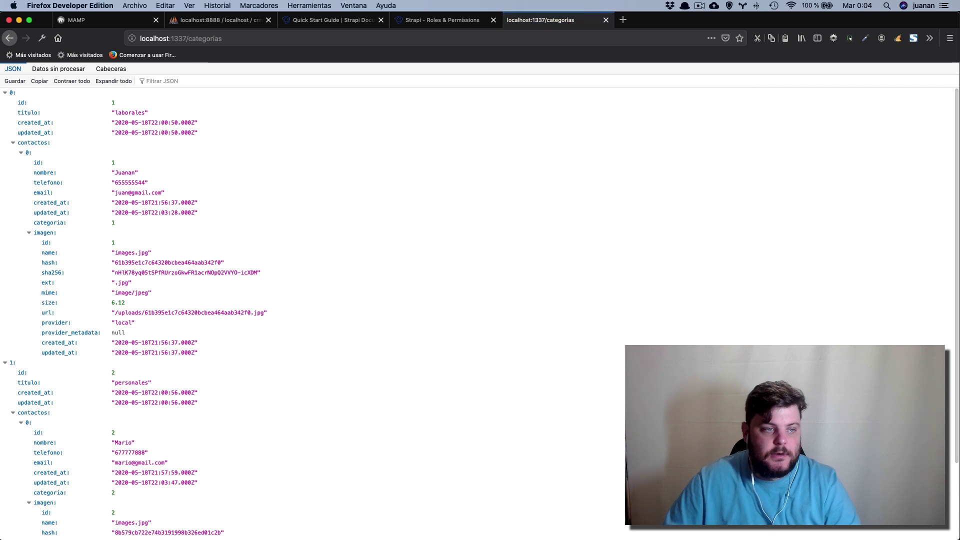
left_click(13, 143)
left_click(13, 144)
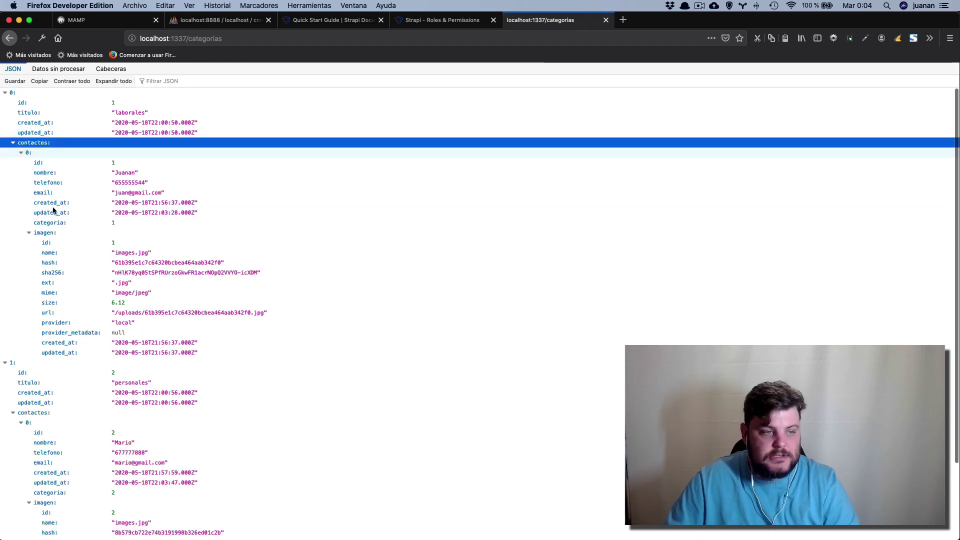
left_click(13, 143)
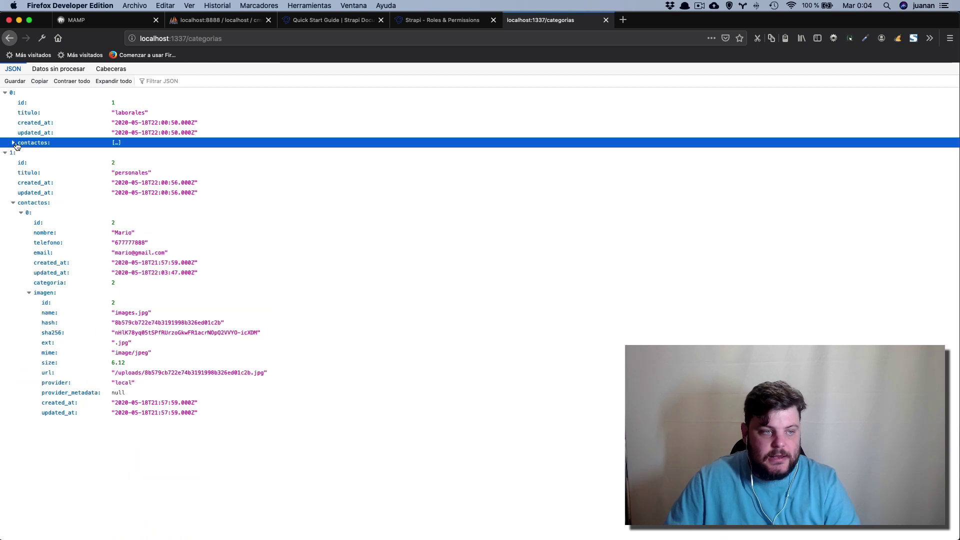
left_click(14, 203)
left_click(14, 203)
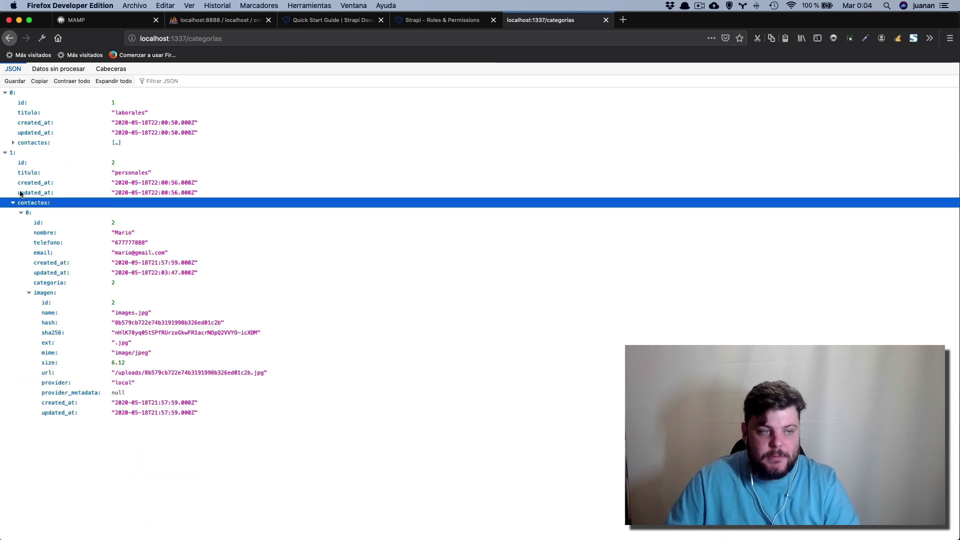
left_click(14, 143)
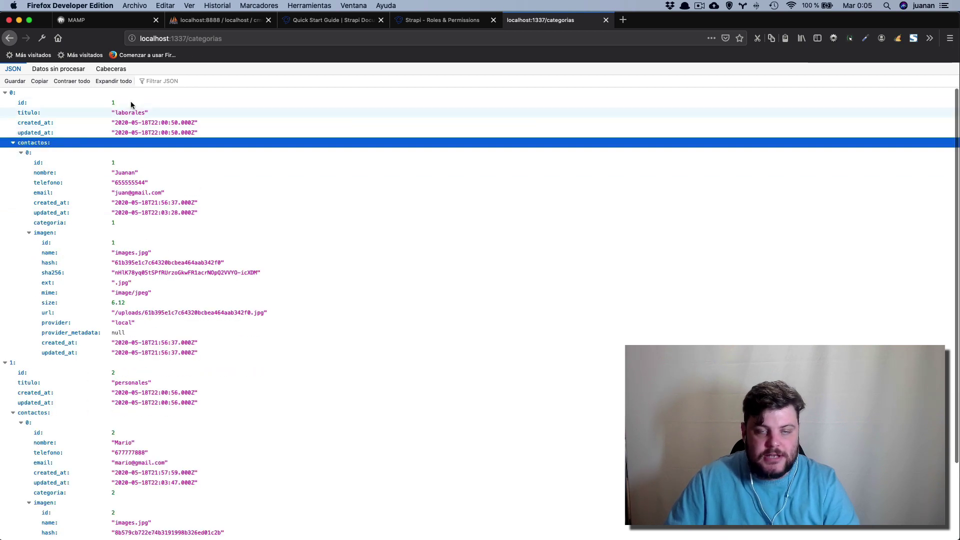
Collapse both category entries and return to the Strapi roles page.
left_click(21, 154)
left_click(22, 154)
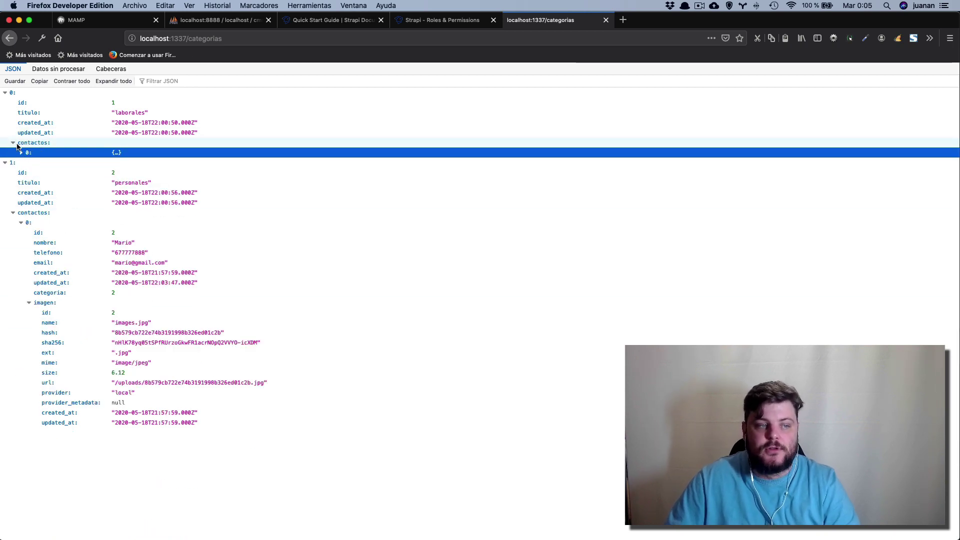
left_click(13, 143)
left_click(5, 153)
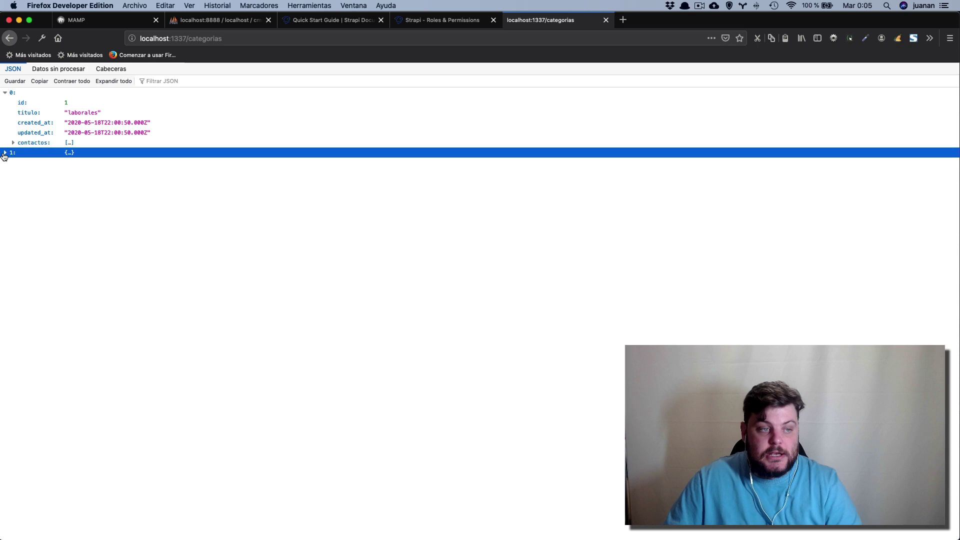
left_click(5, 93)
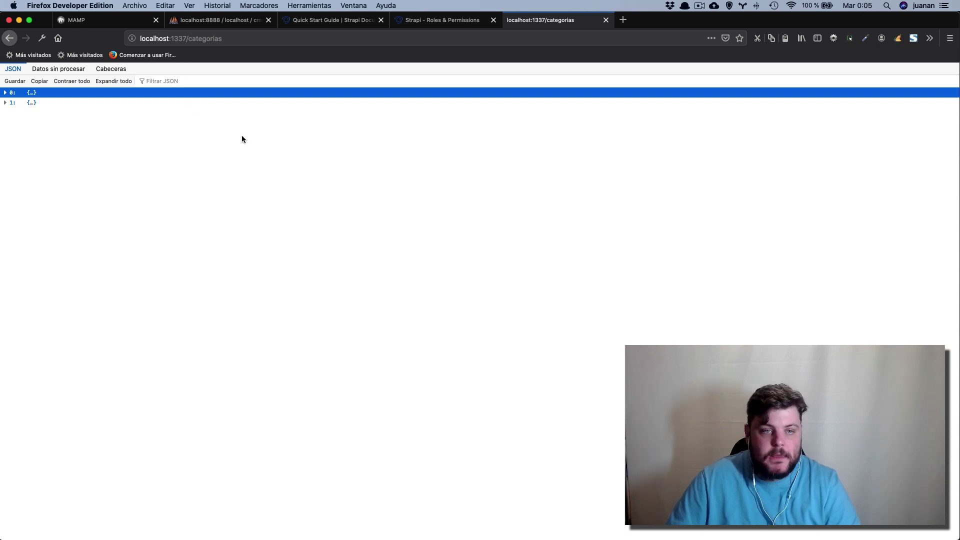
left_click(429, 22)
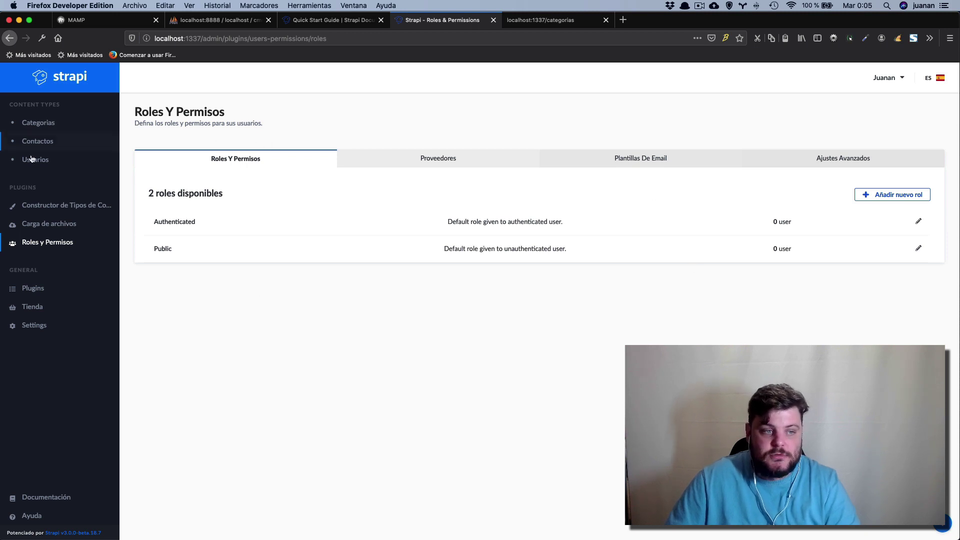
Open the Public role and review its Contactos and Categorias permissions.
left_click(42, 125)
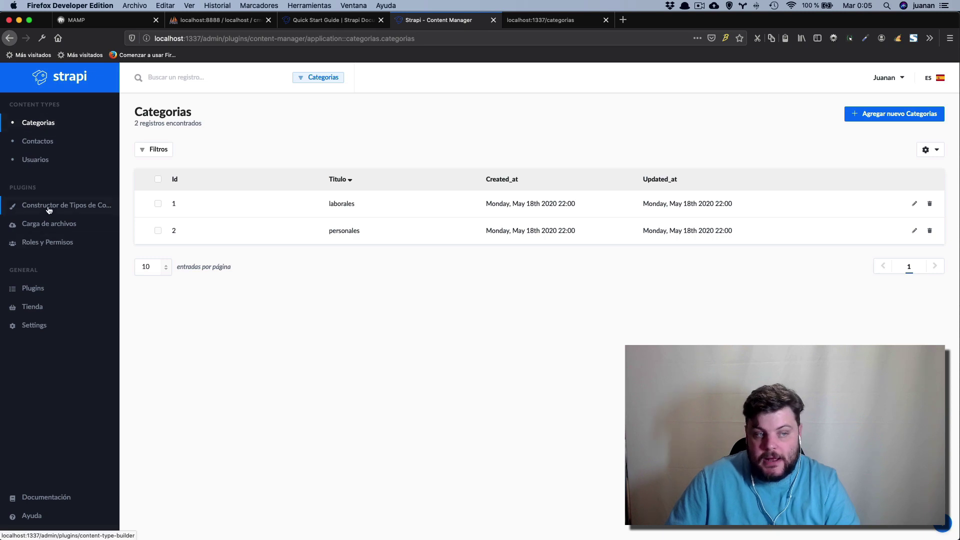
left_click(49, 208)
left_click(46, 242)
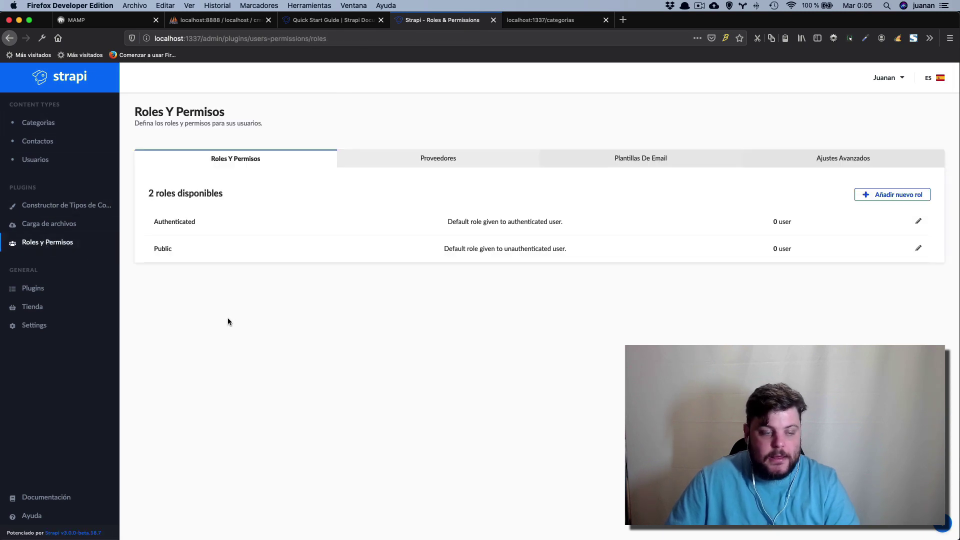
left_click(163, 250)
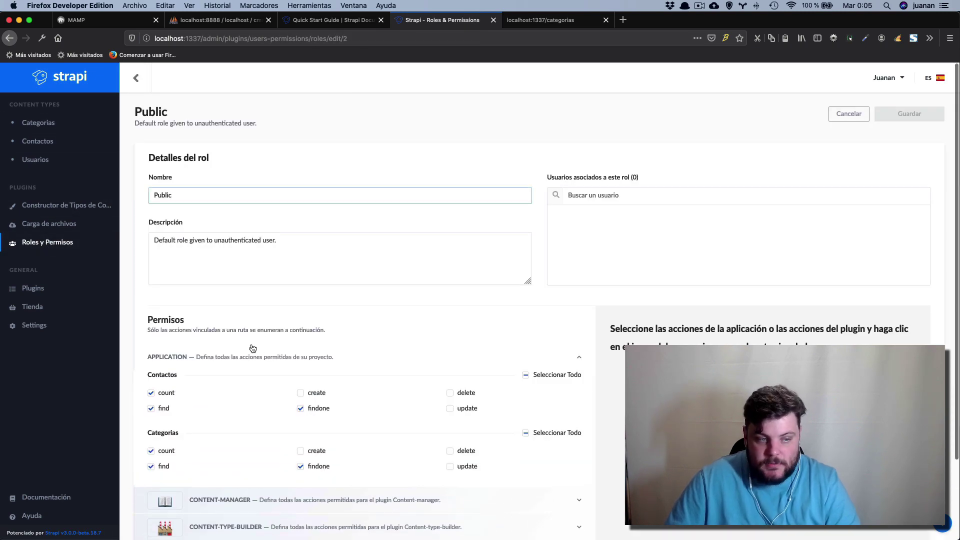
scroll(310, 380, "down", 2)
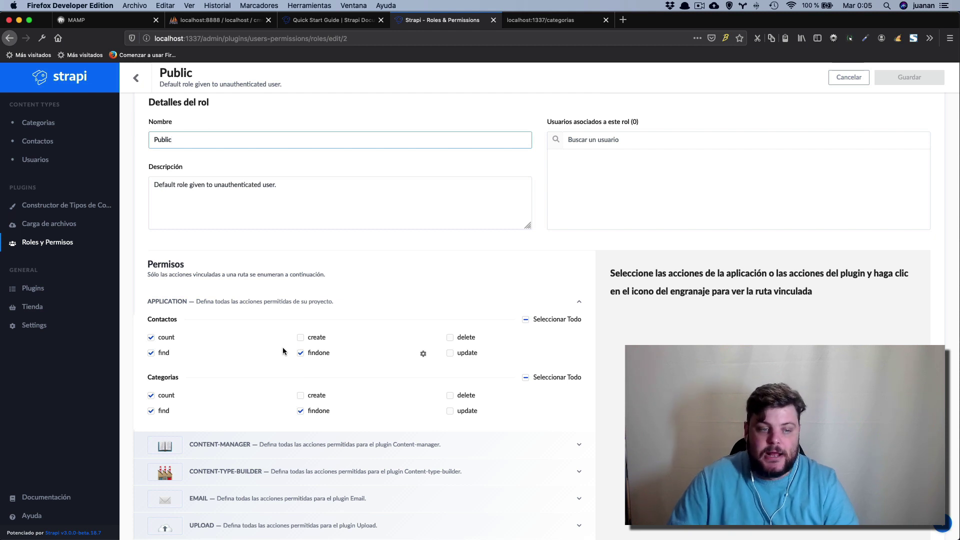
mouse_move(220, 361)
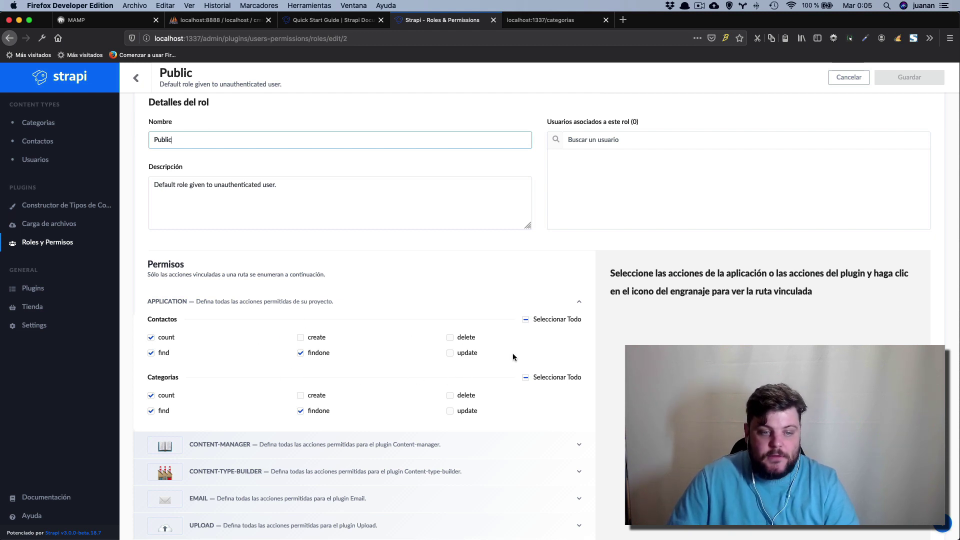
scroll(370, 375, "up", 2)
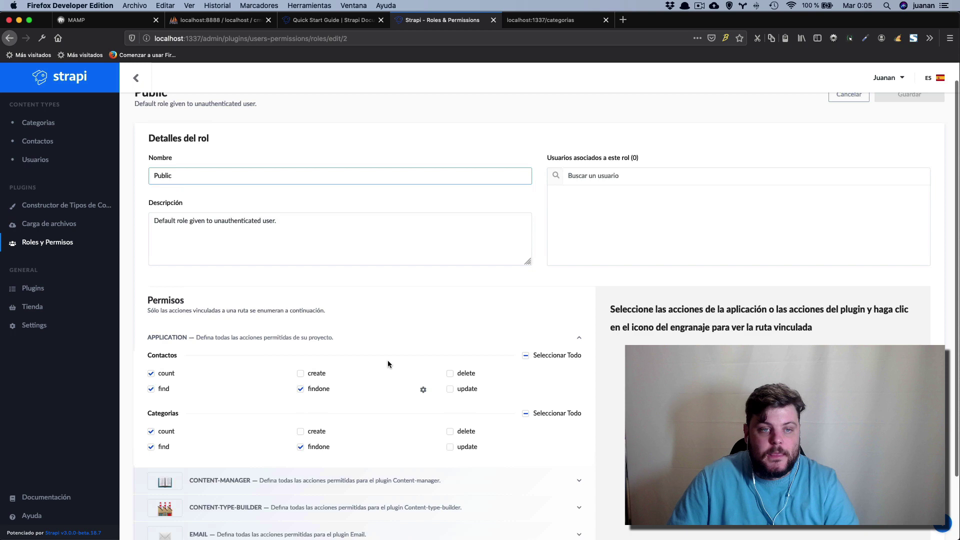
Glance at the quick start docs and categorias API tabs, then return to the Public role.
left_click(326, 21)
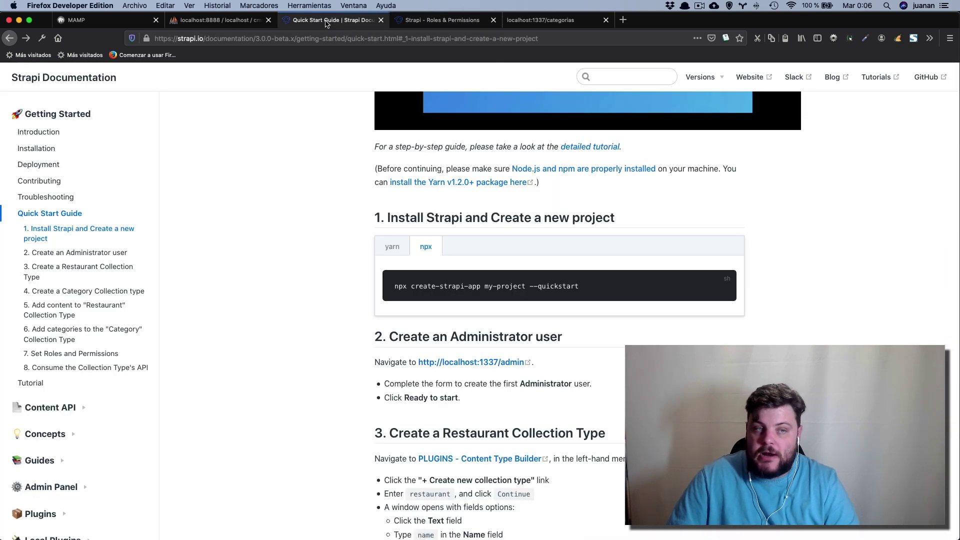
left_click(538, 23)
left_click(457, 22)
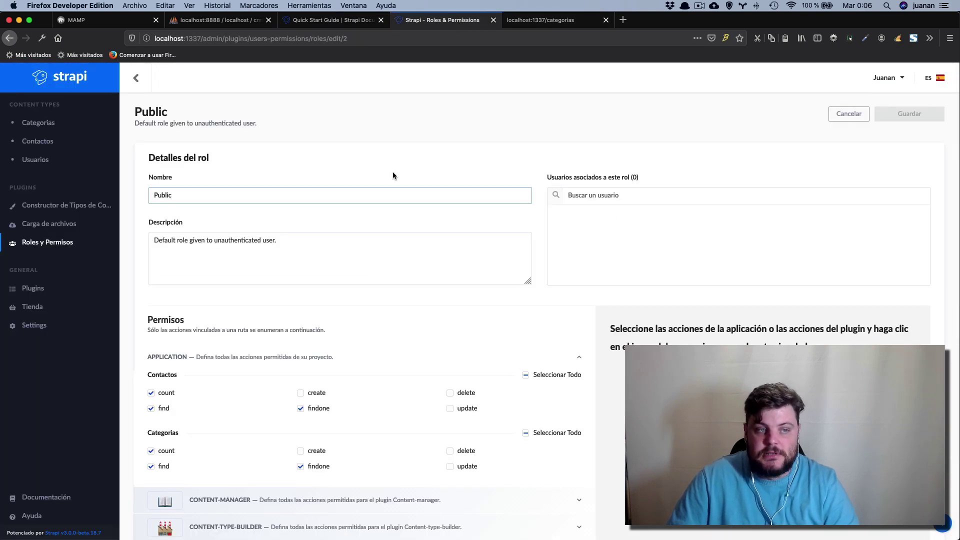